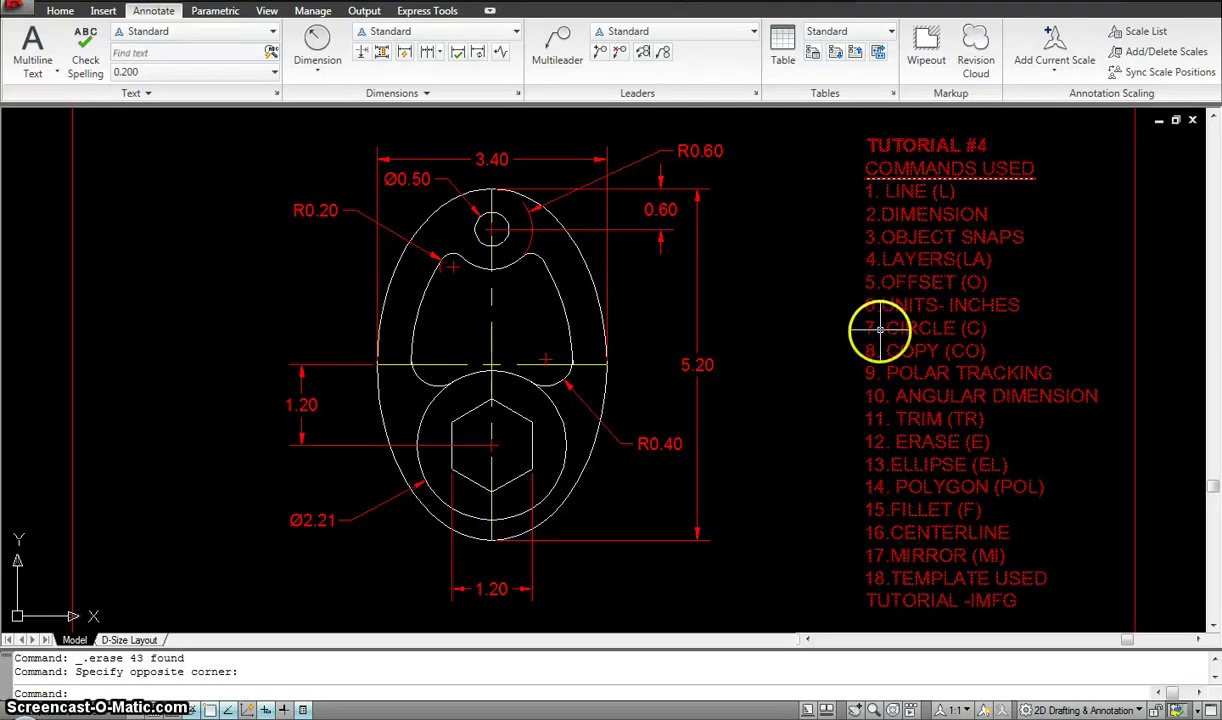
Step: Pan around the finished reference part drawing and bring up the application menu
mouse_move(880, 332)
middle_drag(880, 332, 828, 265)
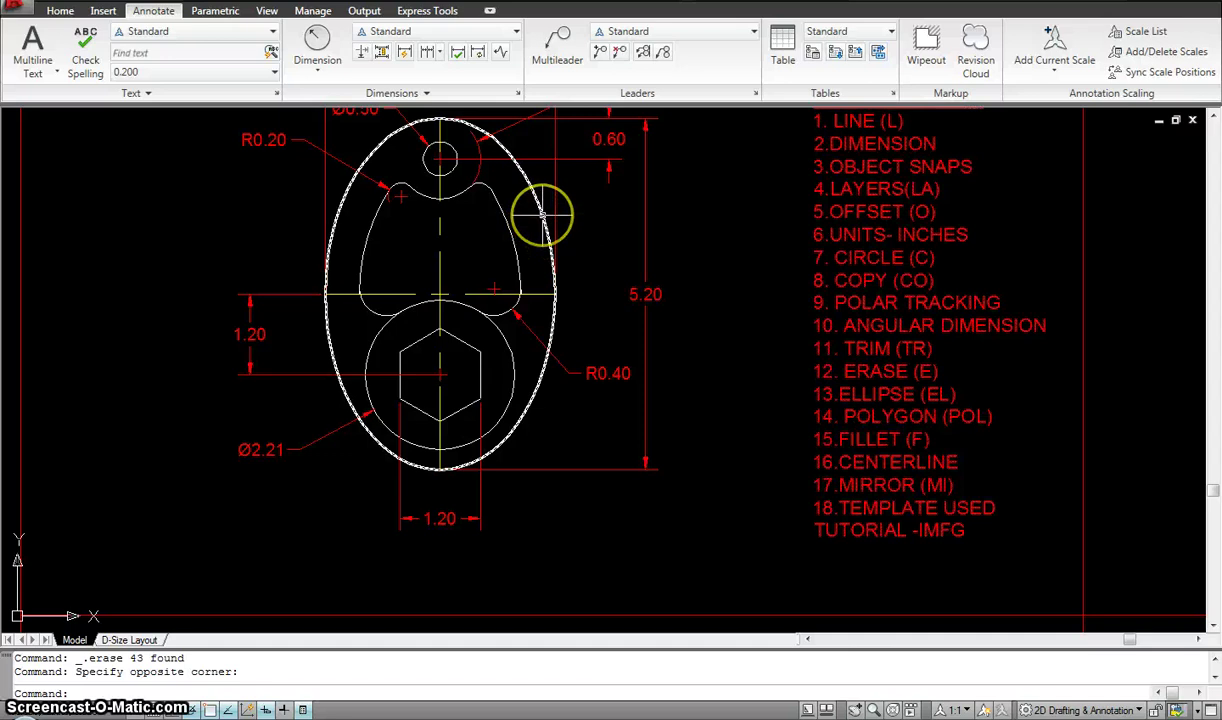
mouse_move(541, 214)
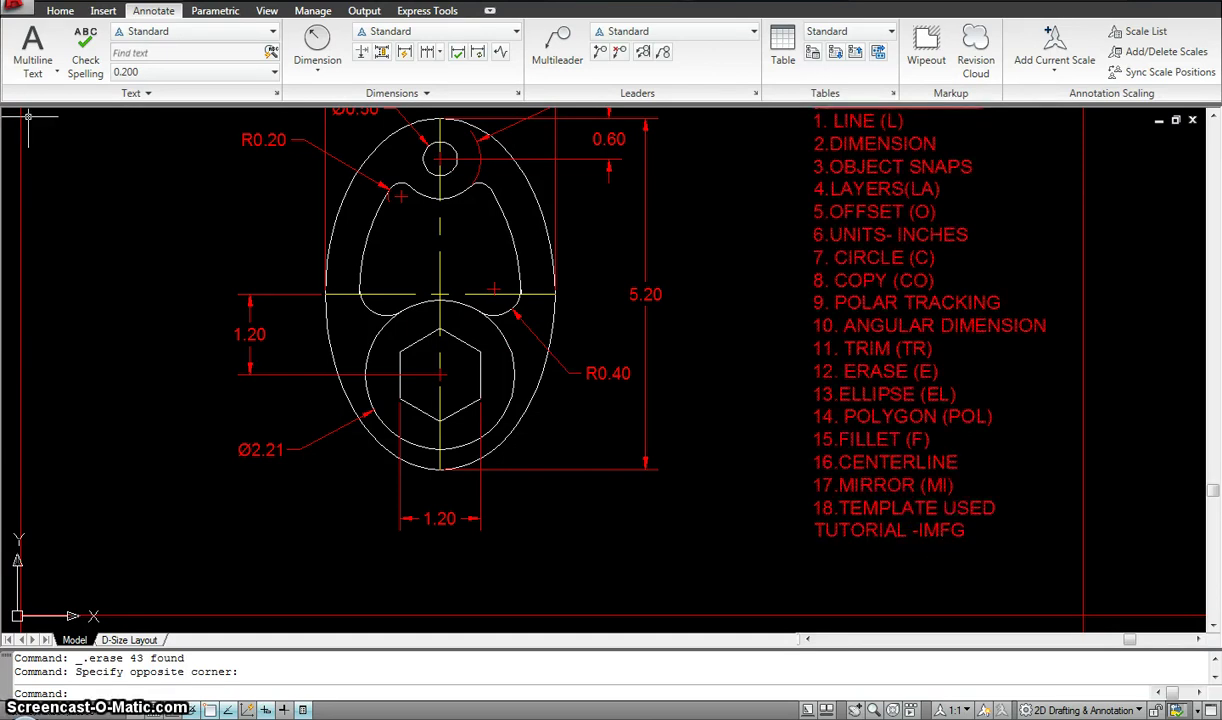
click(27, 9)
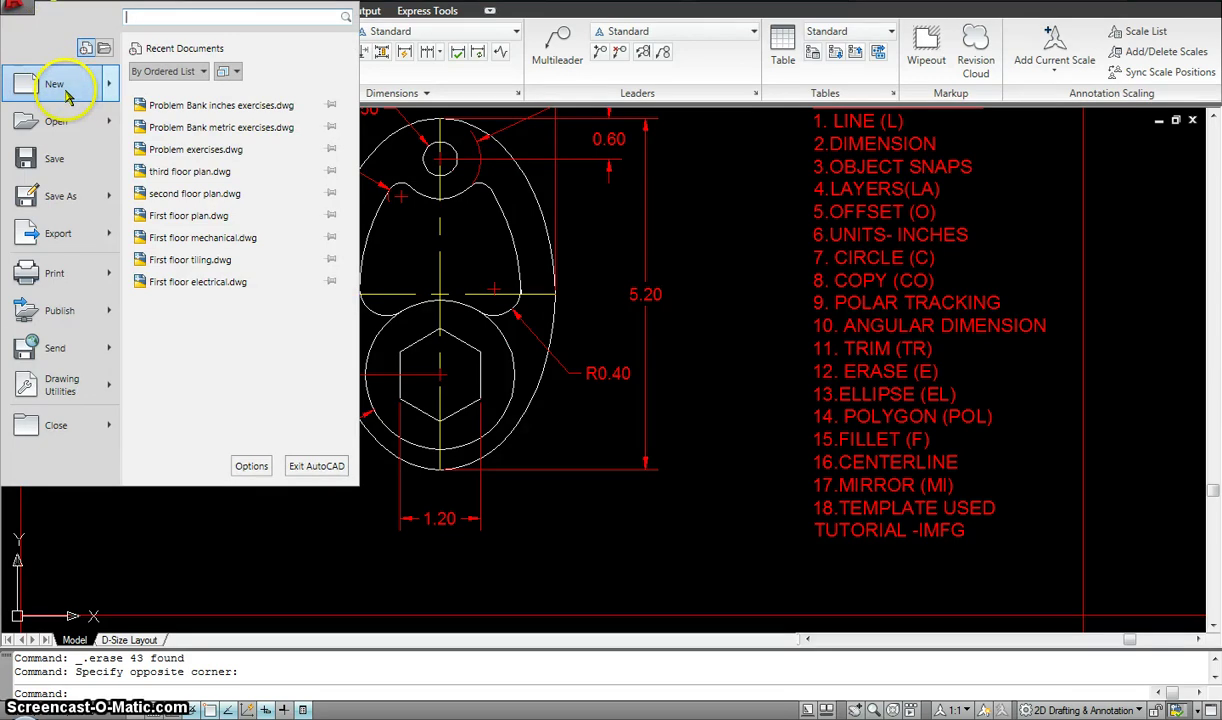
click(55, 98)
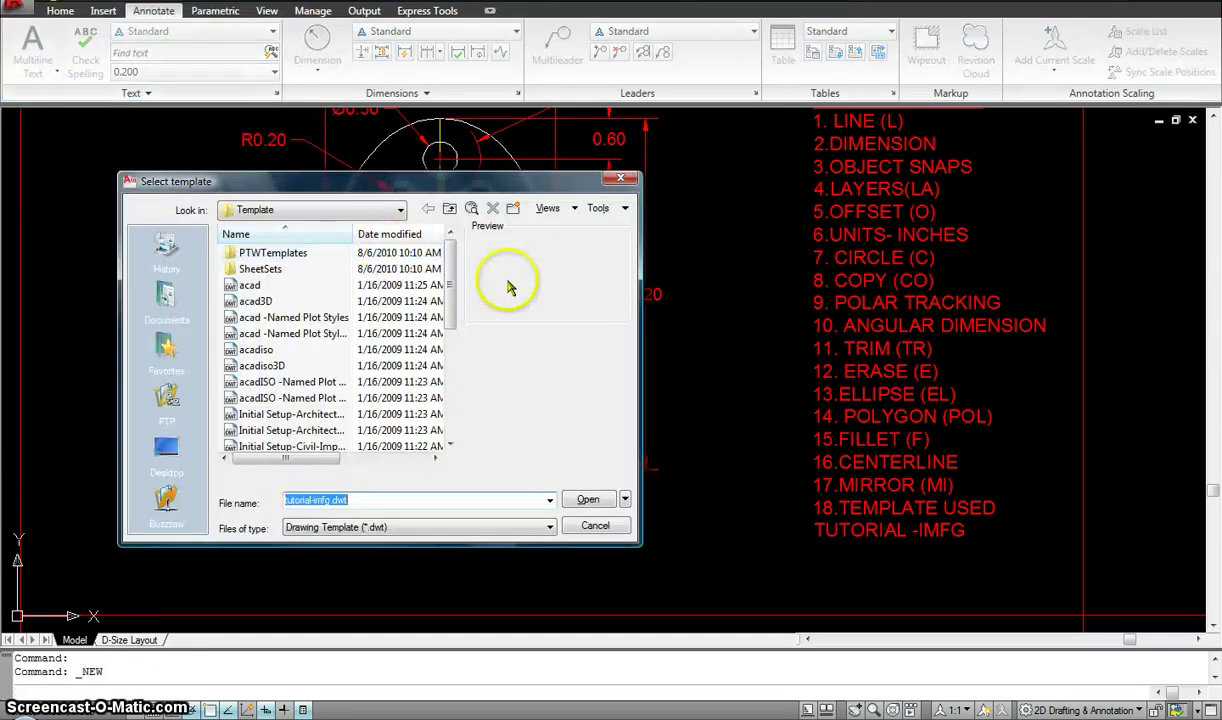
drag(452, 267, 460, 385)
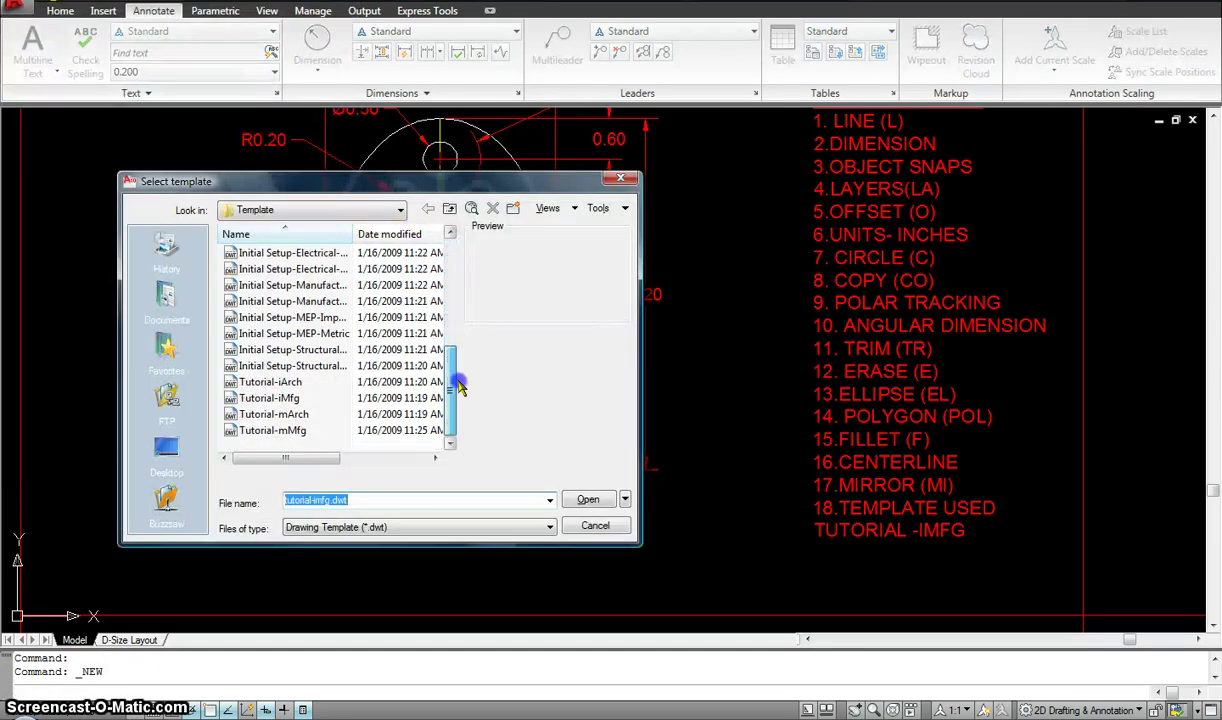
click(285, 399)
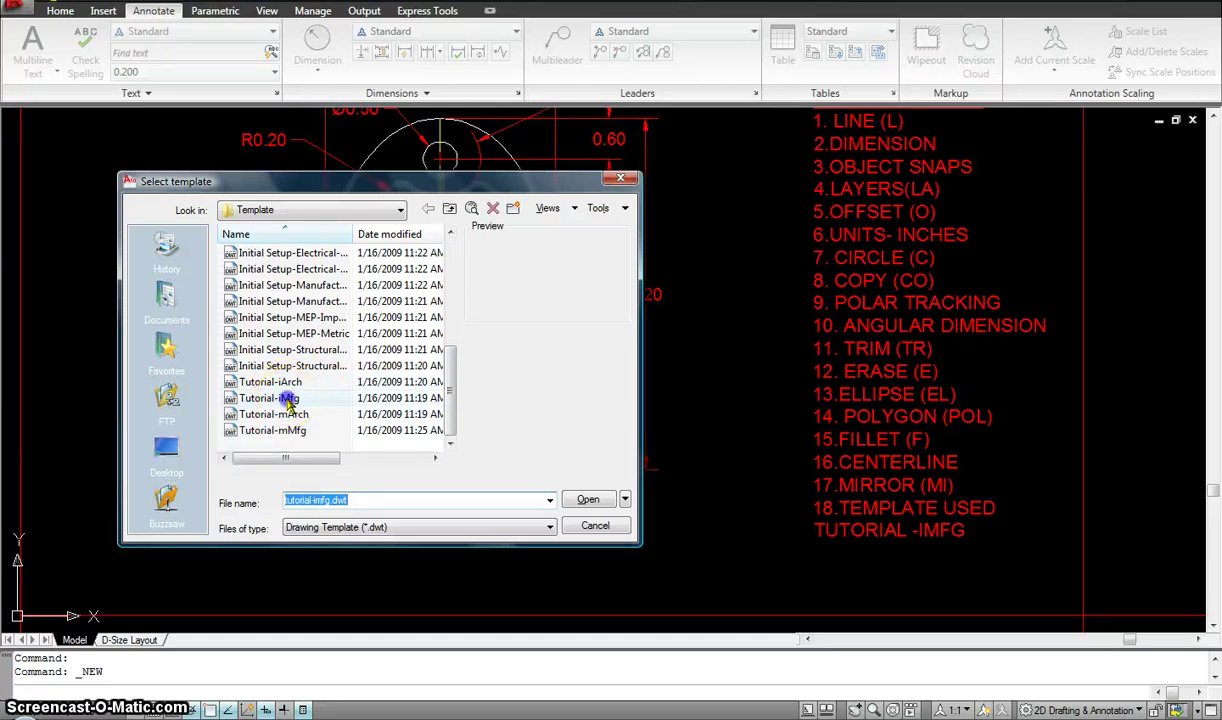
click(597, 526)
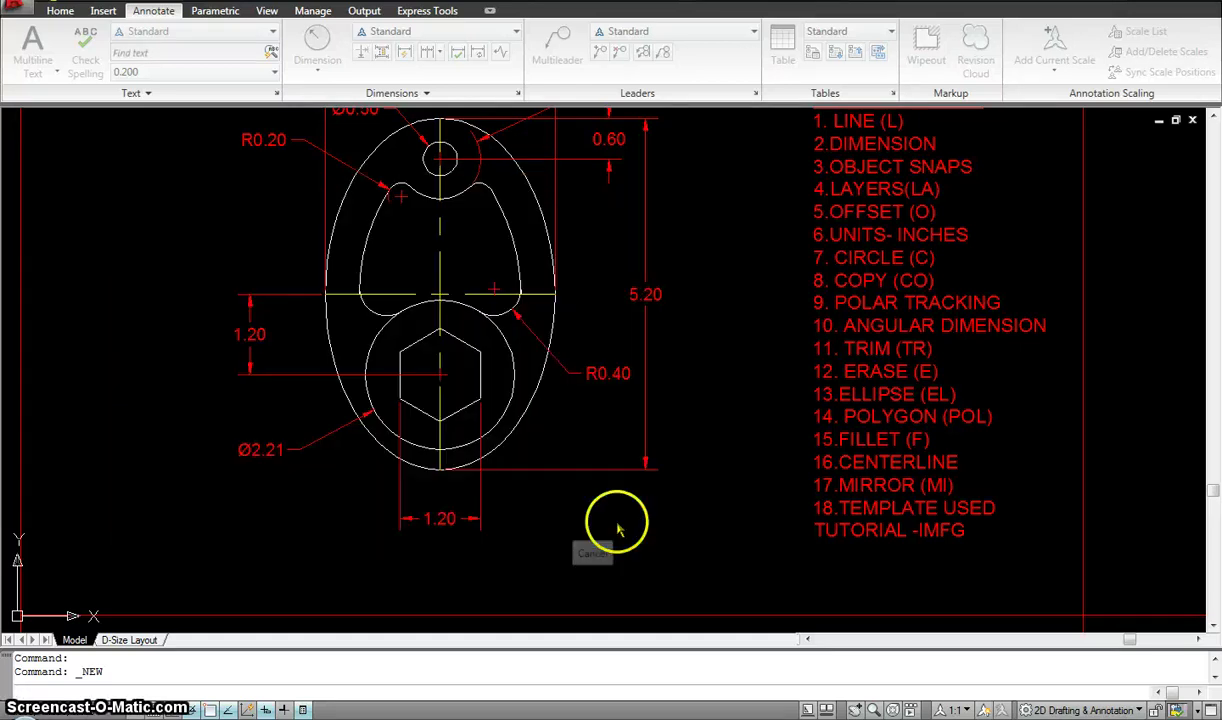
Step: Draw a 3.4 by 5.2 rectangle in the empty space left of the reference part
middle_drag(459, 313, 774, 355)
middle_drag(628, 333, 761, 349)
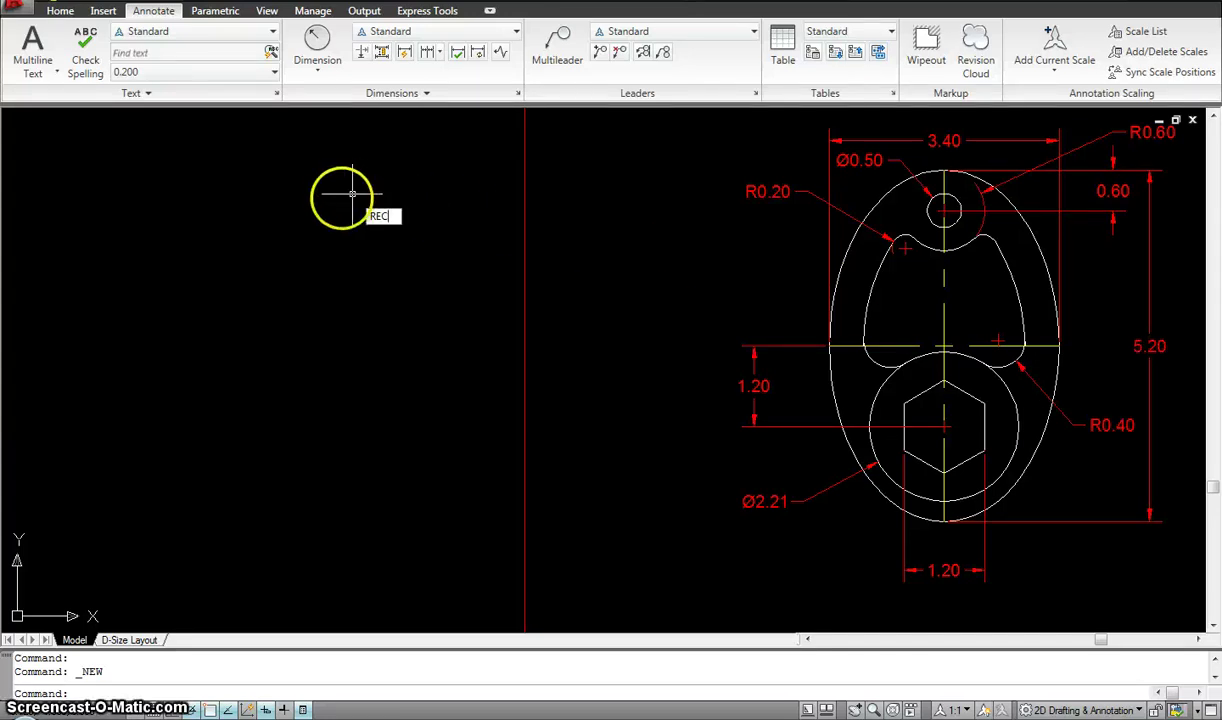
key(Return)
click(246, 191)
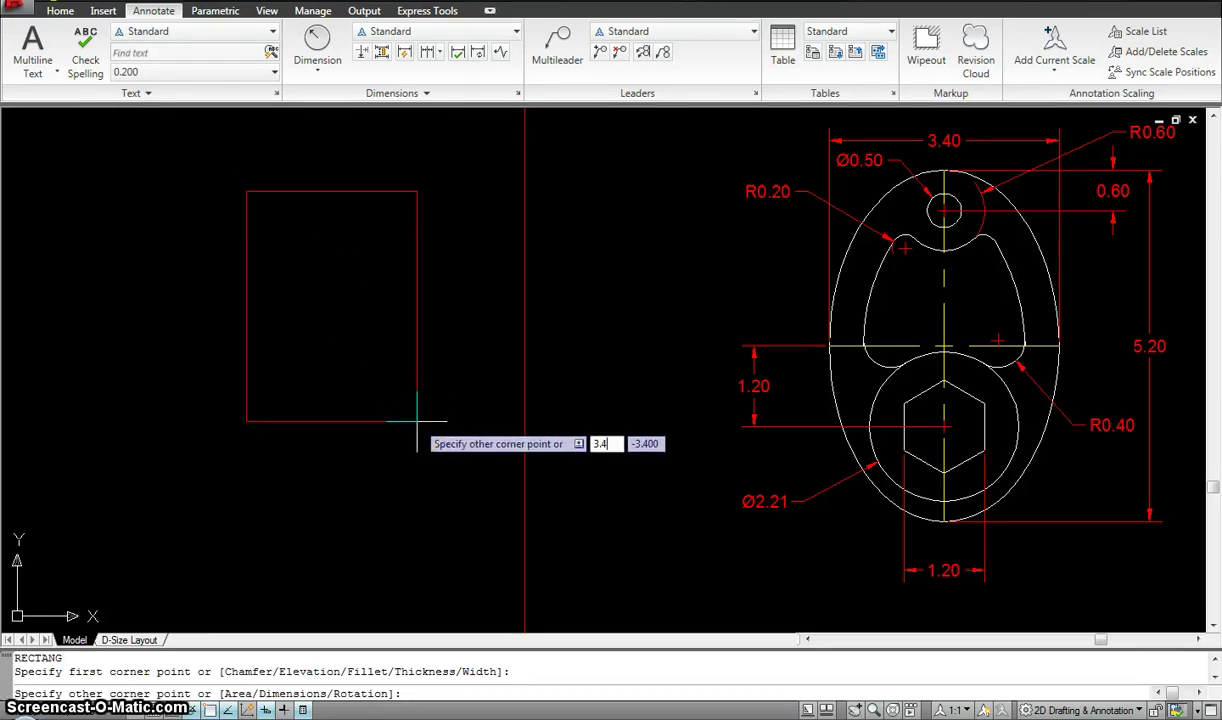
key(Tab)
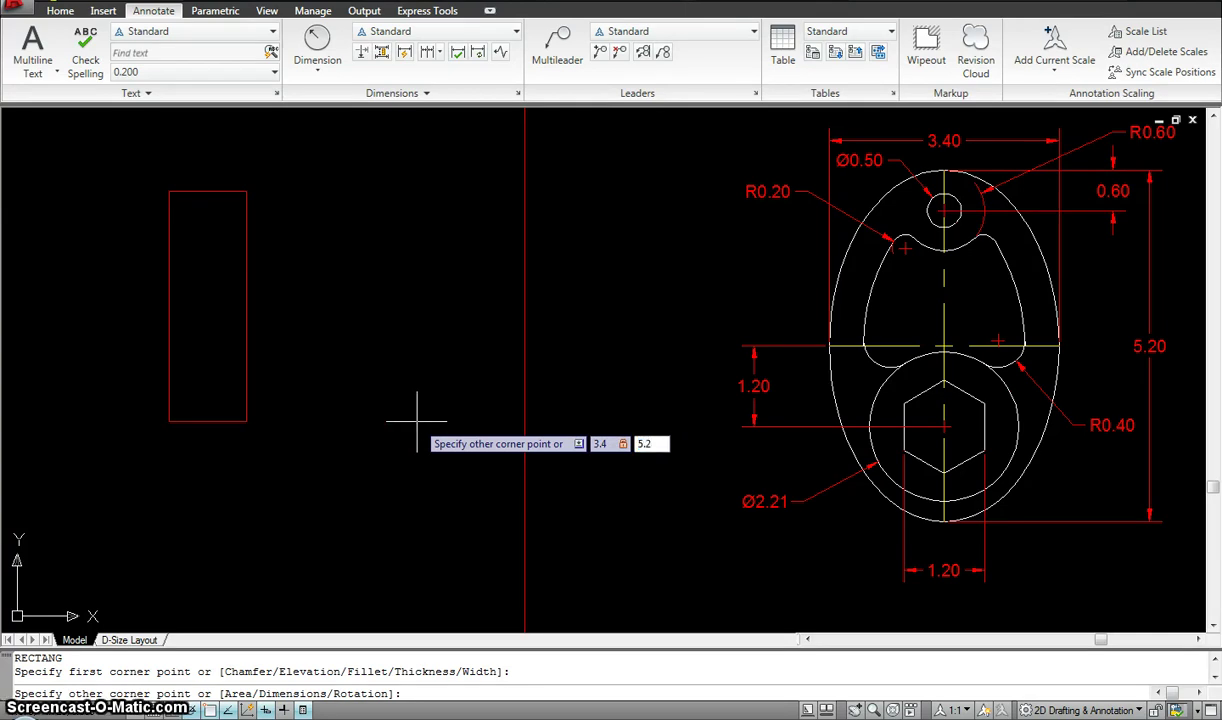
key(Return)
Step: Move the rectangle well below its original position
text(m)
key(Return)
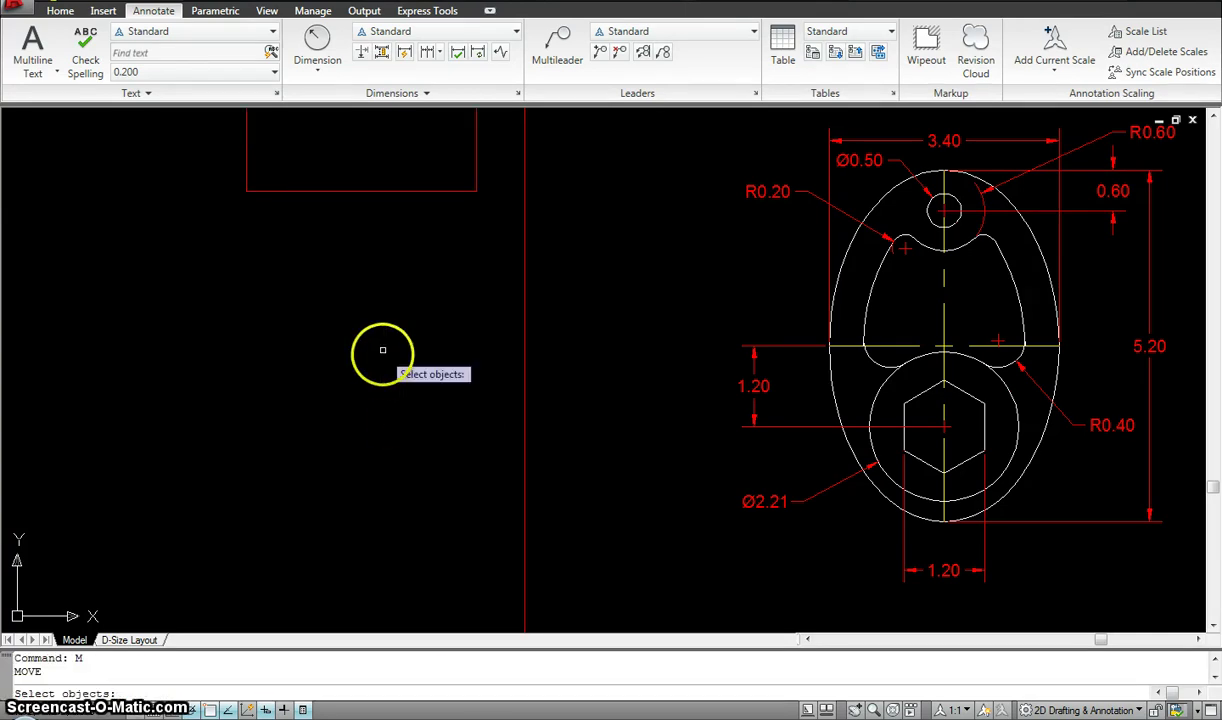
click(470, 224)
click(340, 150)
key(Return)
click(143, 172)
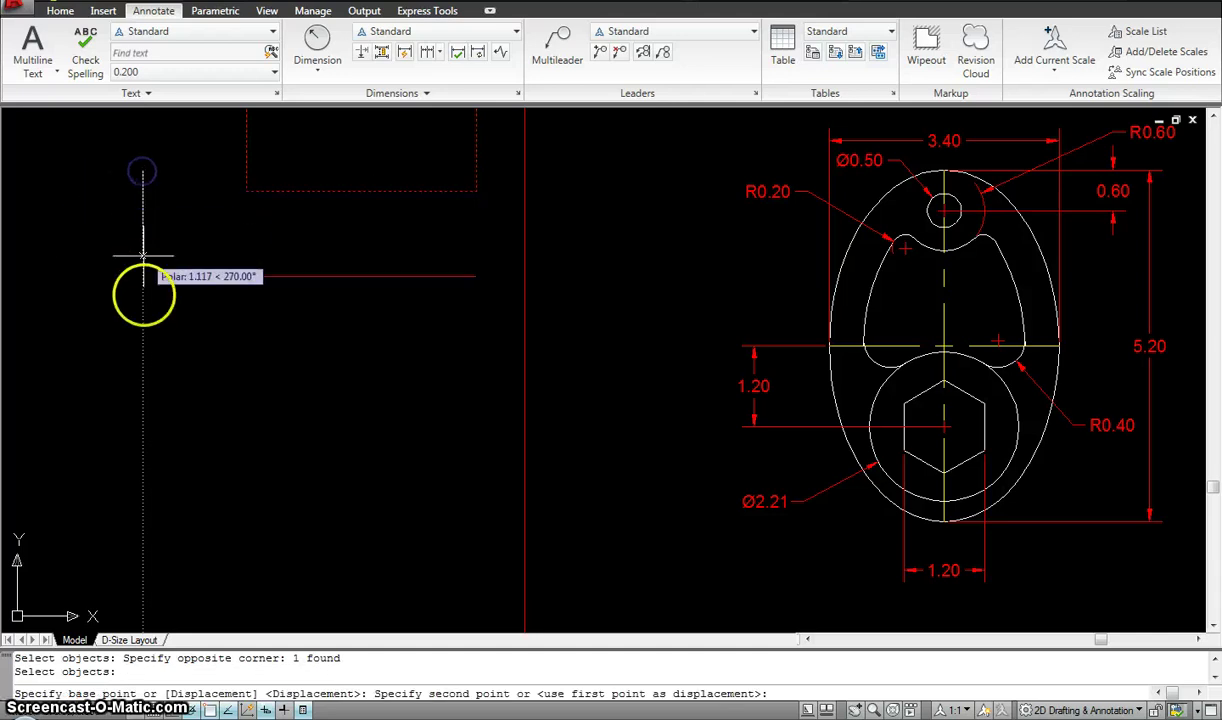
click(144, 440)
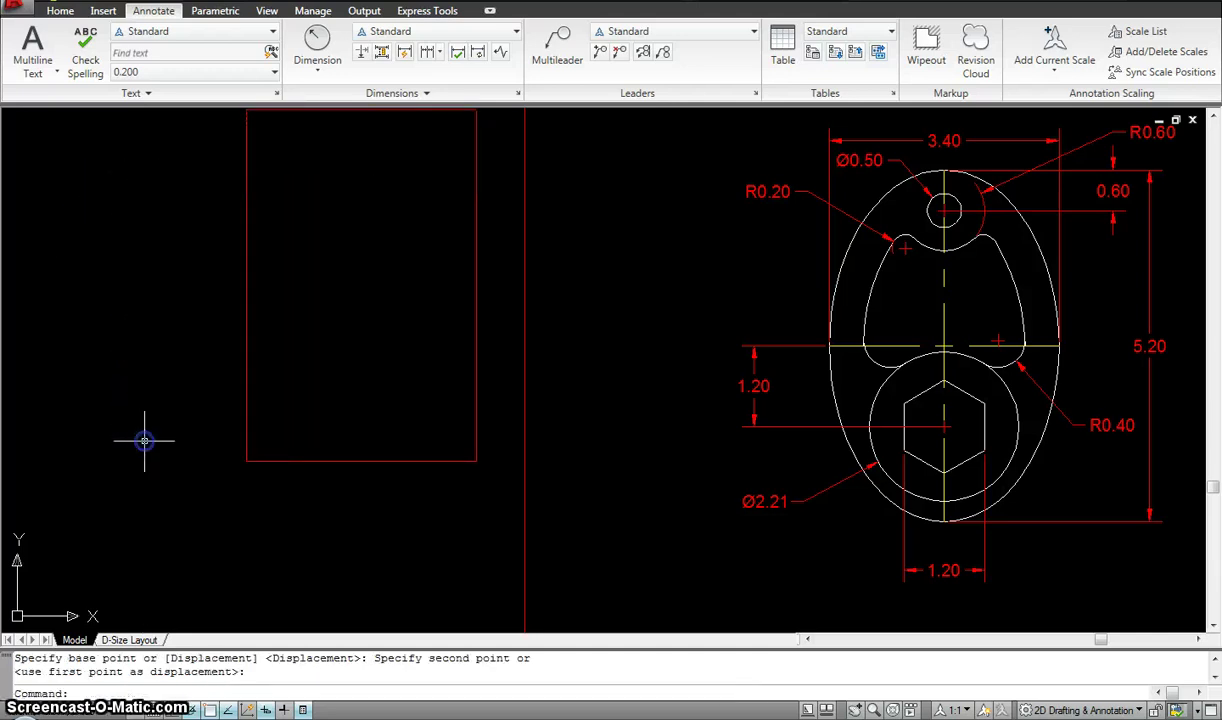
Step: Nudge the rectangle slightly lower with a second move
key(Return)
click(346, 355)
click(145, 290)
key(Return)
click(126, 229)
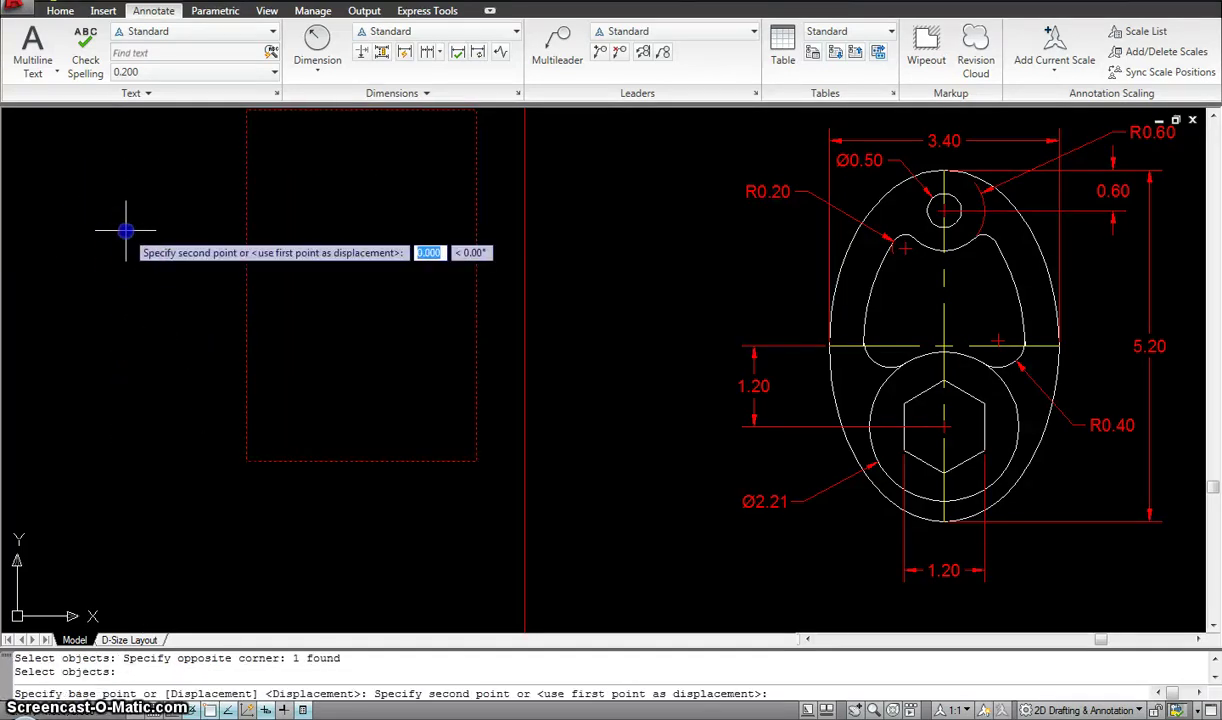
click(128, 264)
key(Escape)
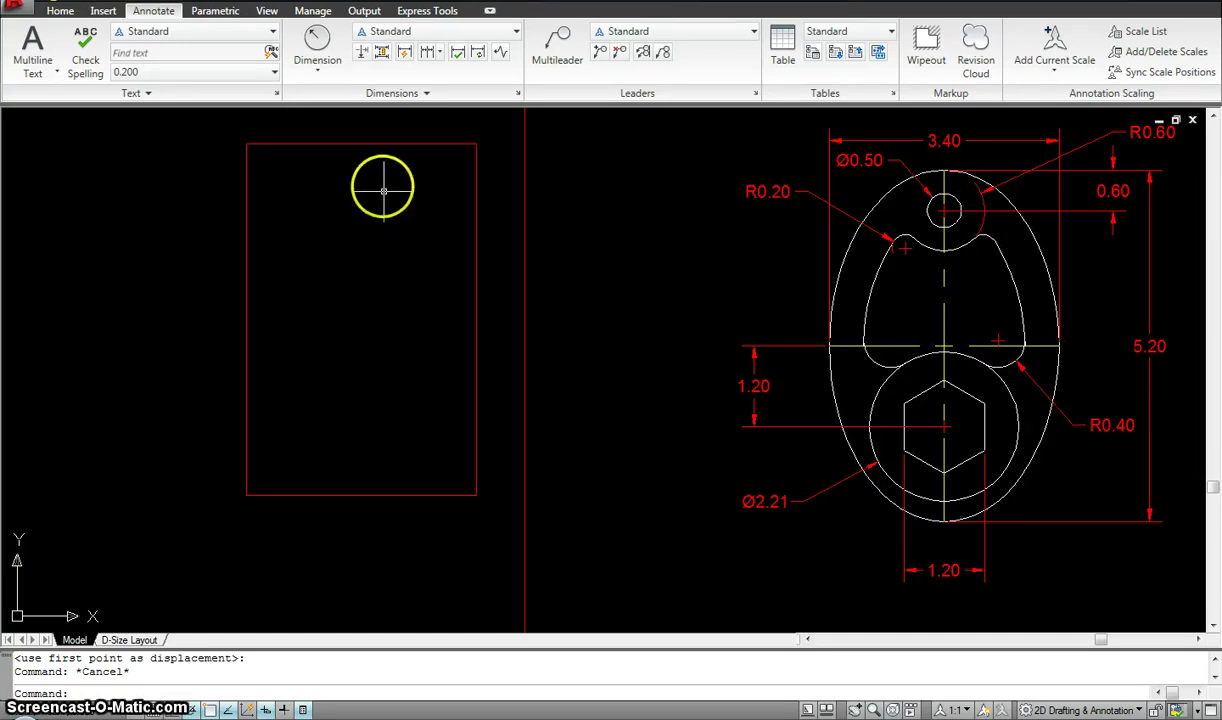
Step: Draw an ellipse from the rectangle's top and bottom midpoints to its right-edge midpoint
click(60, 11)
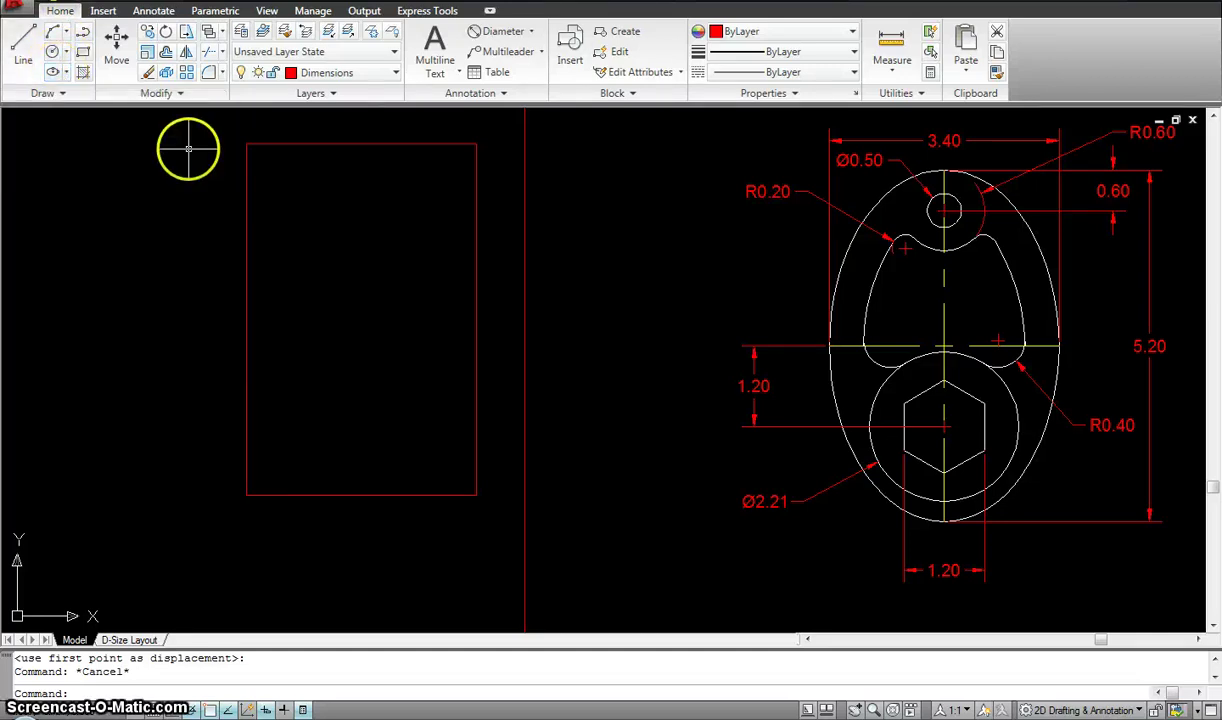
key(Return)
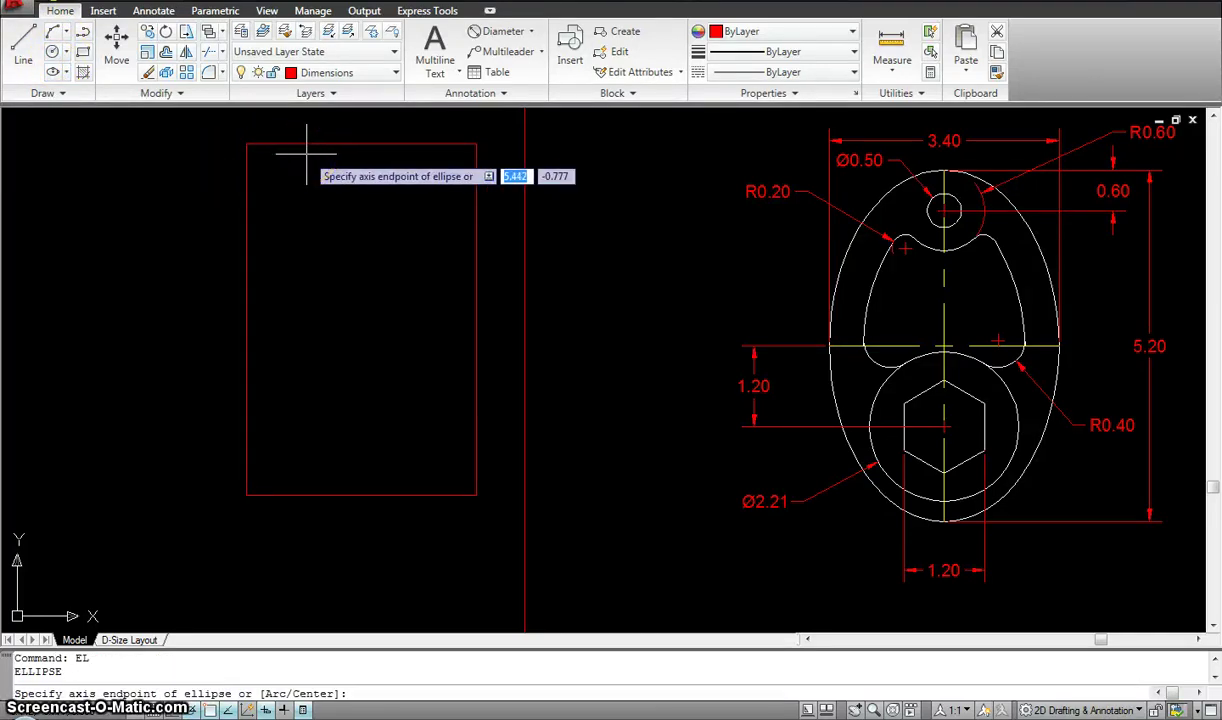
click(361, 144)
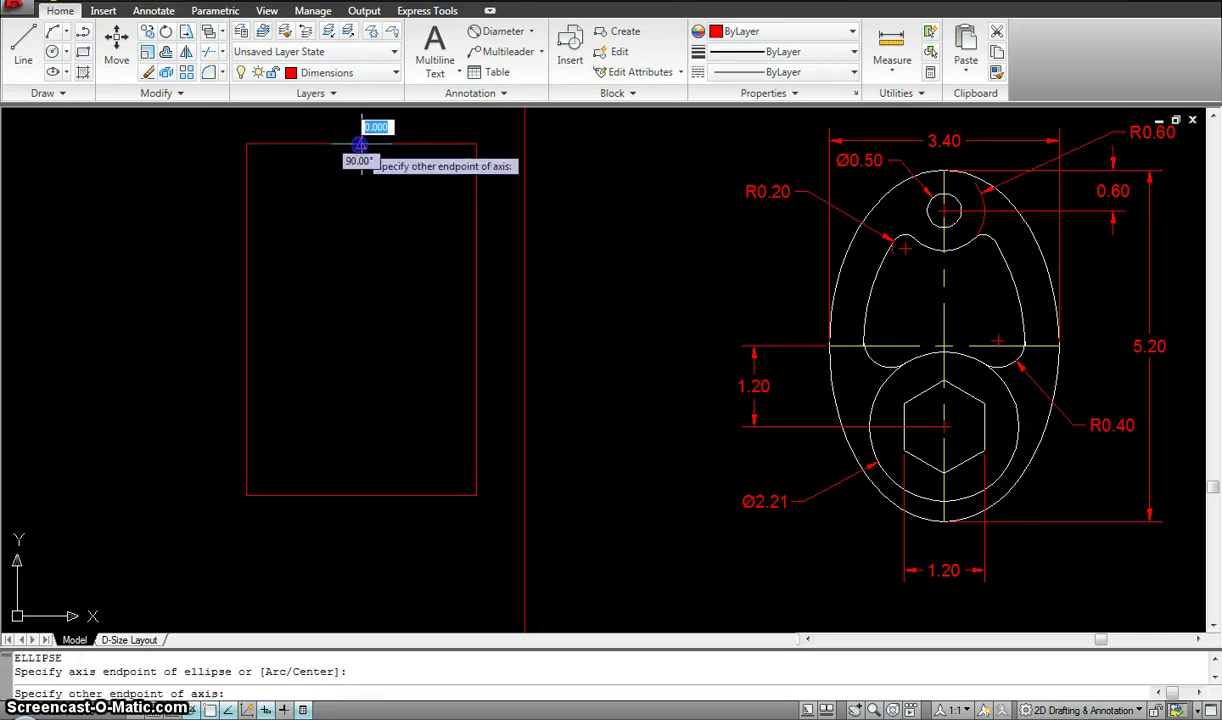
click(361, 494)
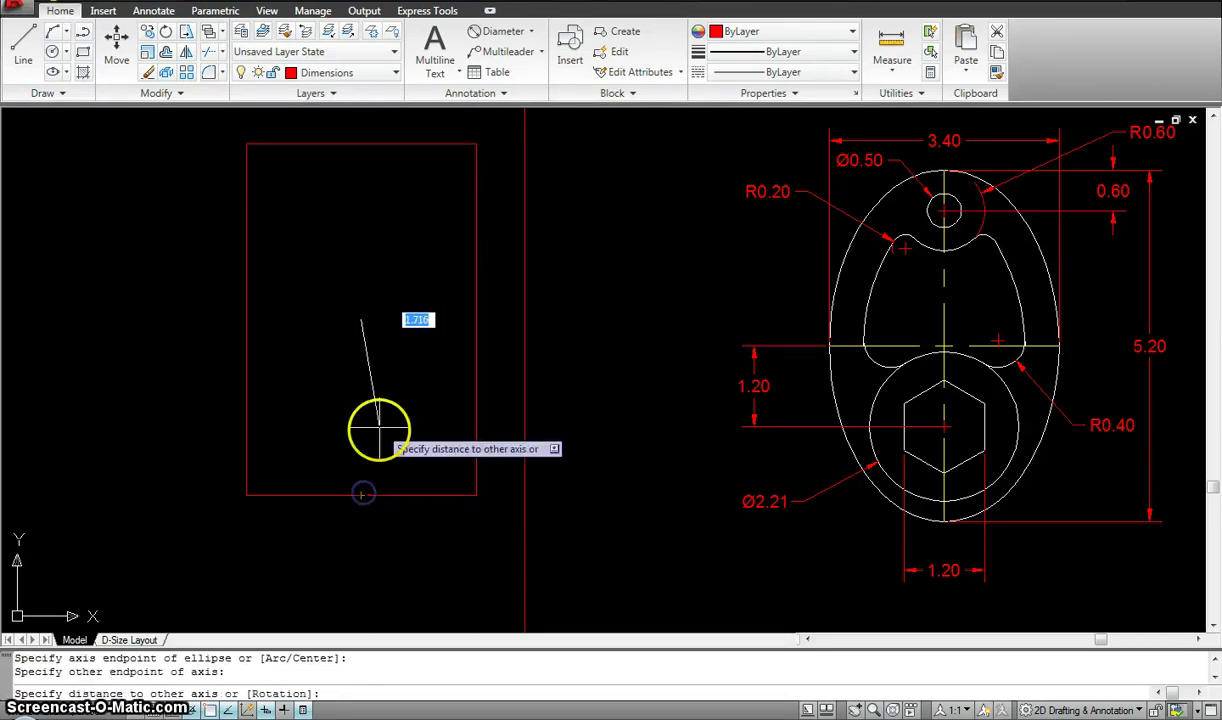
click(475, 319)
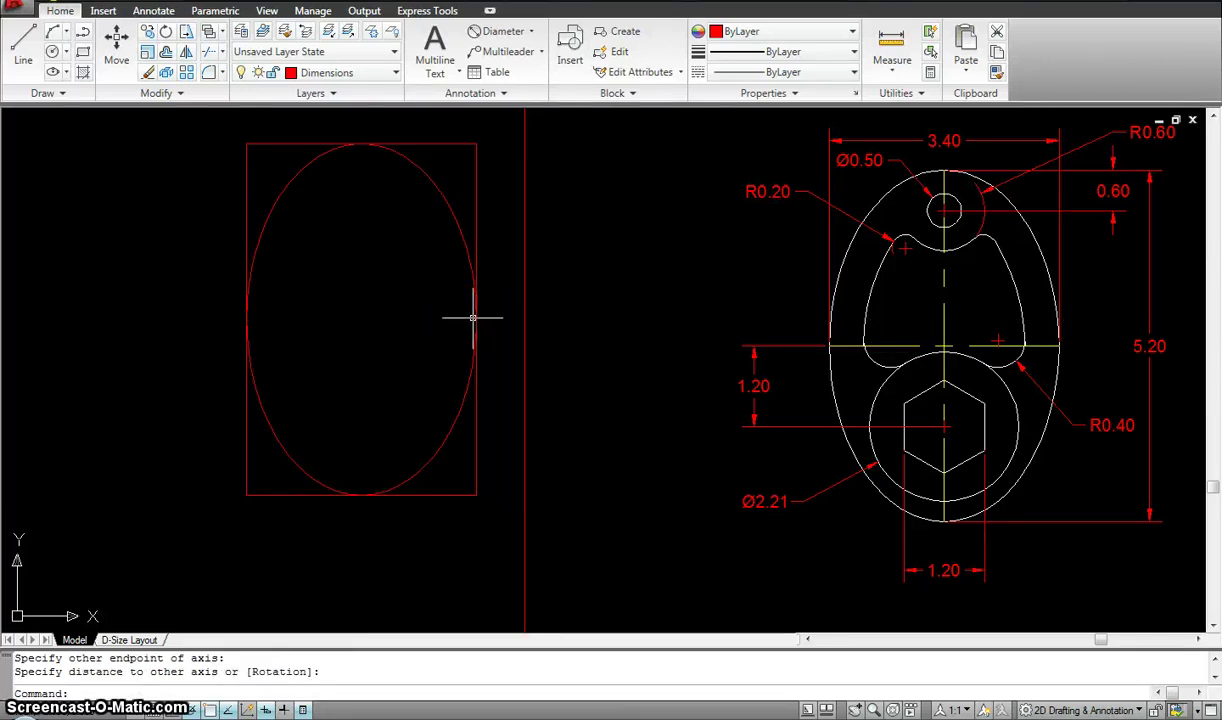
Step: Erase the rectangle, leaving only the ellipse outline
text(E)
key(Return)
click(491, 198)
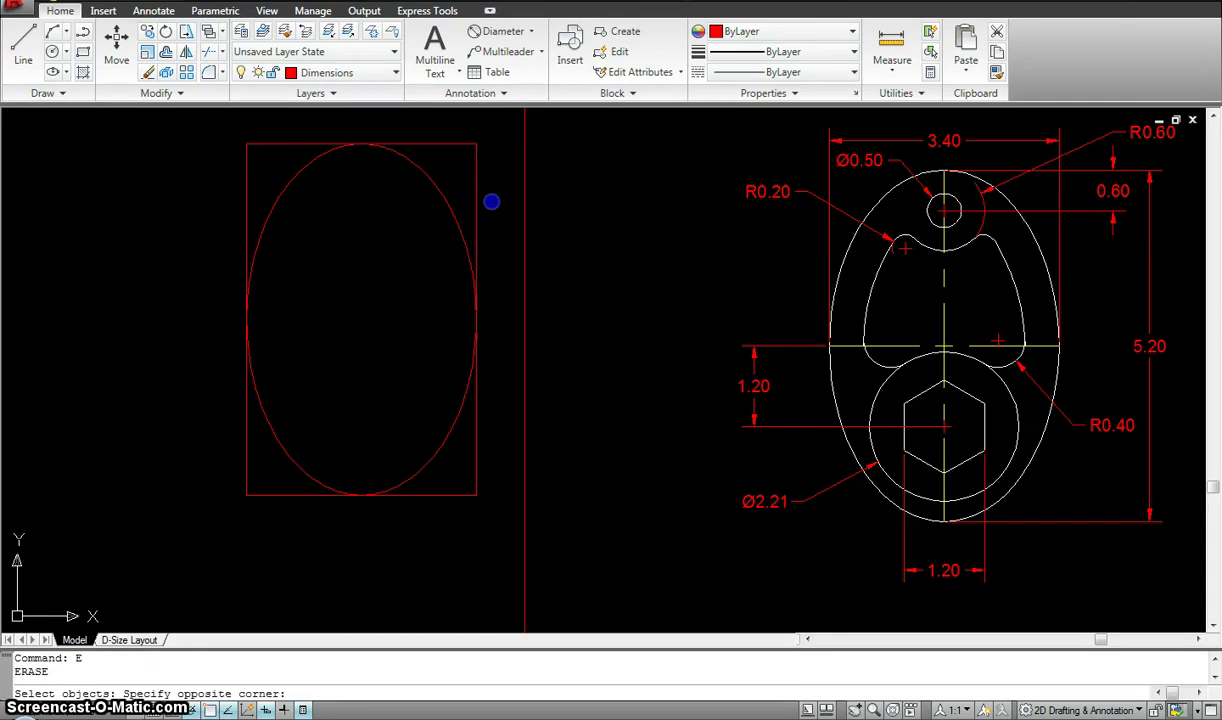
click(467, 188)
key(Escape)
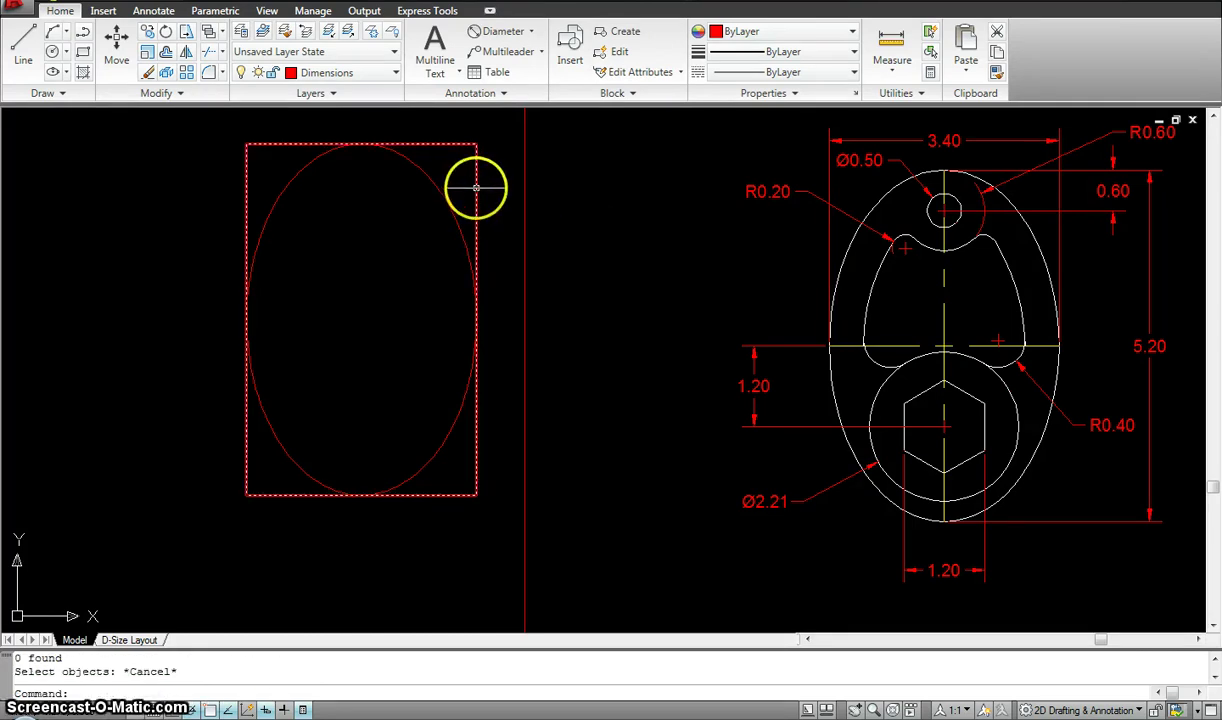
click(476, 187)
key(Delete)
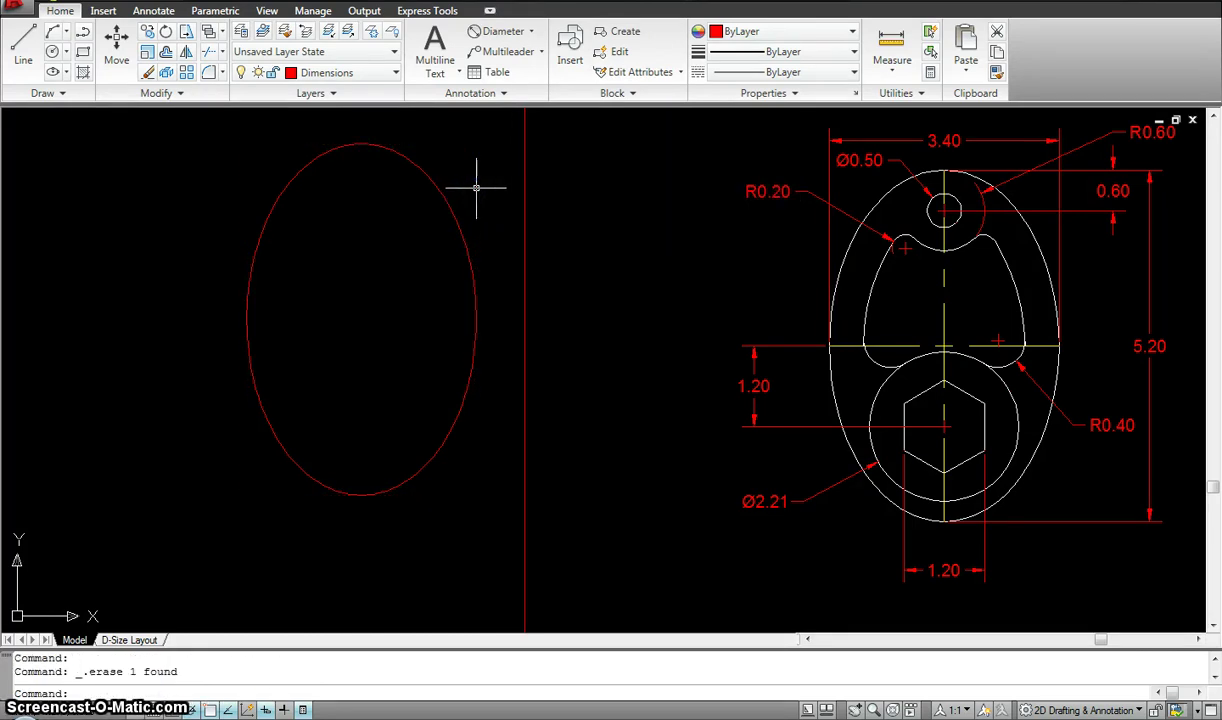
Step: Put the ellipse on the Model-Top layer
click(450, 210)
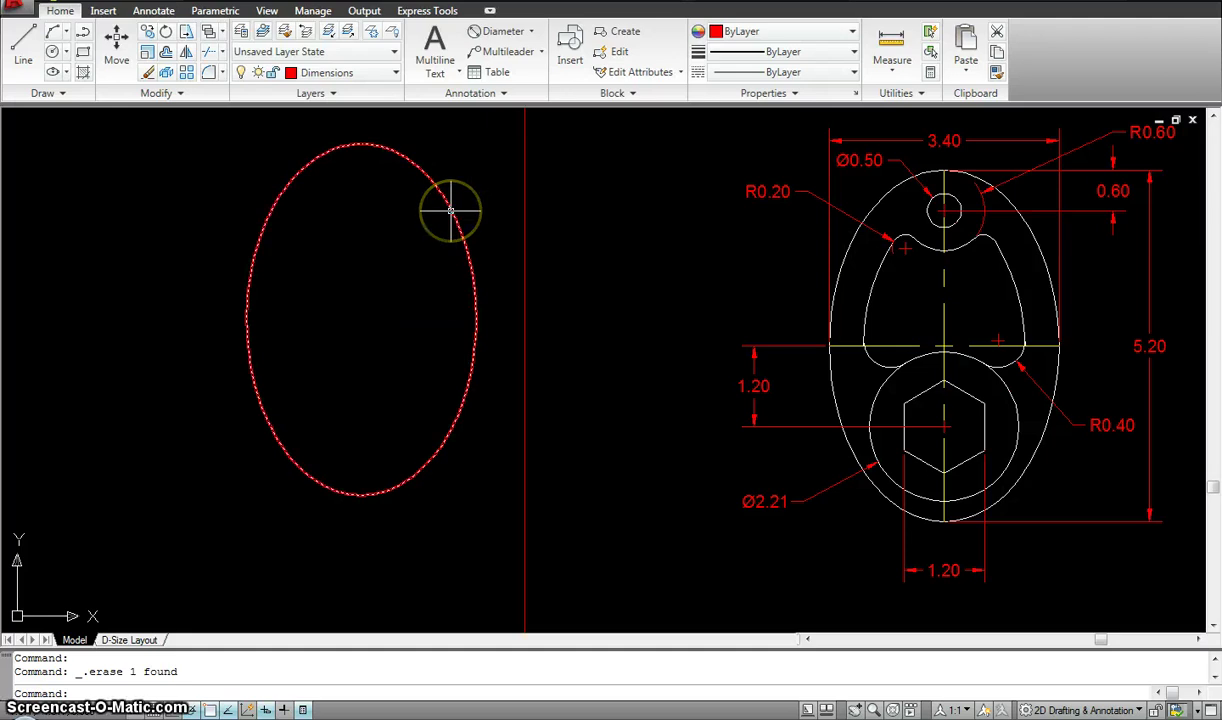
key(Escape)
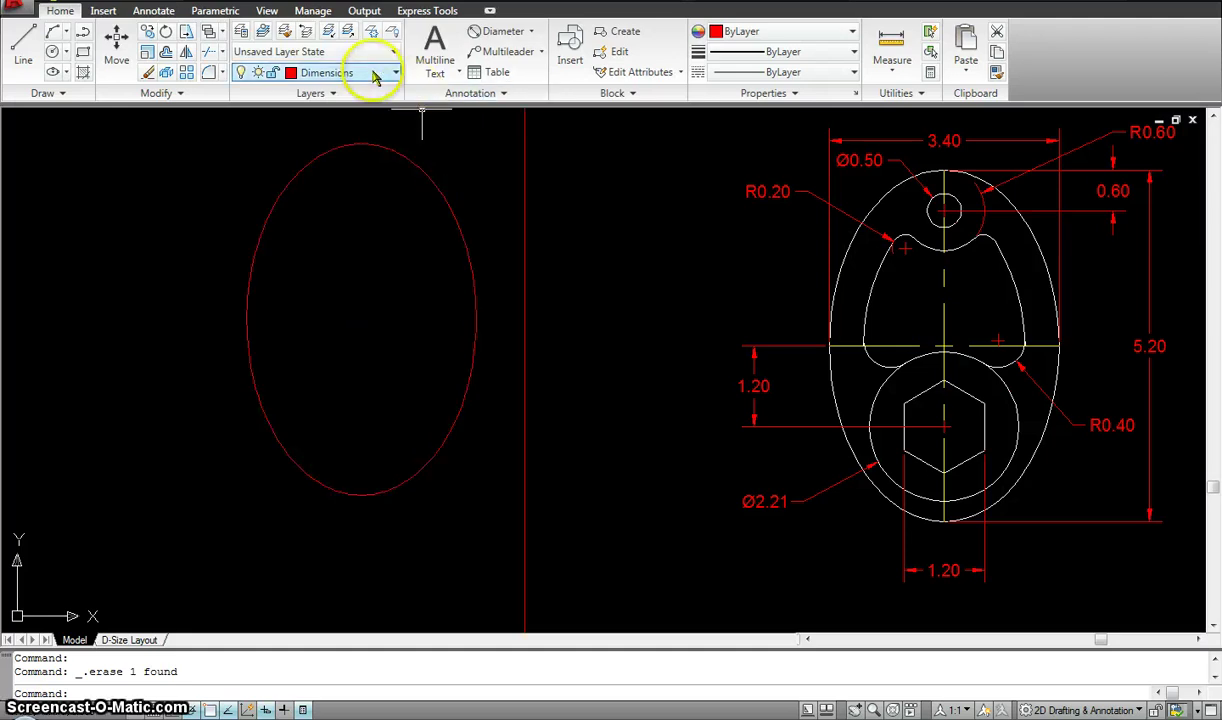
click(444, 202)
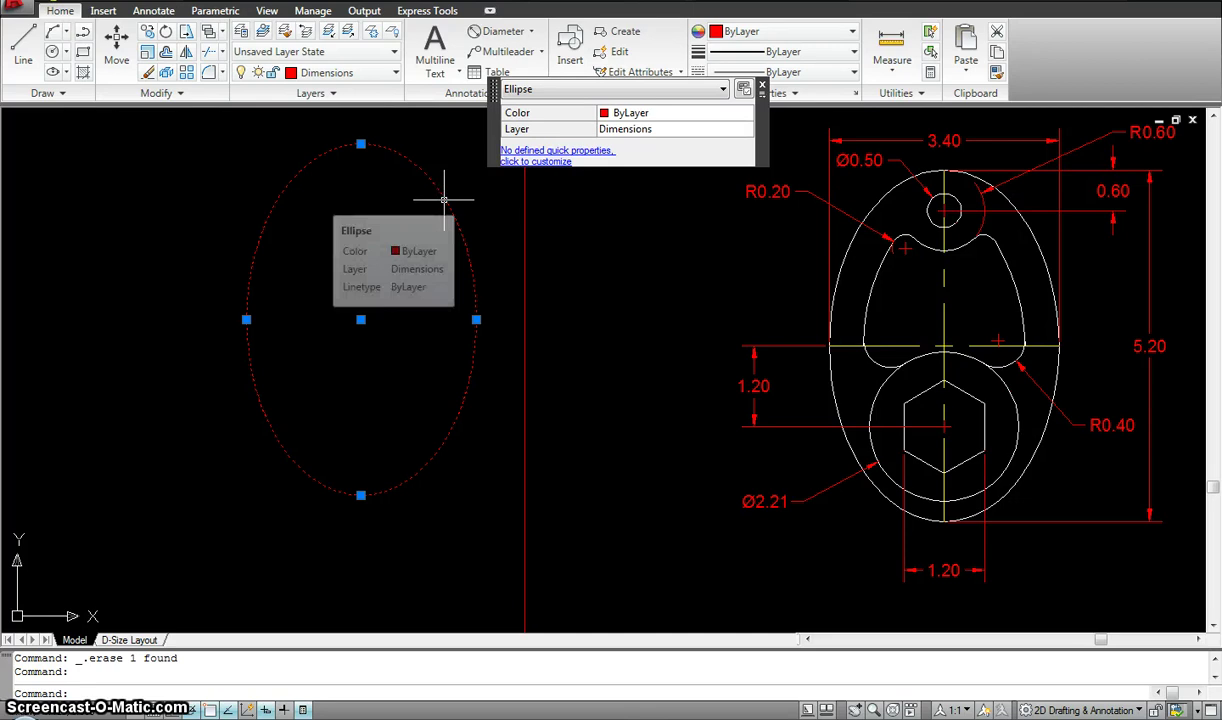
click(390, 77)
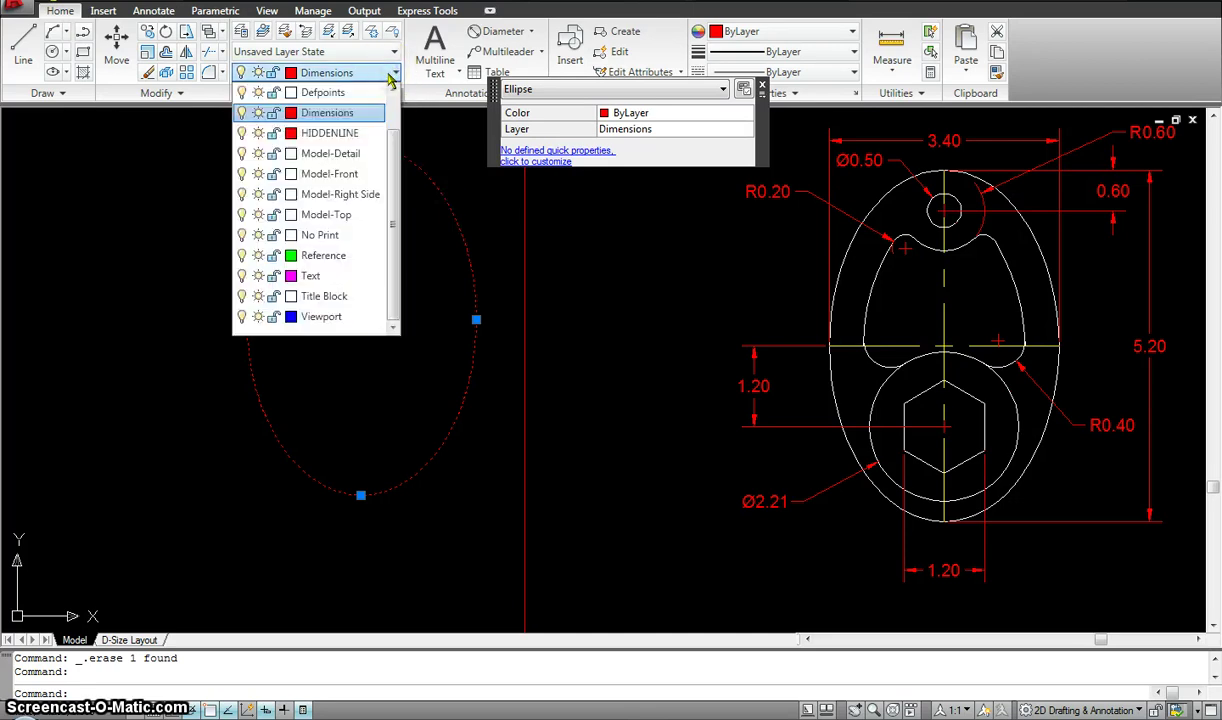
click(341, 216)
click(250, 172)
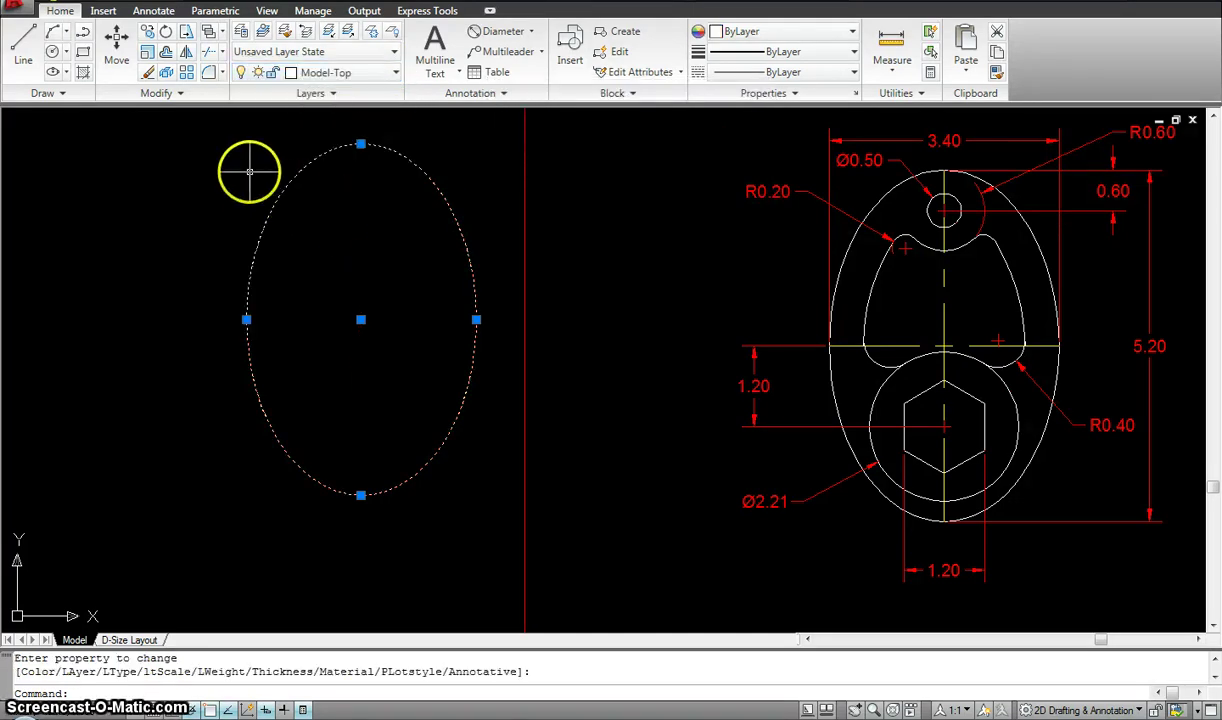
key(Escape)
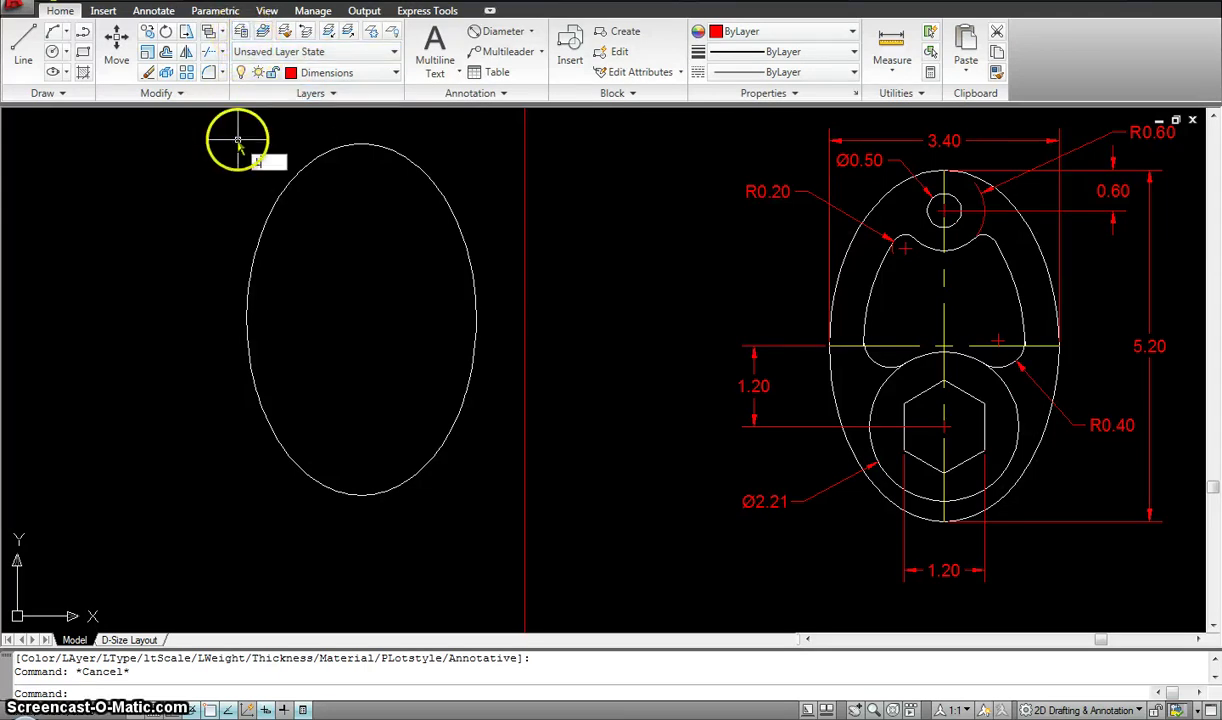
Step: Set Model-Top as the current layer in the Layer Properties Manager
key(Return)
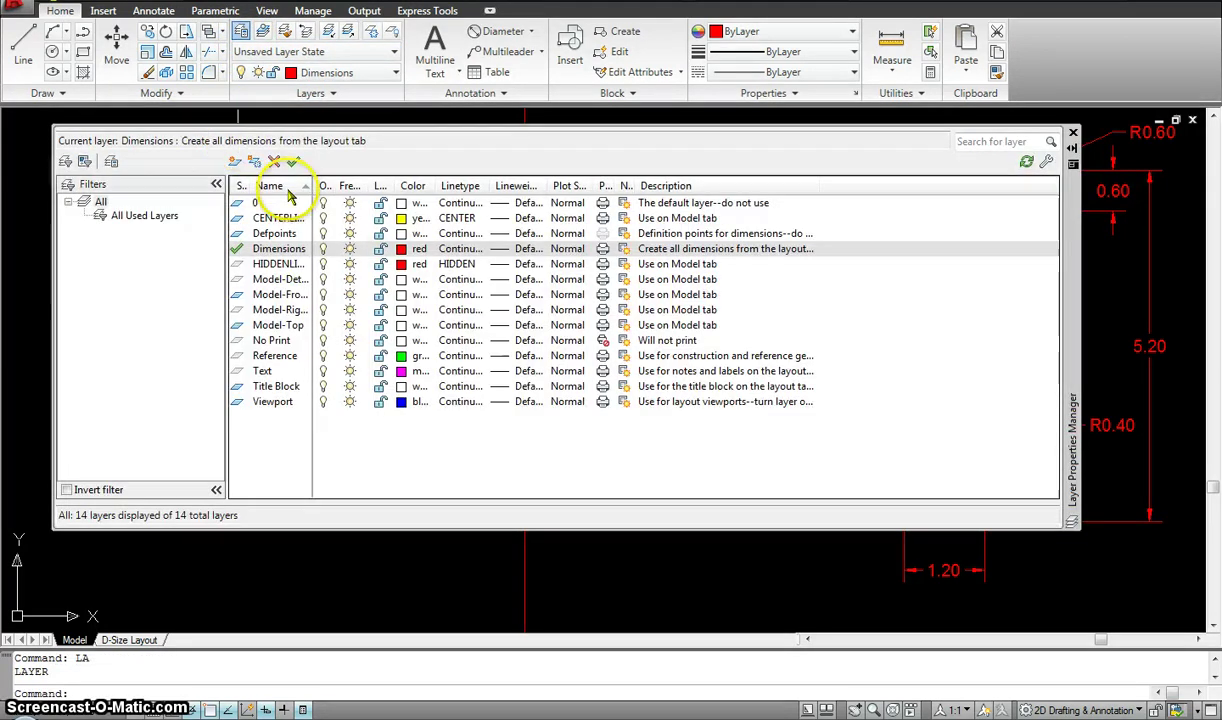
click(288, 327)
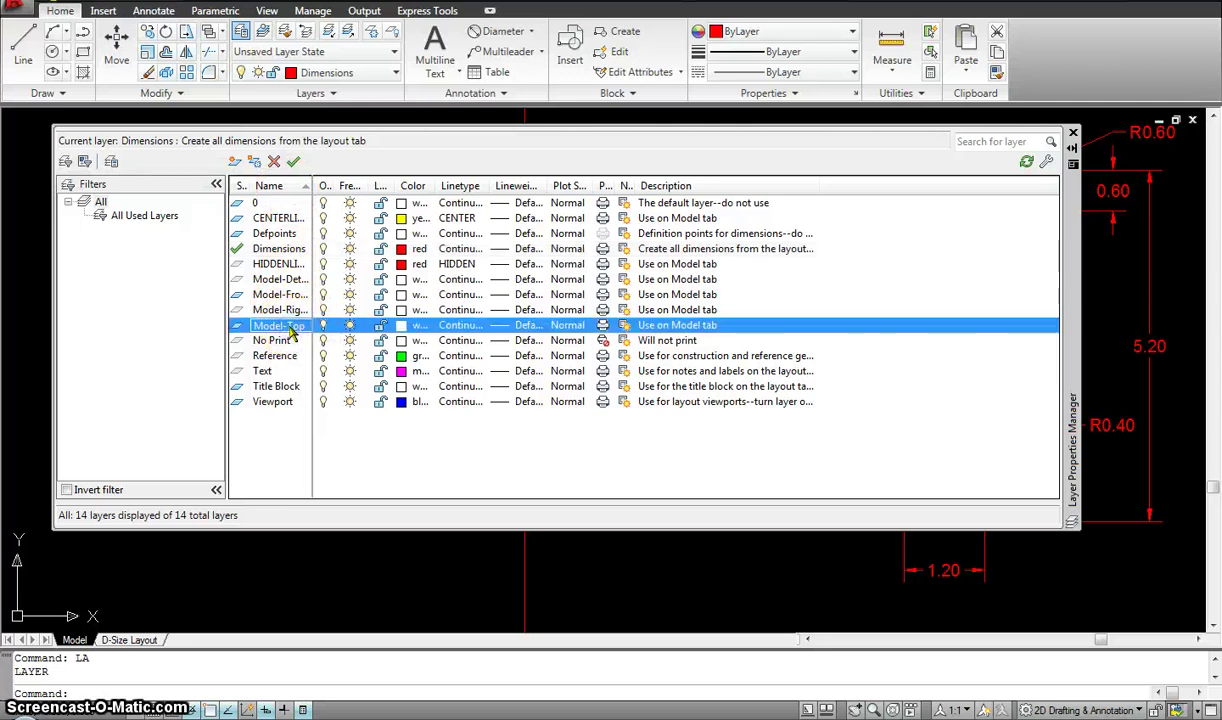
click(293, 162)
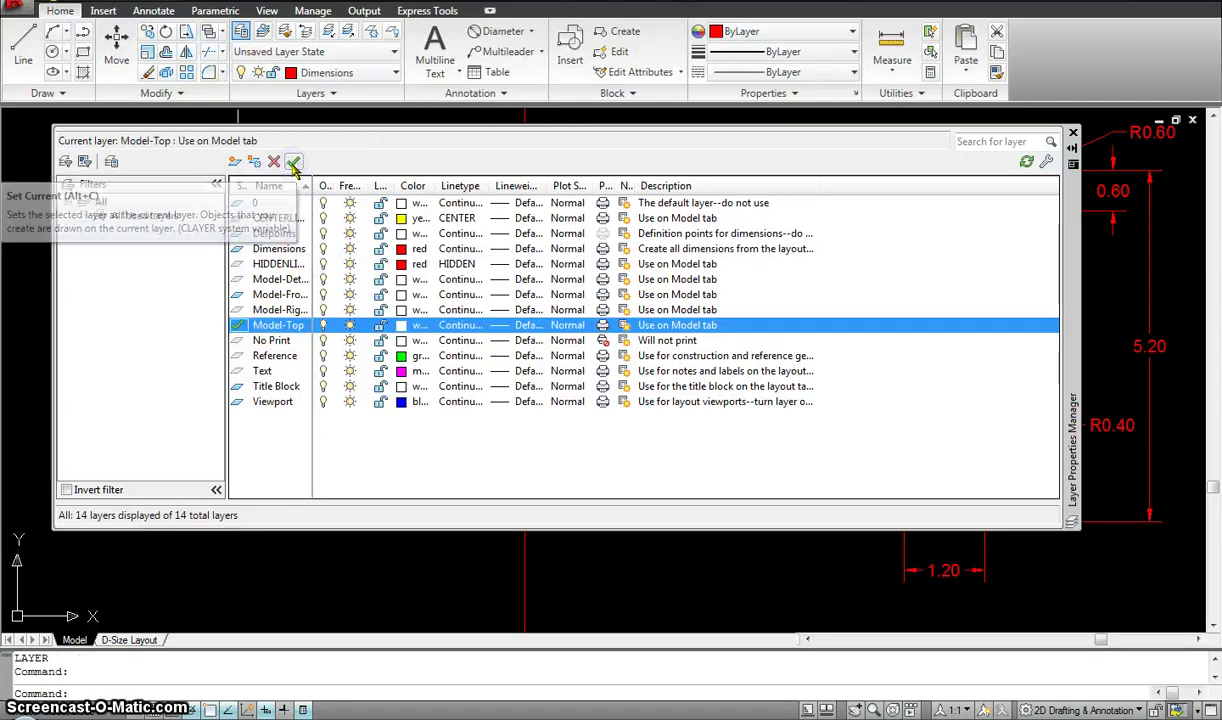
click(1073, 134)
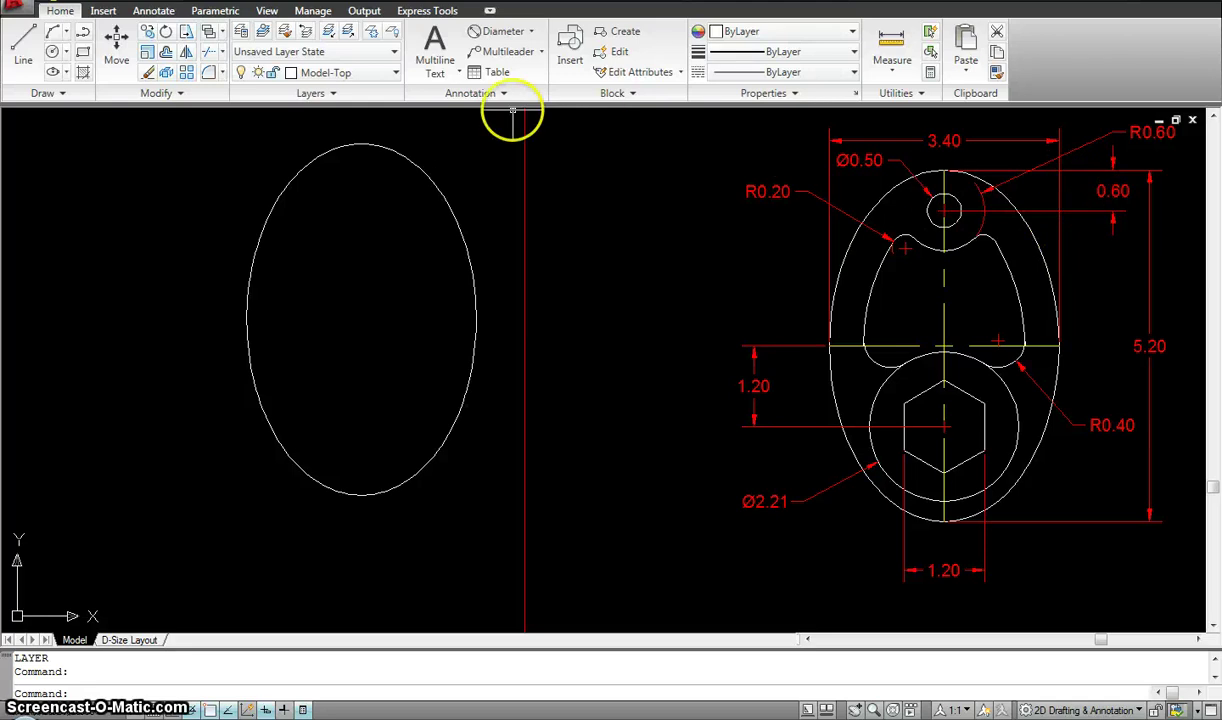
Step: Draw a horizontal line leftward from the ellipse's top point
text(l)
key(Return)
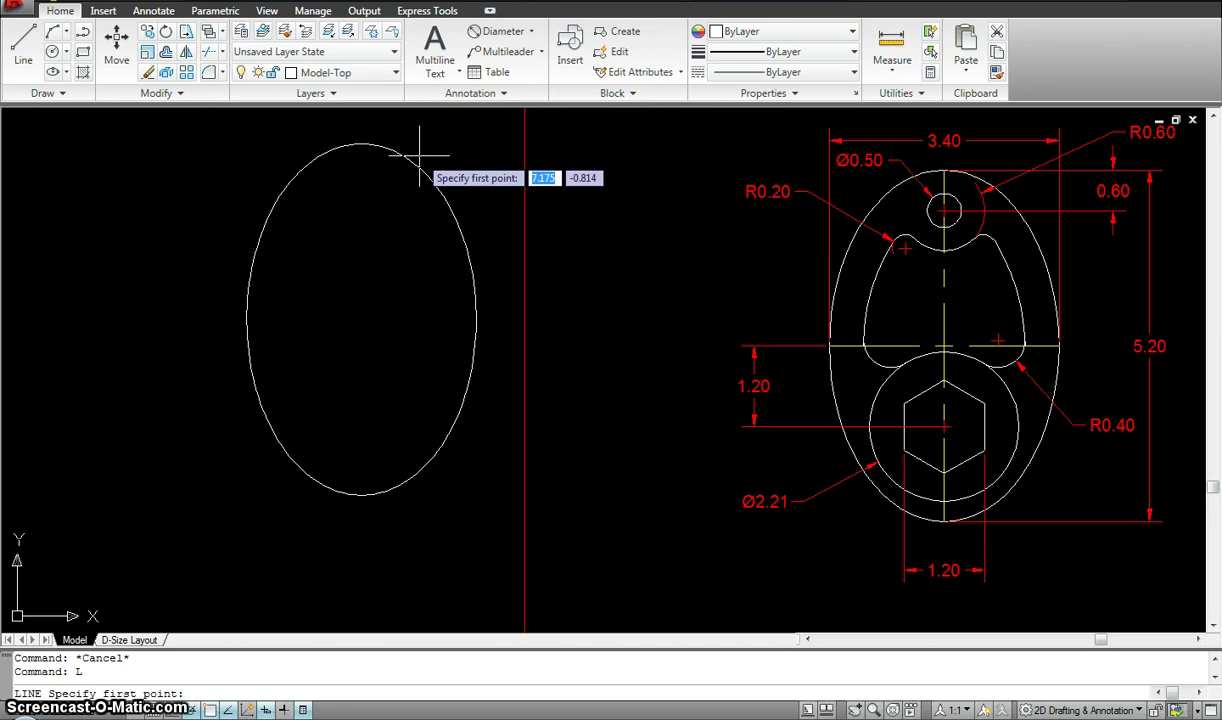
key(Escape)
click(286, 121)
key(Escape)
click(290, 124)
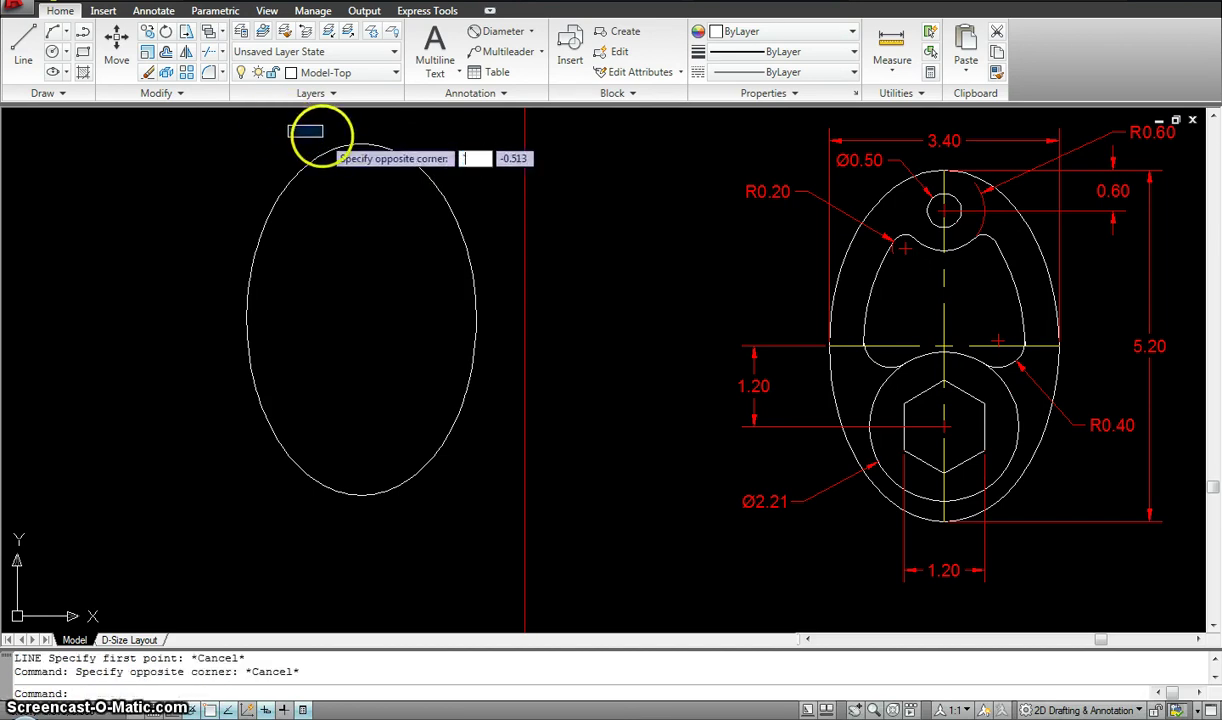
key(Escape)
text(l)
key(Return)
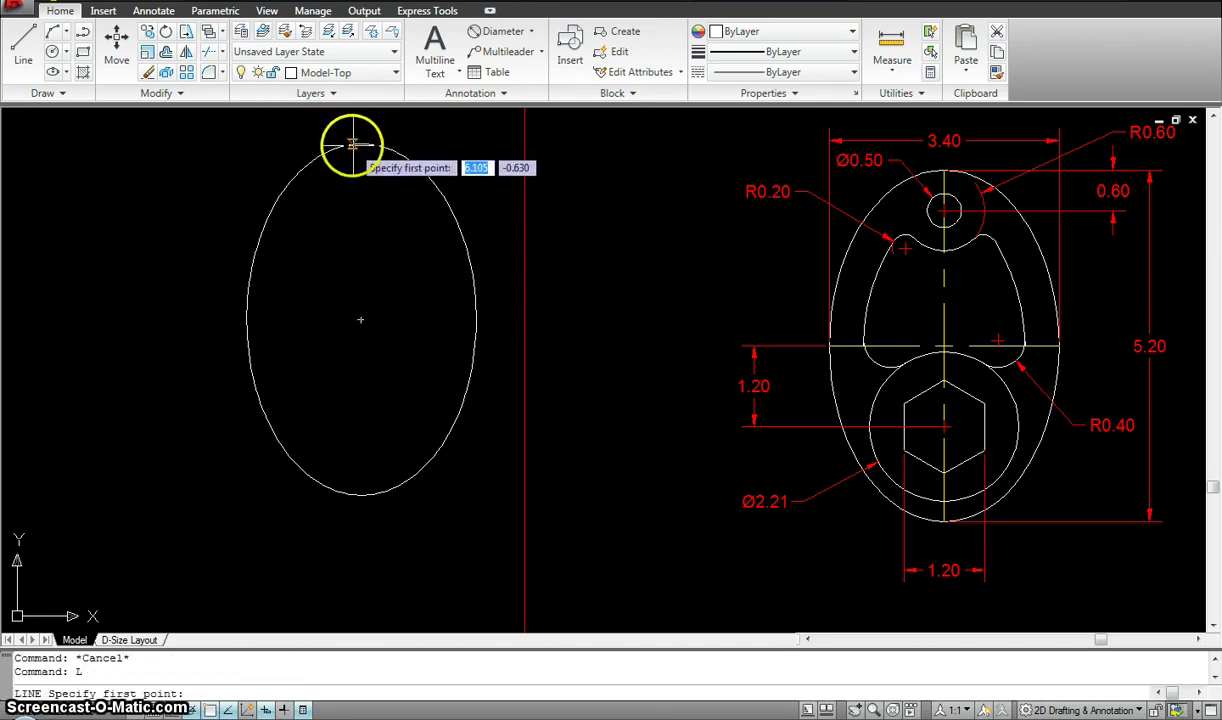
click(356, 142)
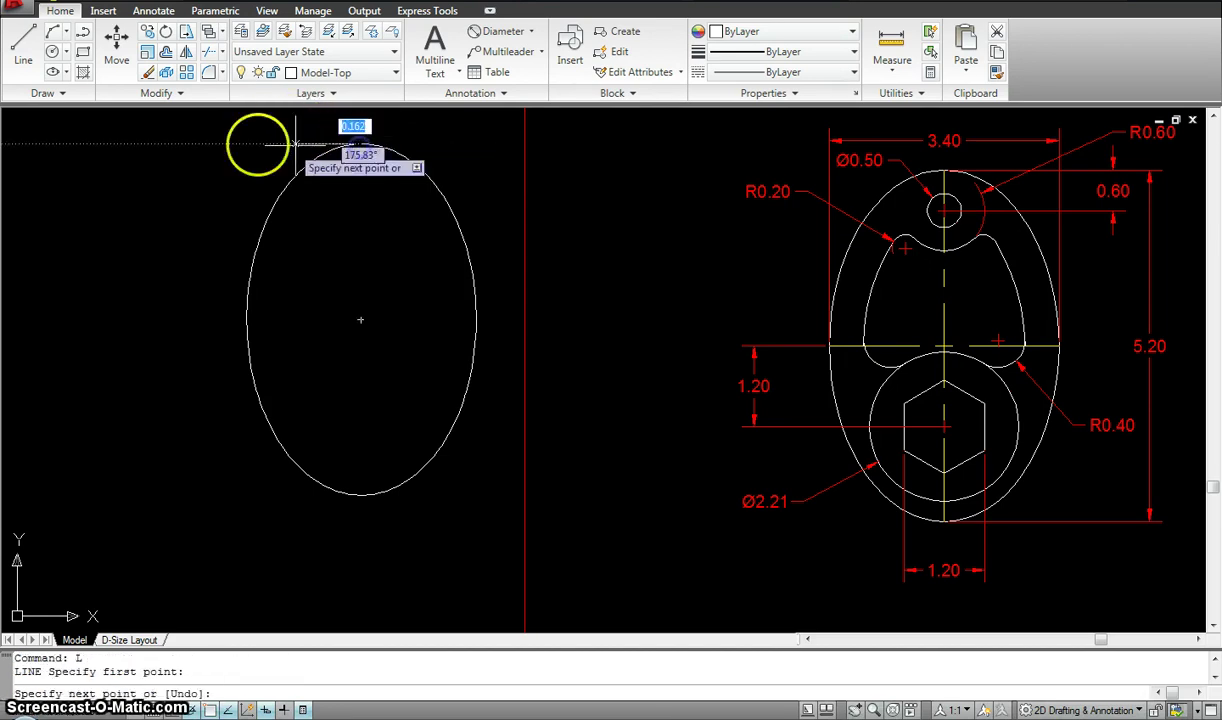
click(158, 146)
key(Escape)
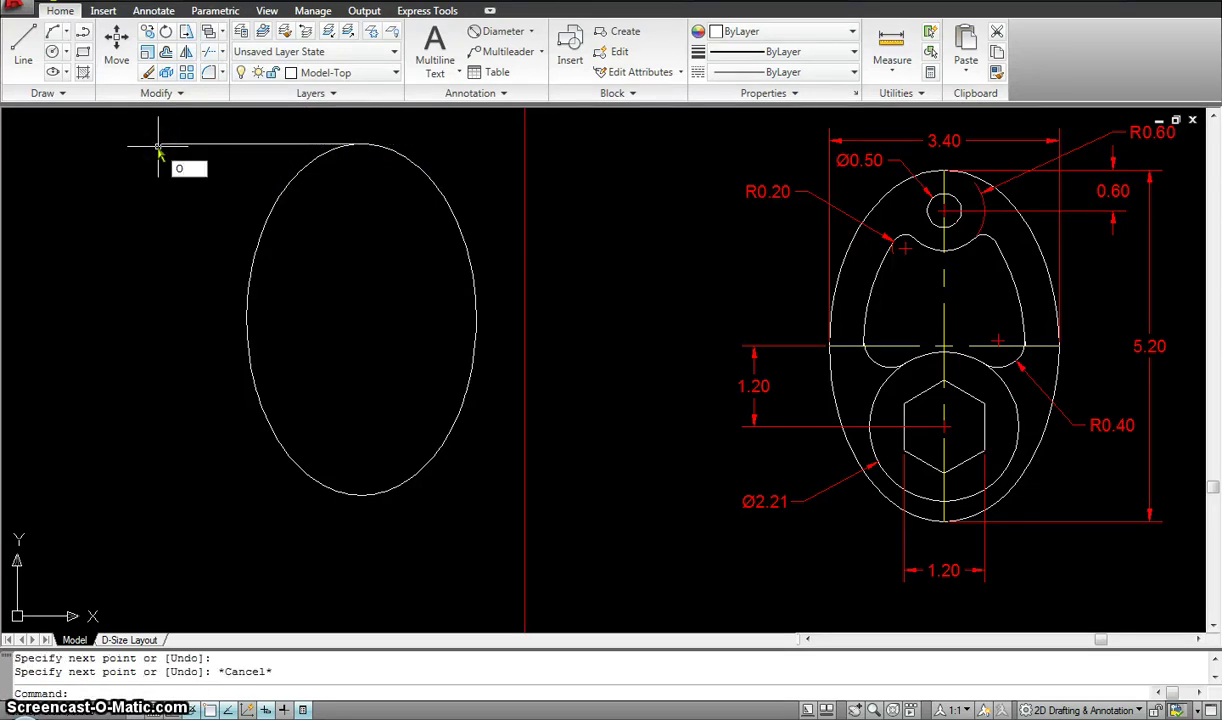
Step: Offset the top horizontal line 0.6 downward
text(o)
key(Return)
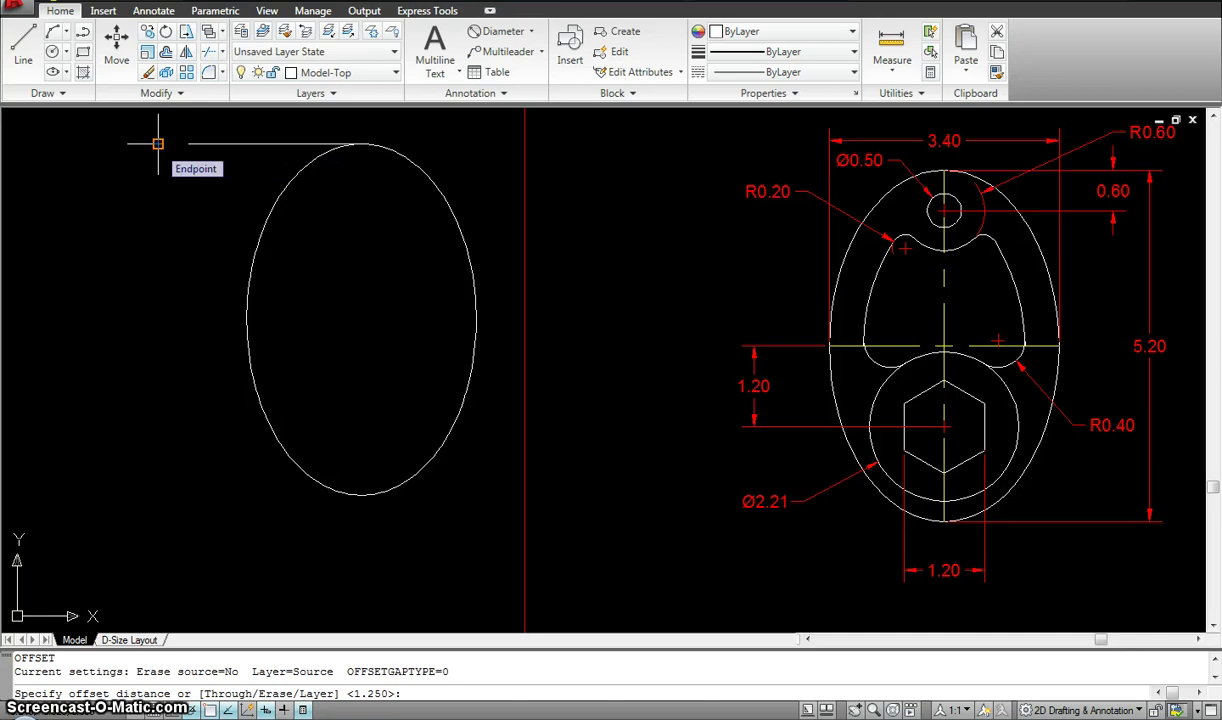
text(.)
key(Return)
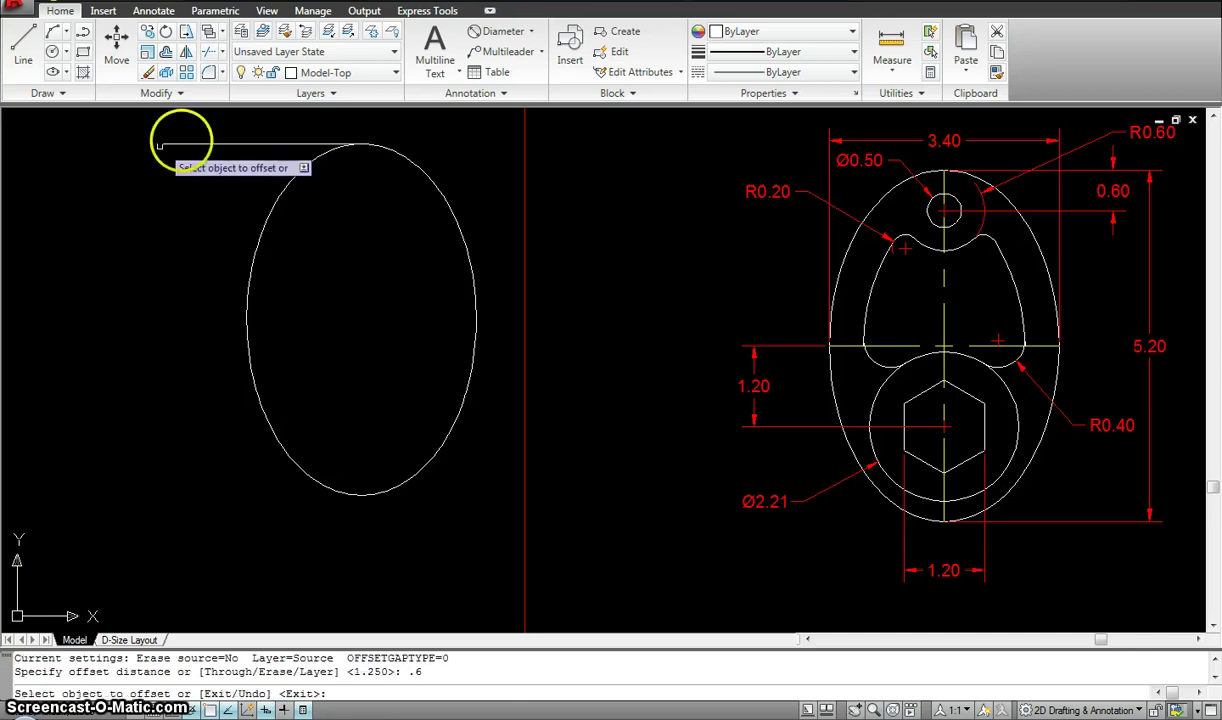
click(196, 143)
click(196, 212)
key(Escape)
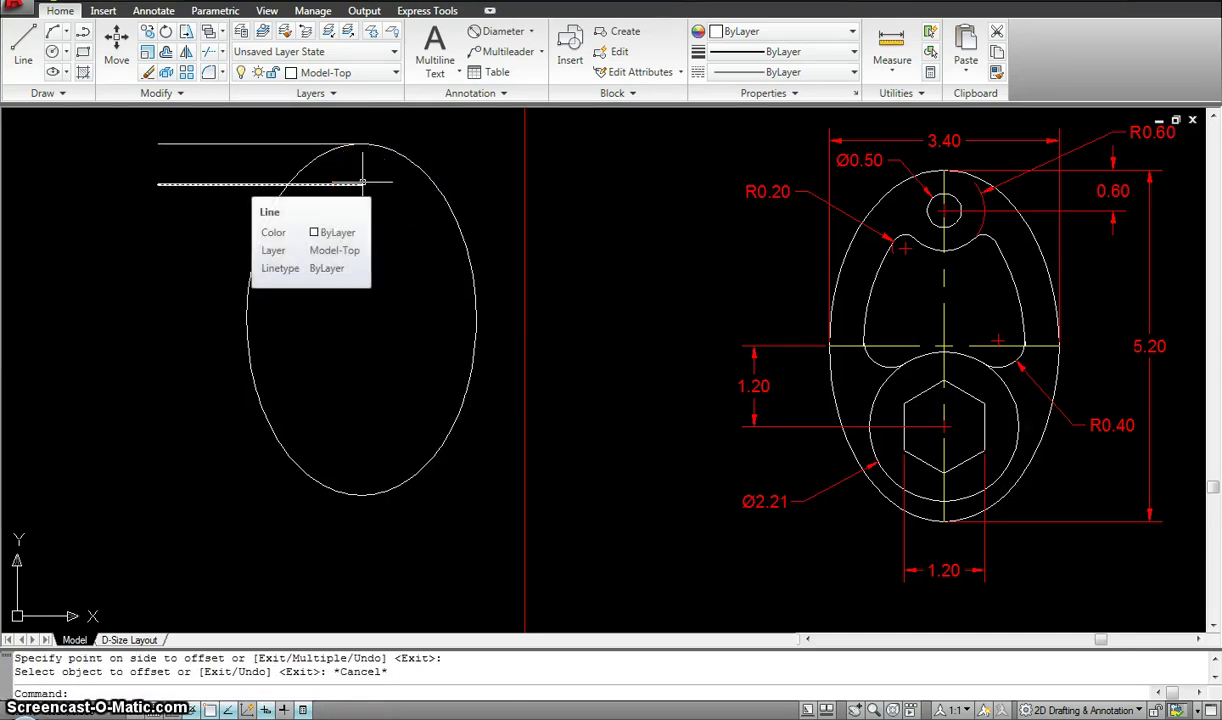
key(Escape)
click(297, 193)
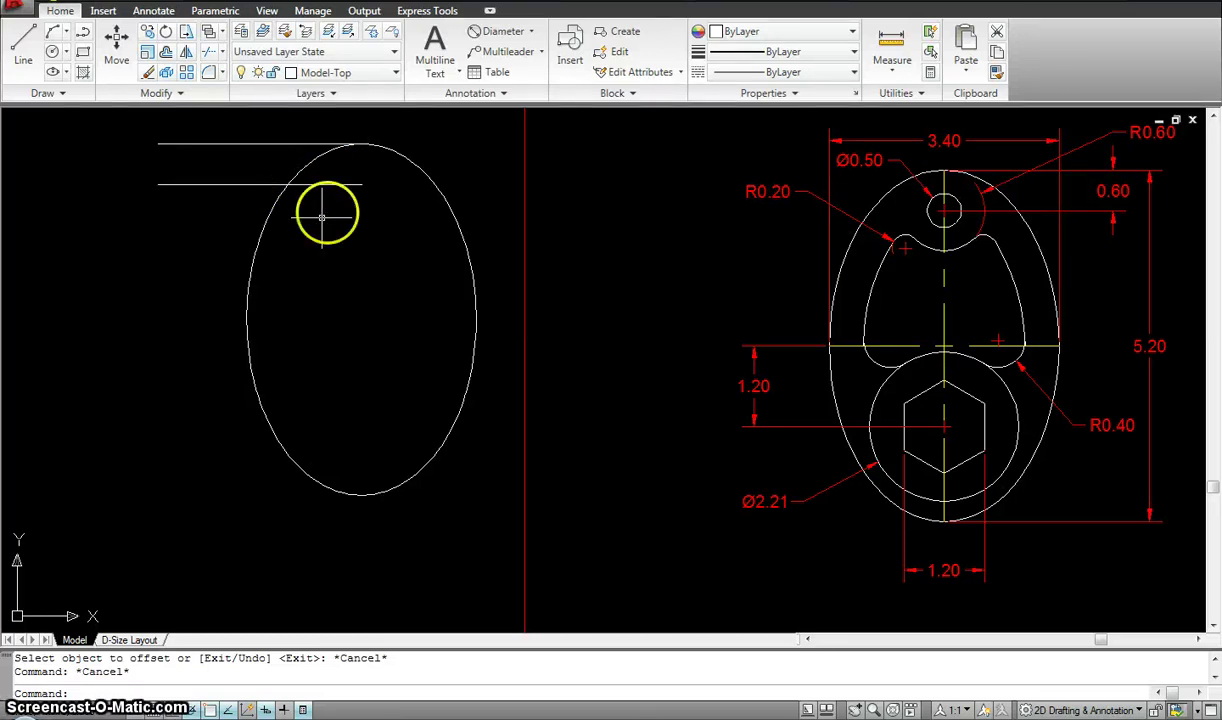
Step: Draw a 0.5-diameter circle centred on the lower line's right endpoint
key(Escape)
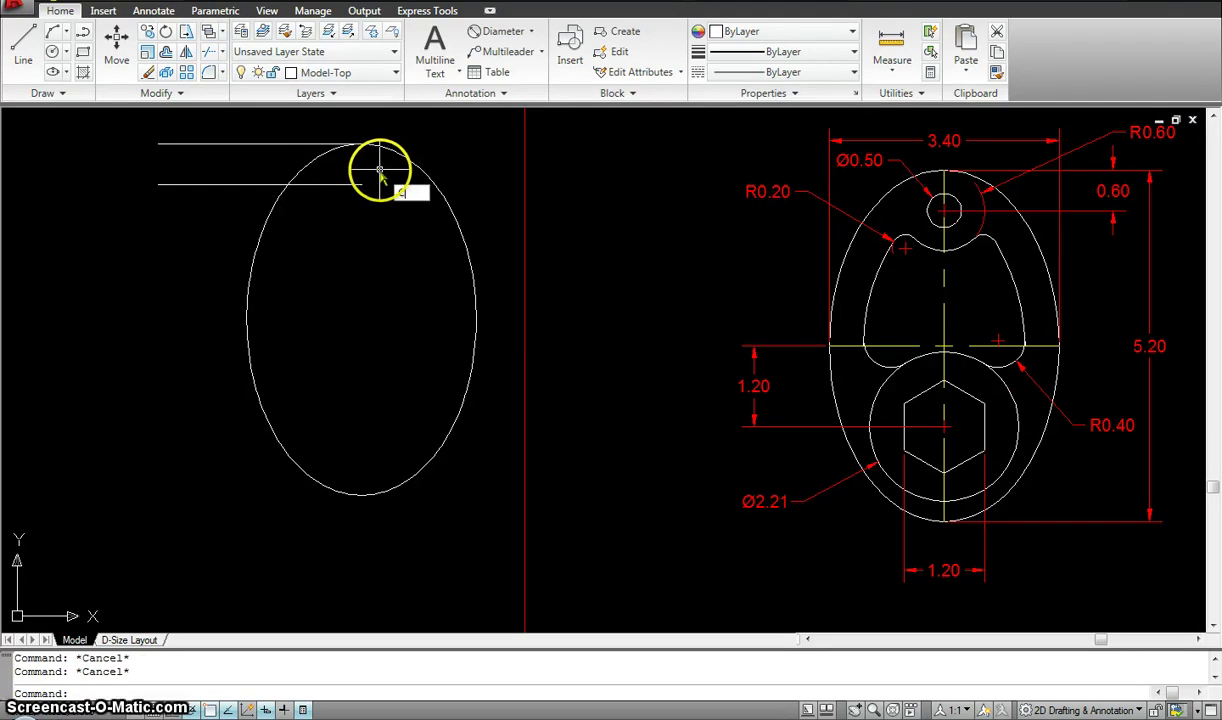
key(Return)
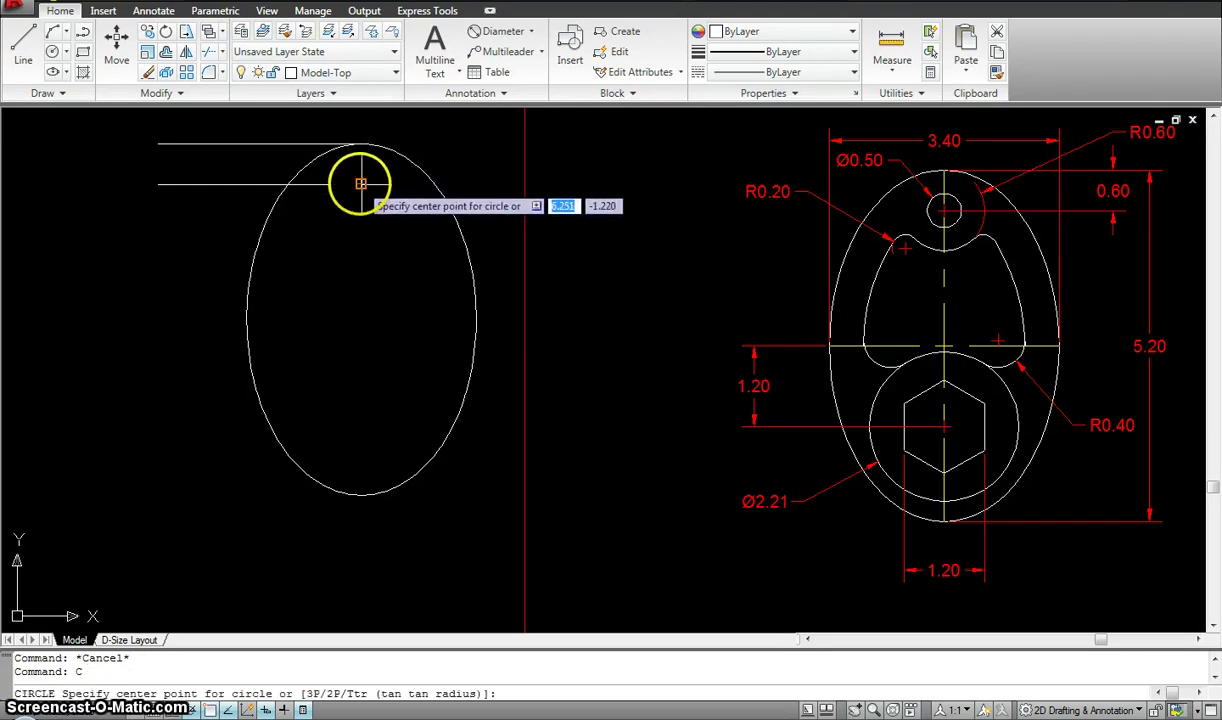
click(361, 183)
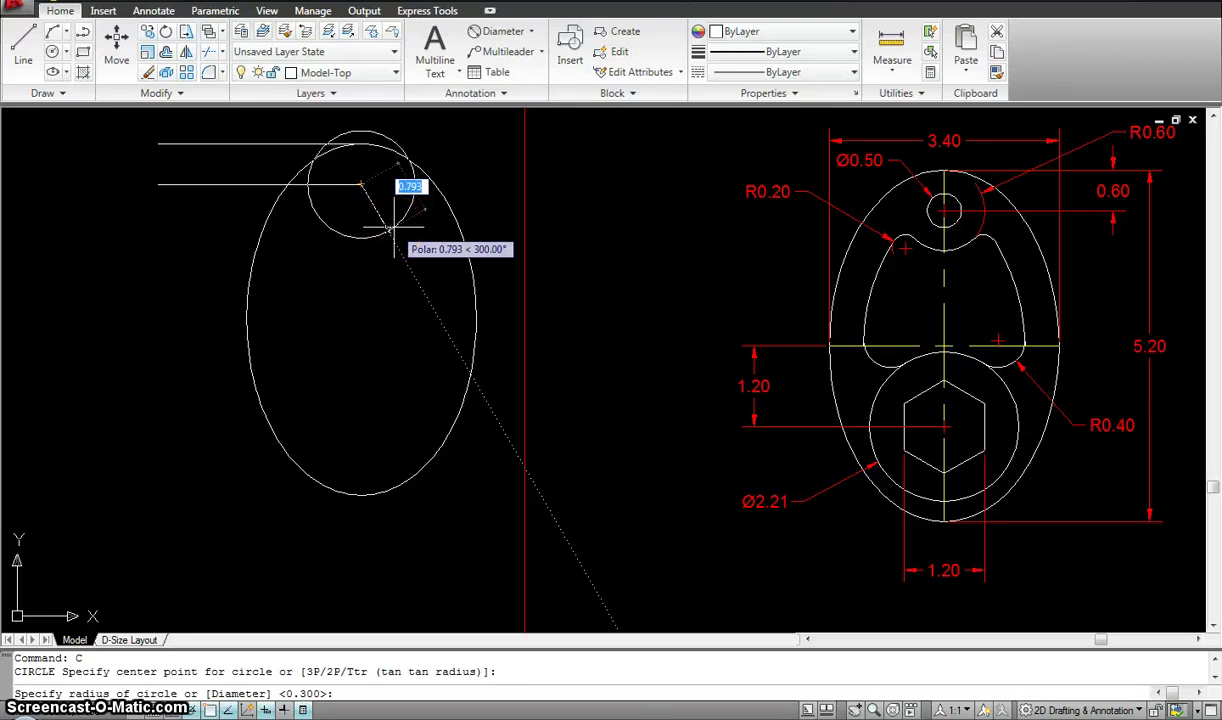
text(D)
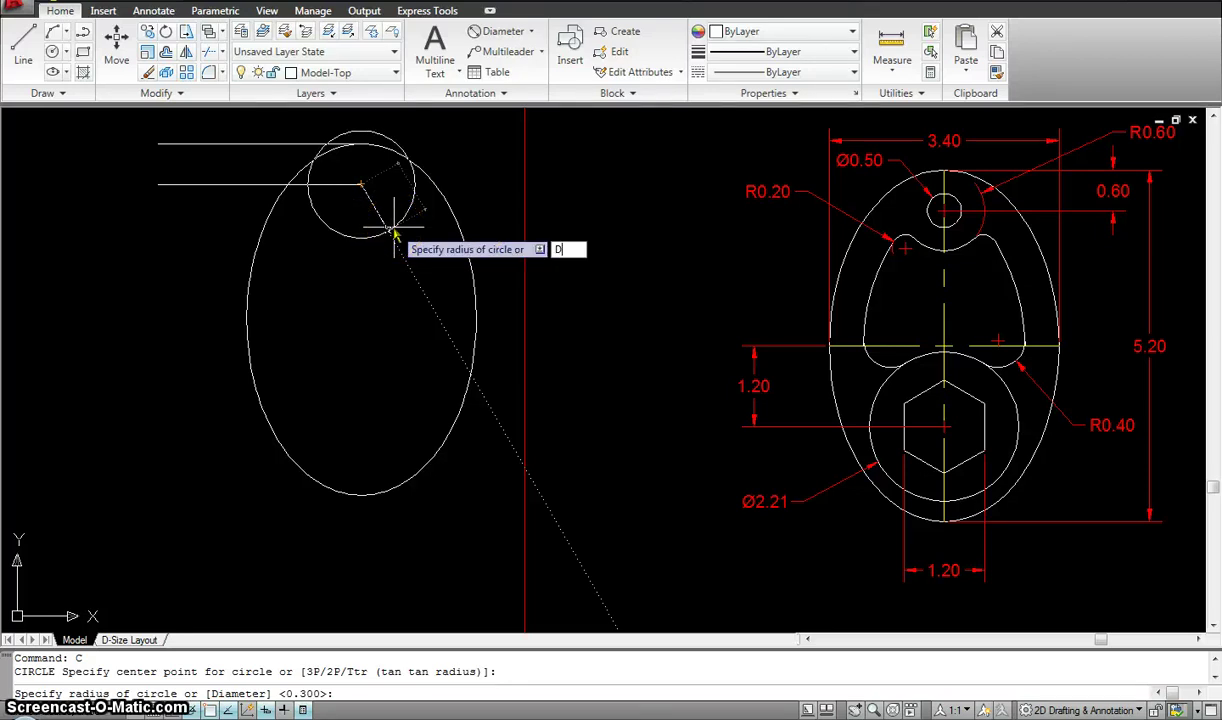
key(Return)
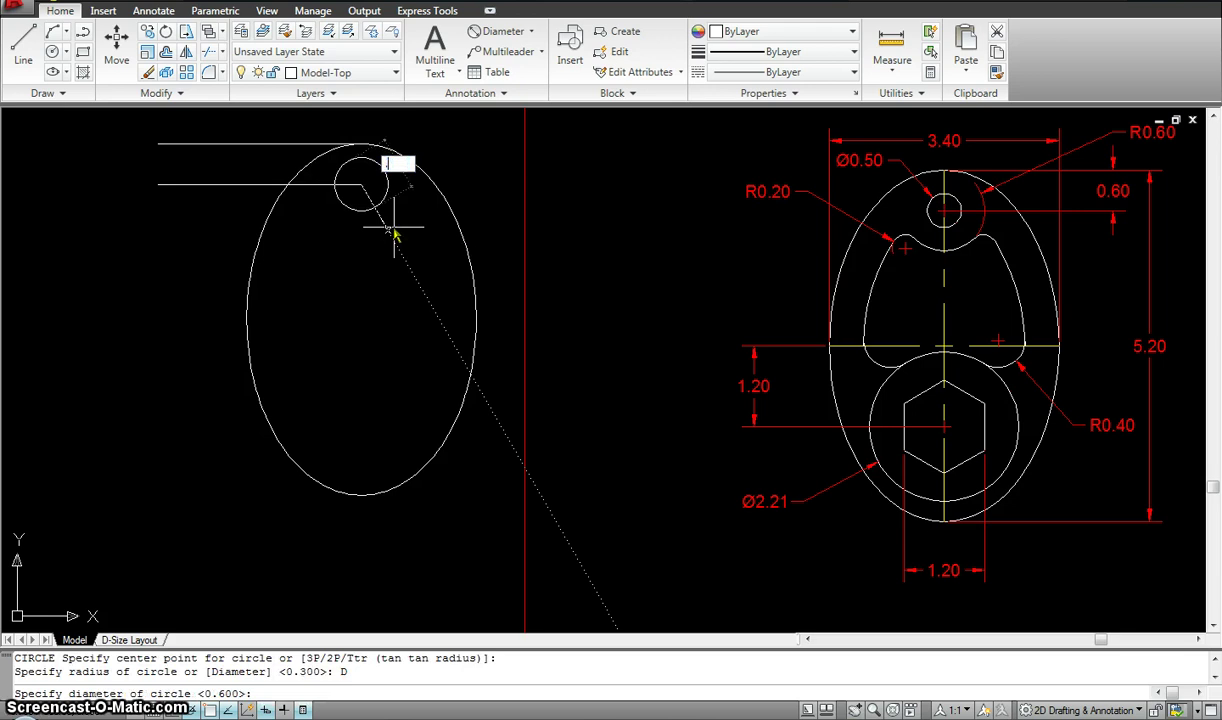
key(Return)
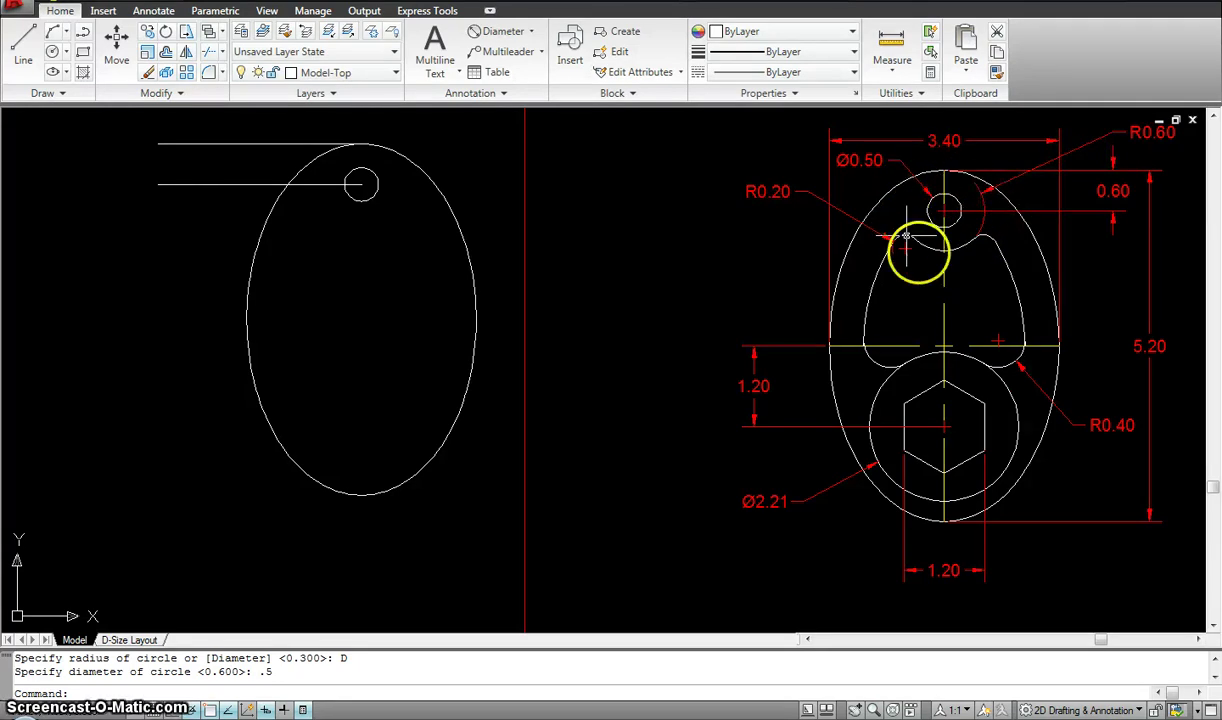
Step: Draw a radius-1.2 circle on the hole's centre, then erase it as oversized
key(Escape)
key(Escape)
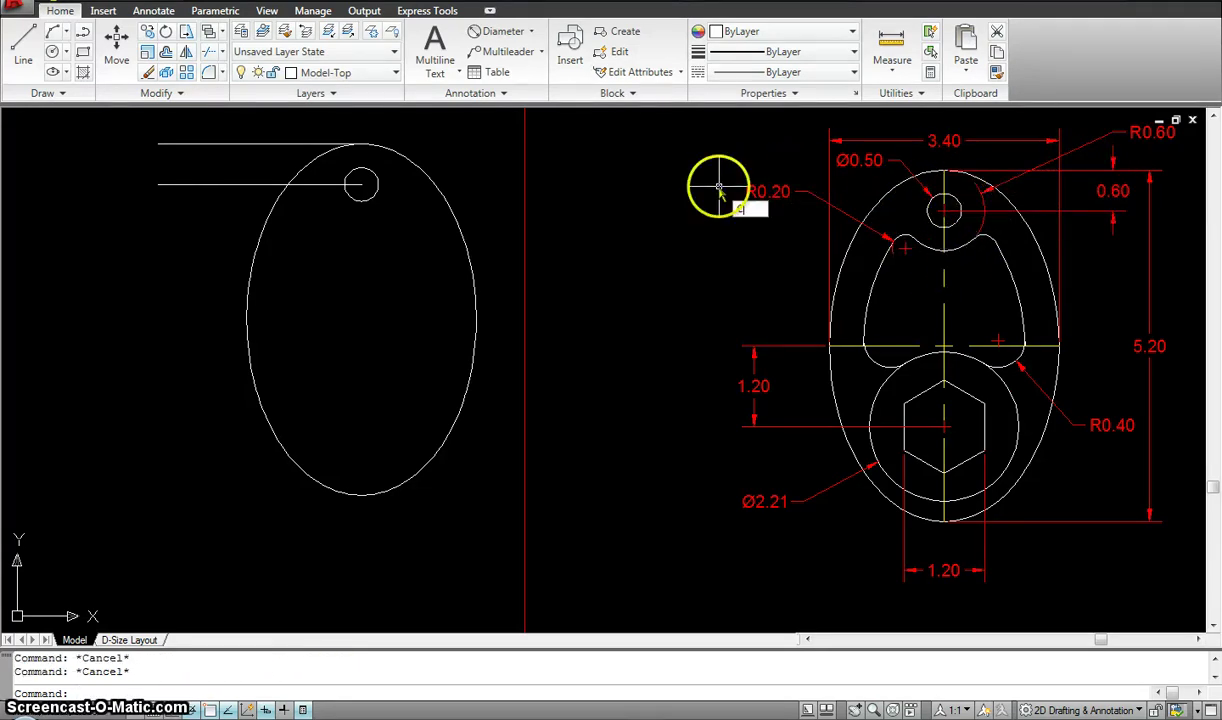
text(c)
key(Return)
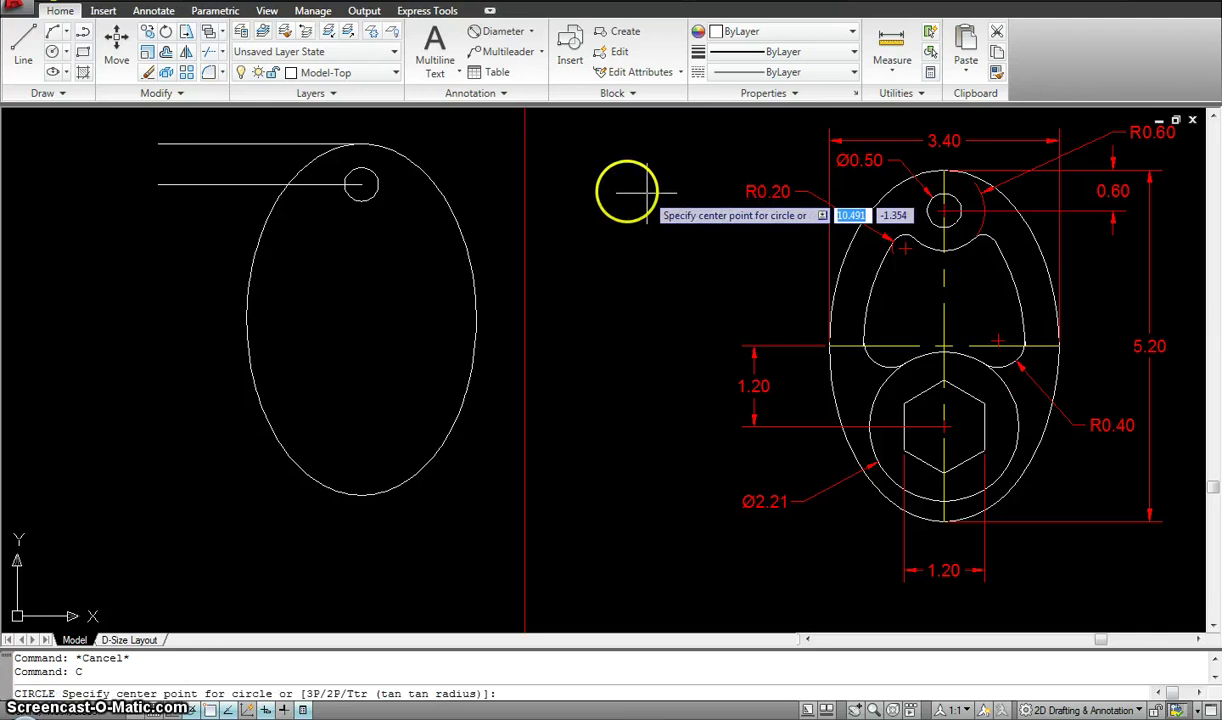
click(360, 183)
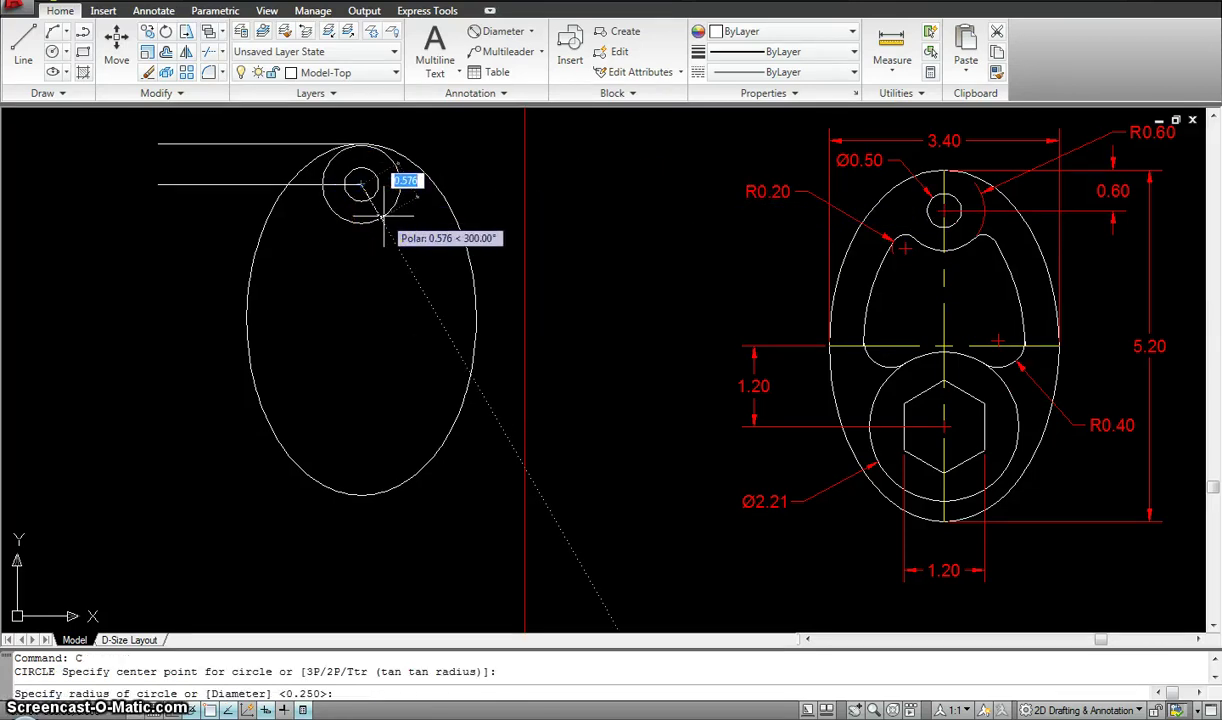
text(1)
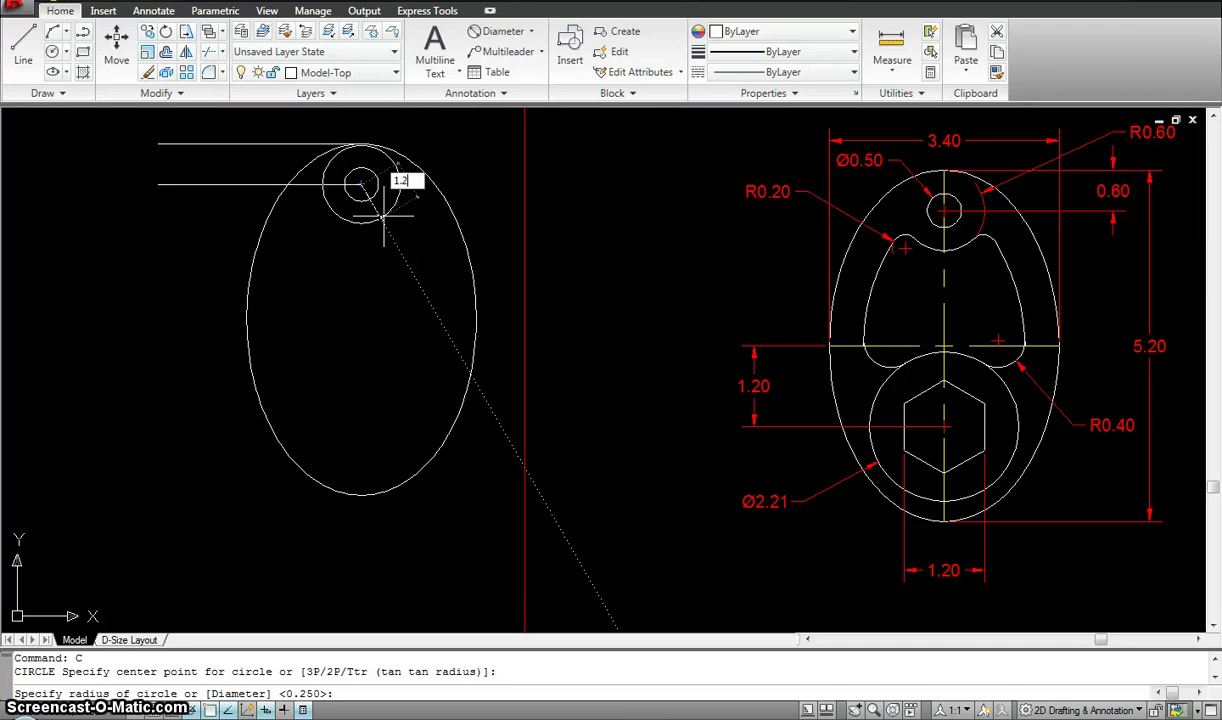
text(.2)
key(Return)
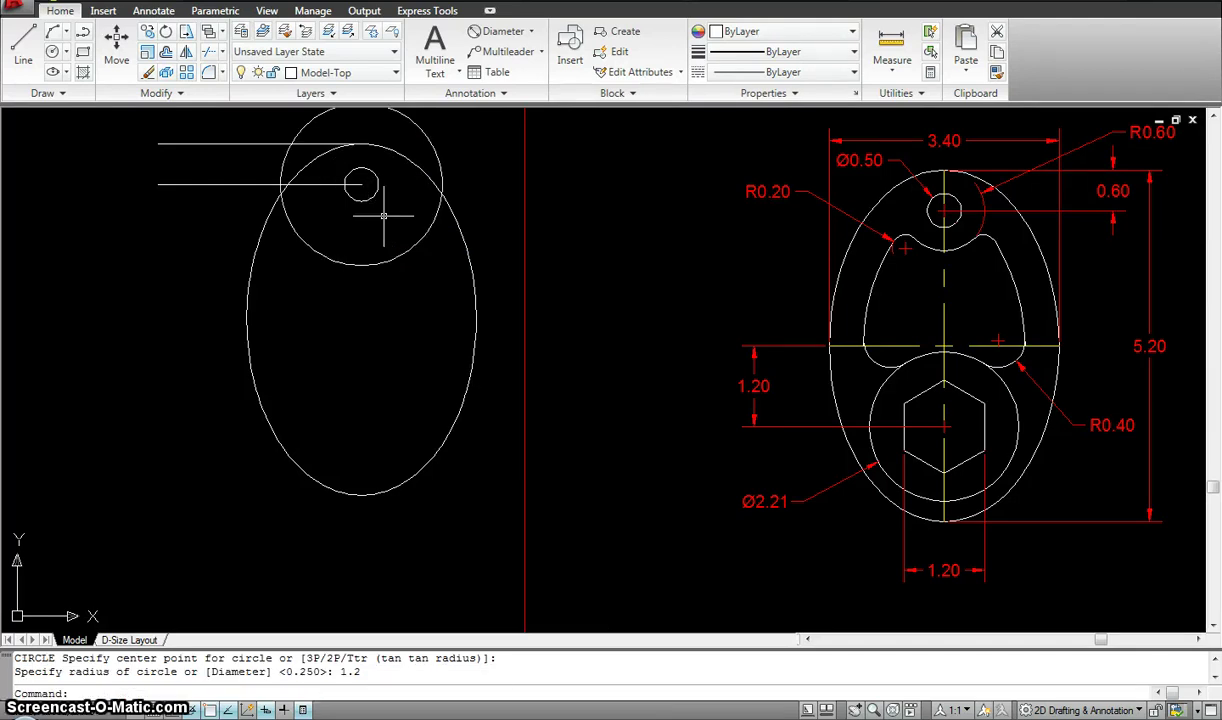
text(e)
key(Return)
click(395, 240)
click(398, 265)
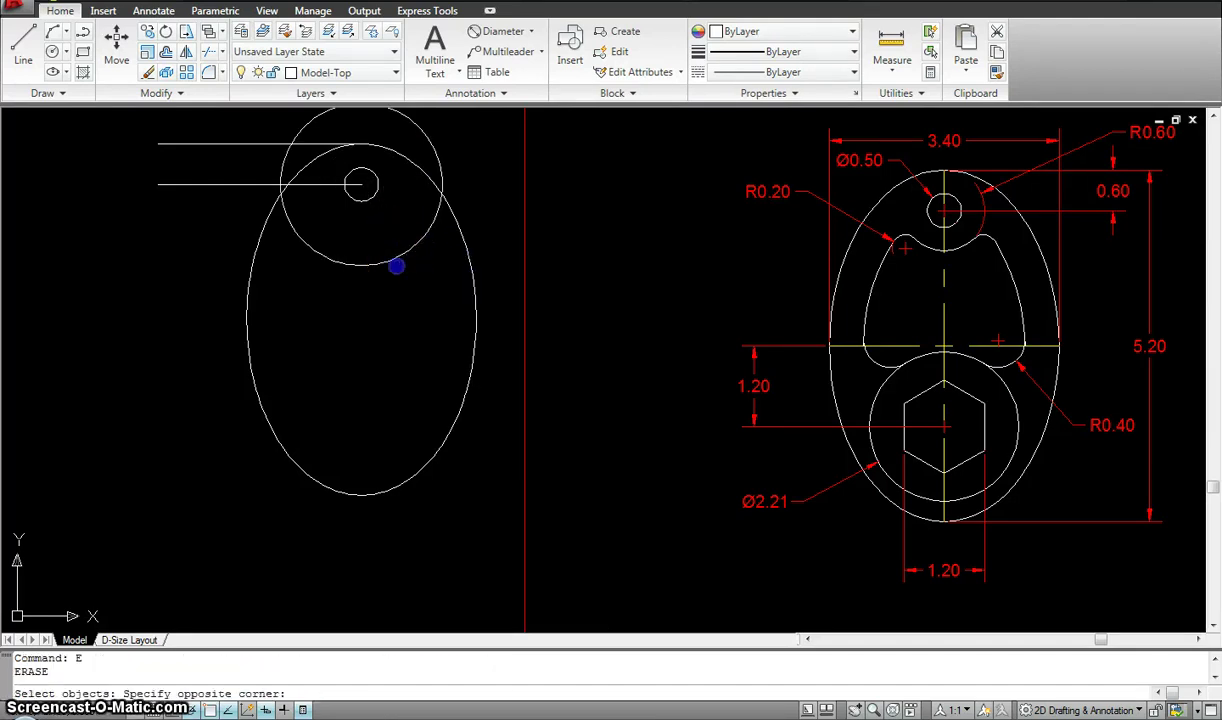
right_click(362, 231)
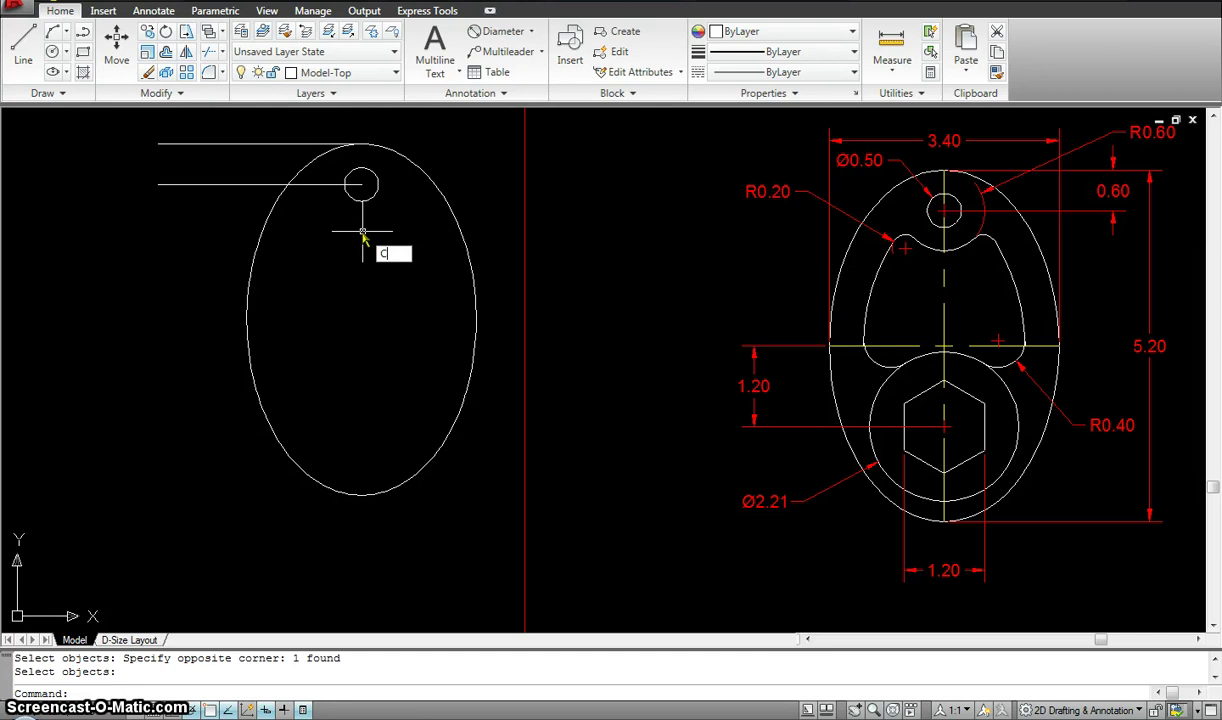
Step: Draw a 1.2-diameter circle concentric with the 0.5 hole
text(c)
key(Return)
click(362, 184)
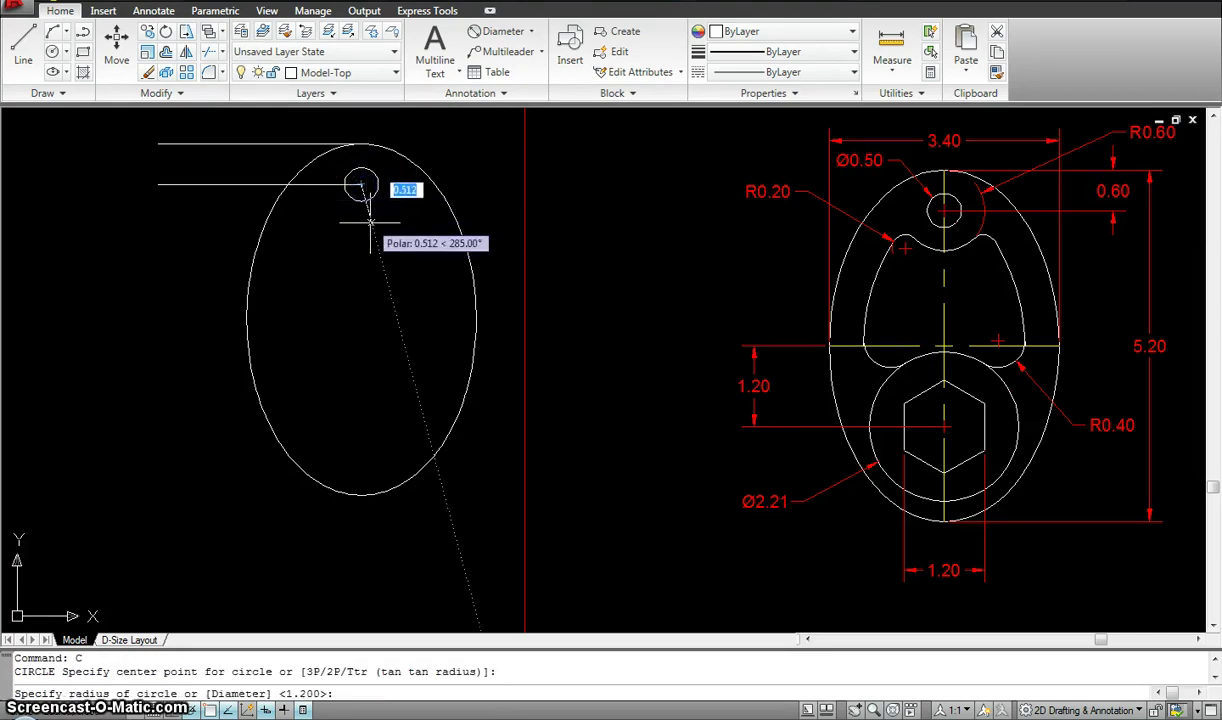
click(372, 230)
text(D)
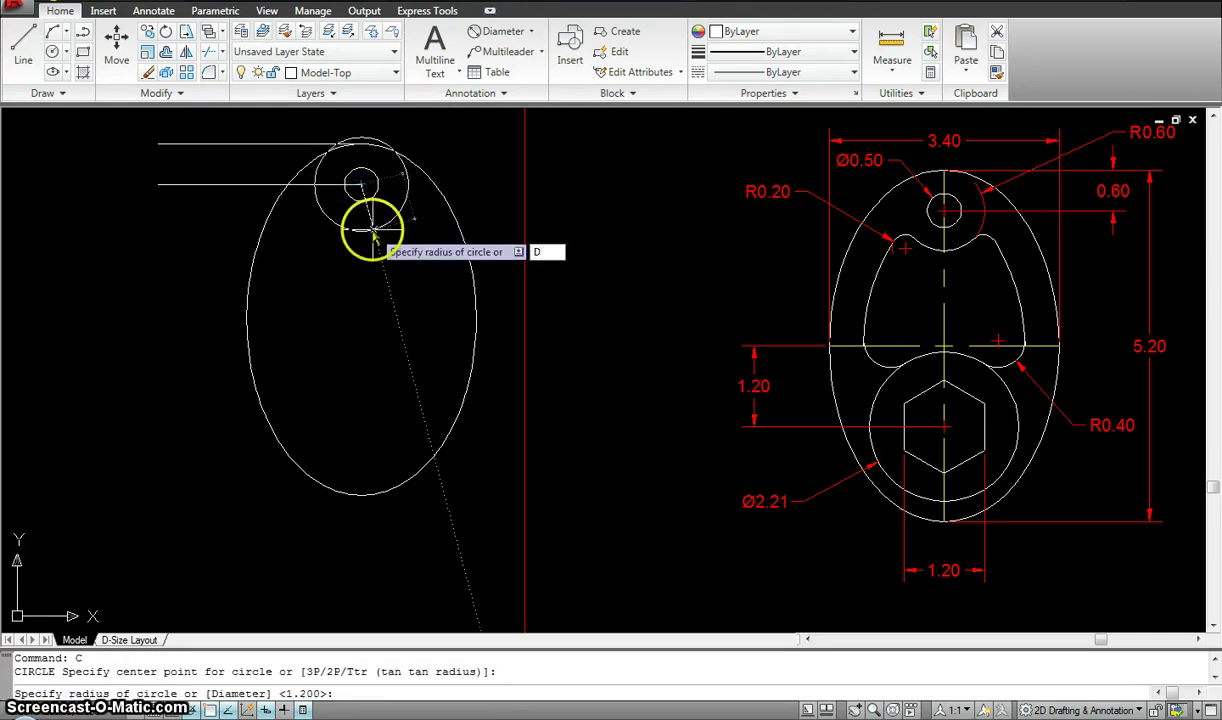
key(Return)
text(1)
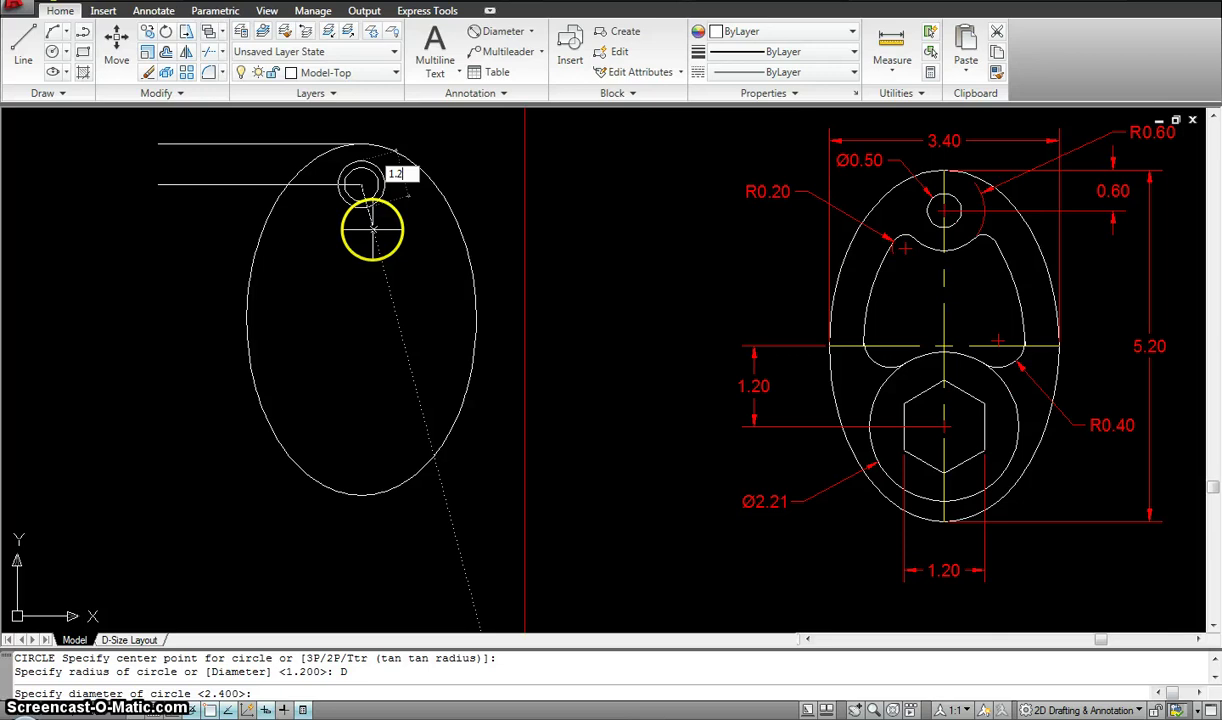
text(.2)
key(Return)
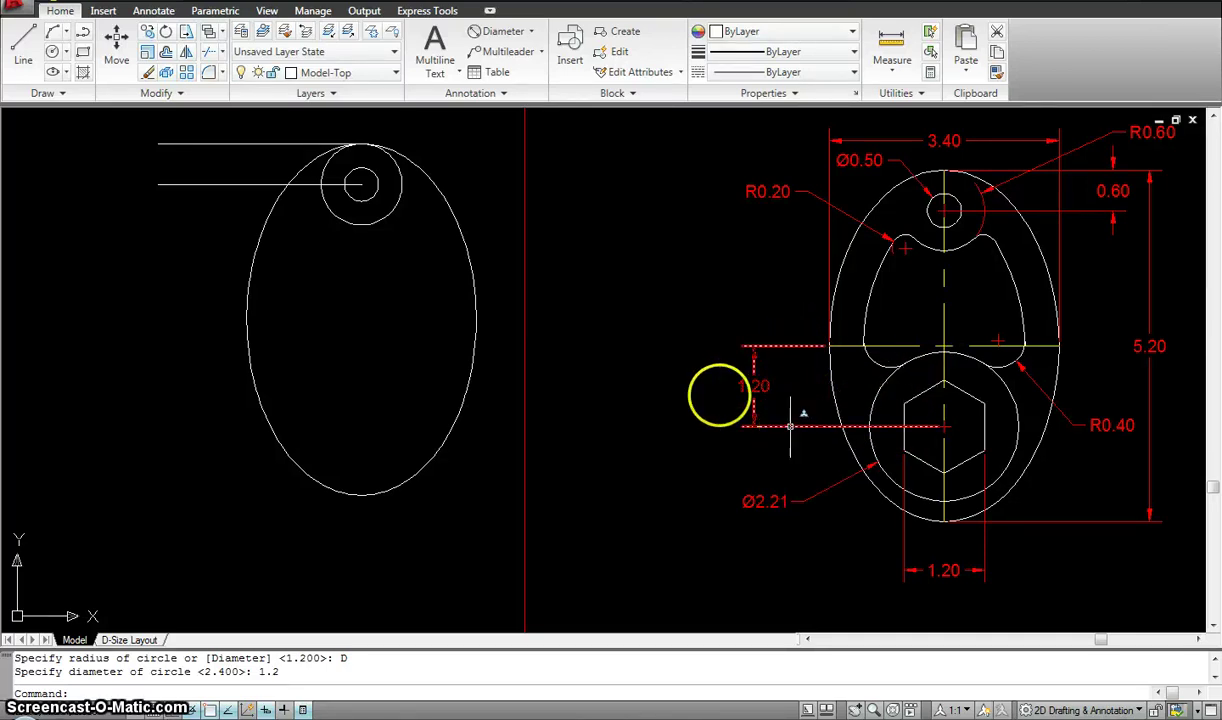
Step: Draw a horizontal line across the ellipse at mid-height from its right edge
key(Escape)
key(Escape)
text(L)
key(Return)
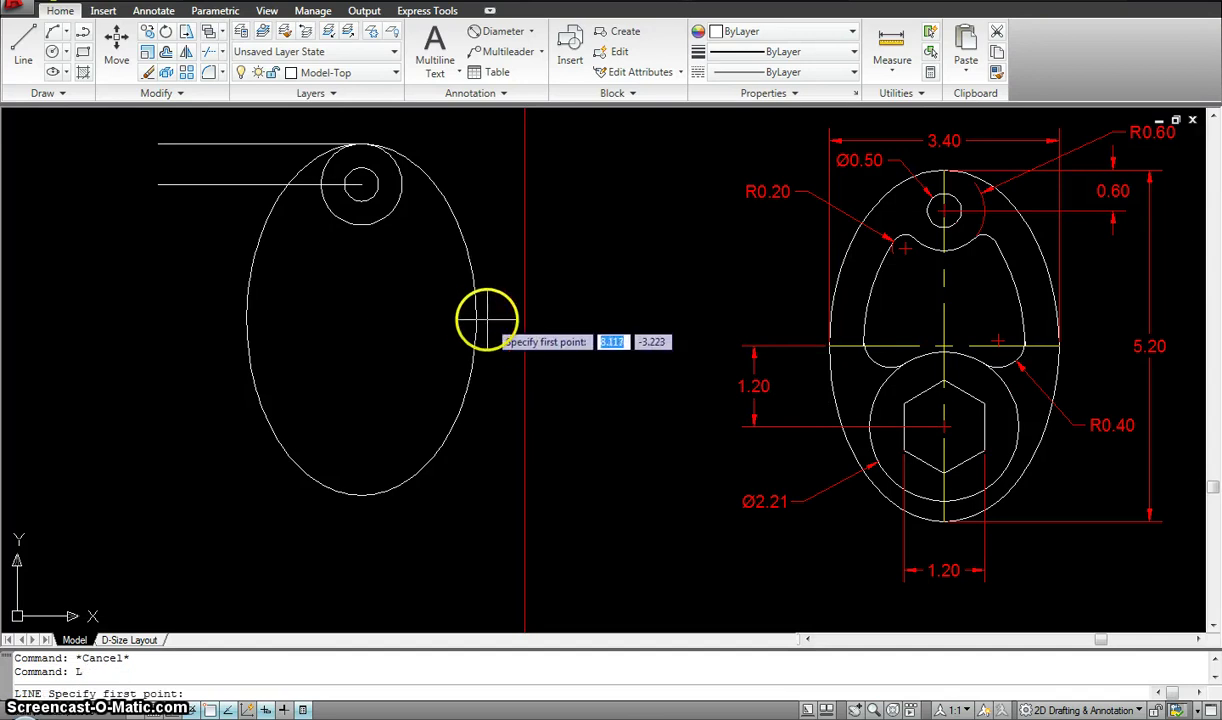
click(476, 318)
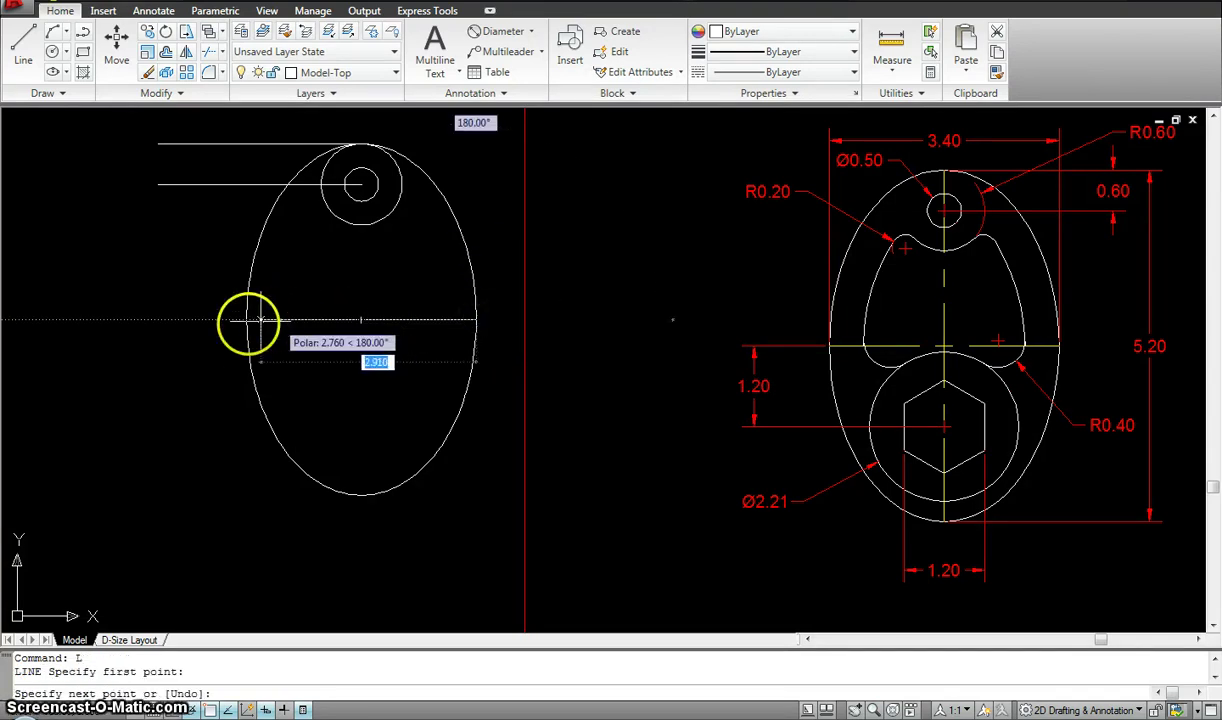
click(205, 320)
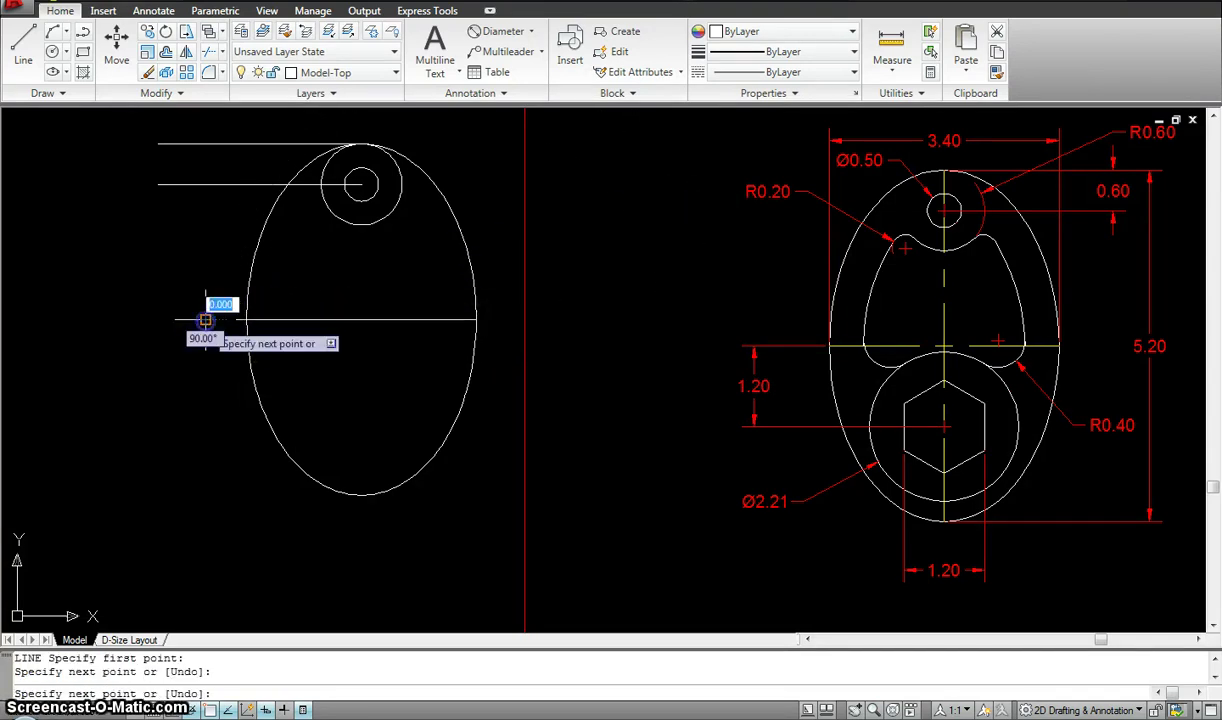
key(Escape)
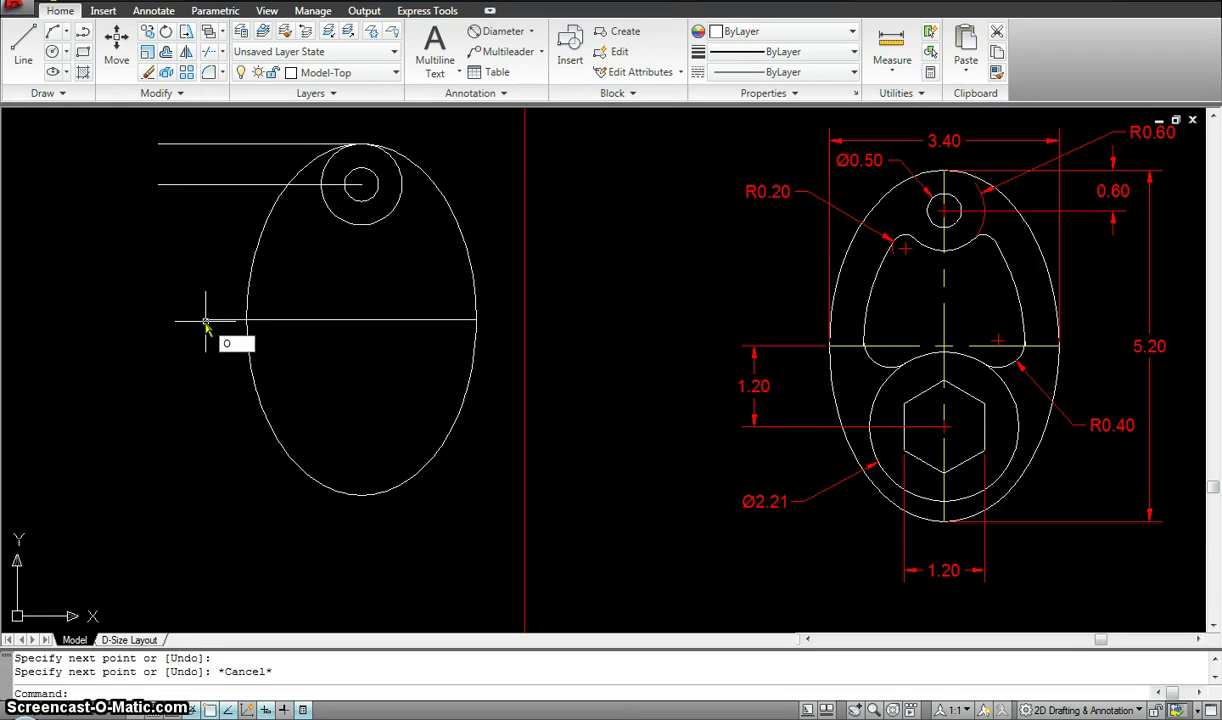
Step: Offset the middle horizontal line 1.2 downward
text(o)
key(Return)
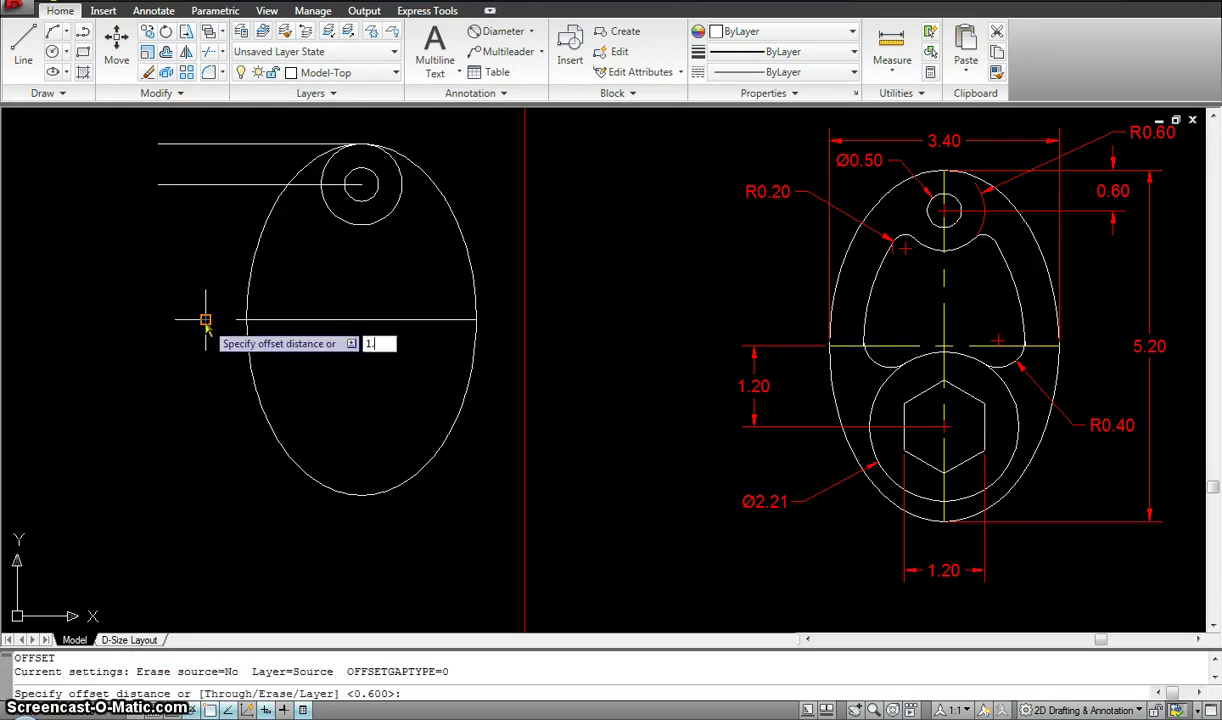
key(Return)
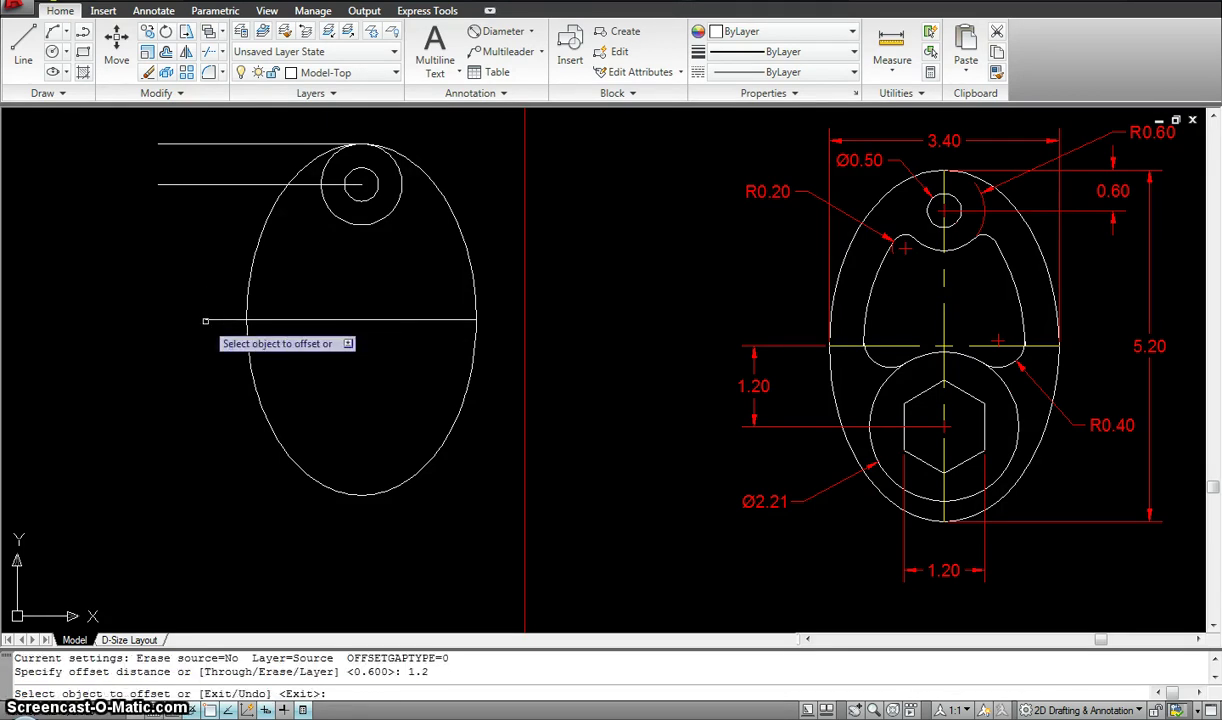
click(213, 320)
click(215, 388)
key(Escape)
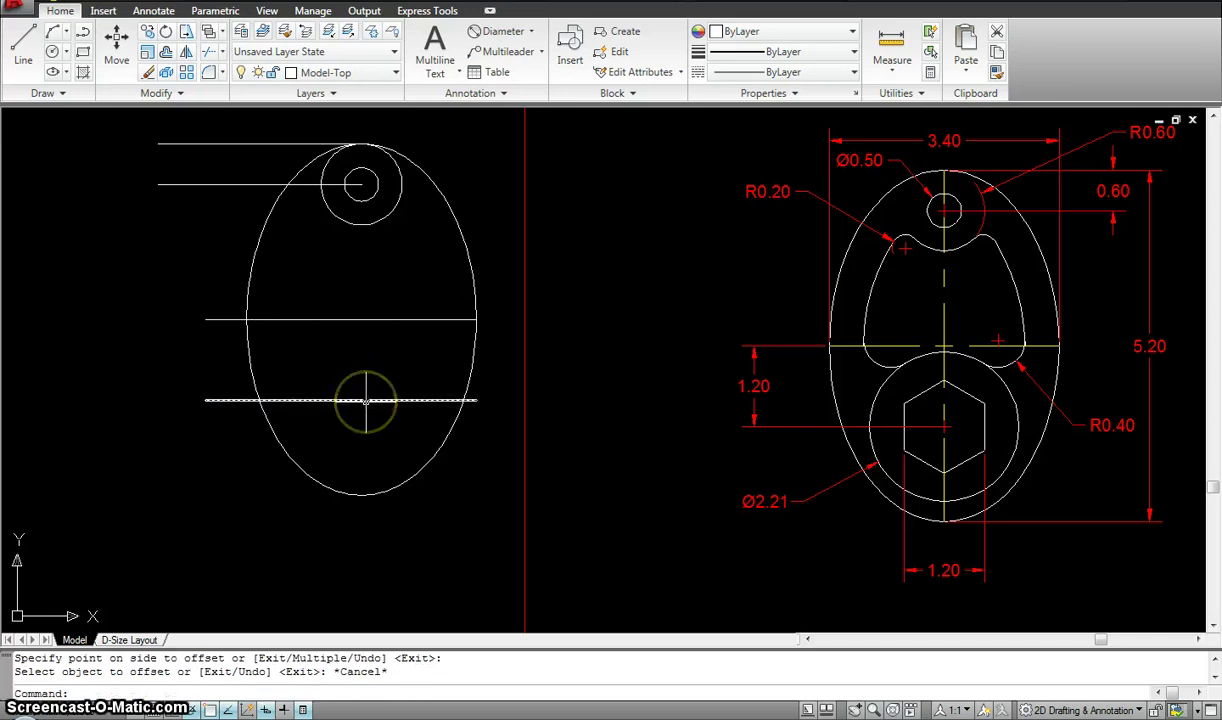
Step: Draw a vertical centreline from the ellipse's top to its bottom
text(L)
key(Return)
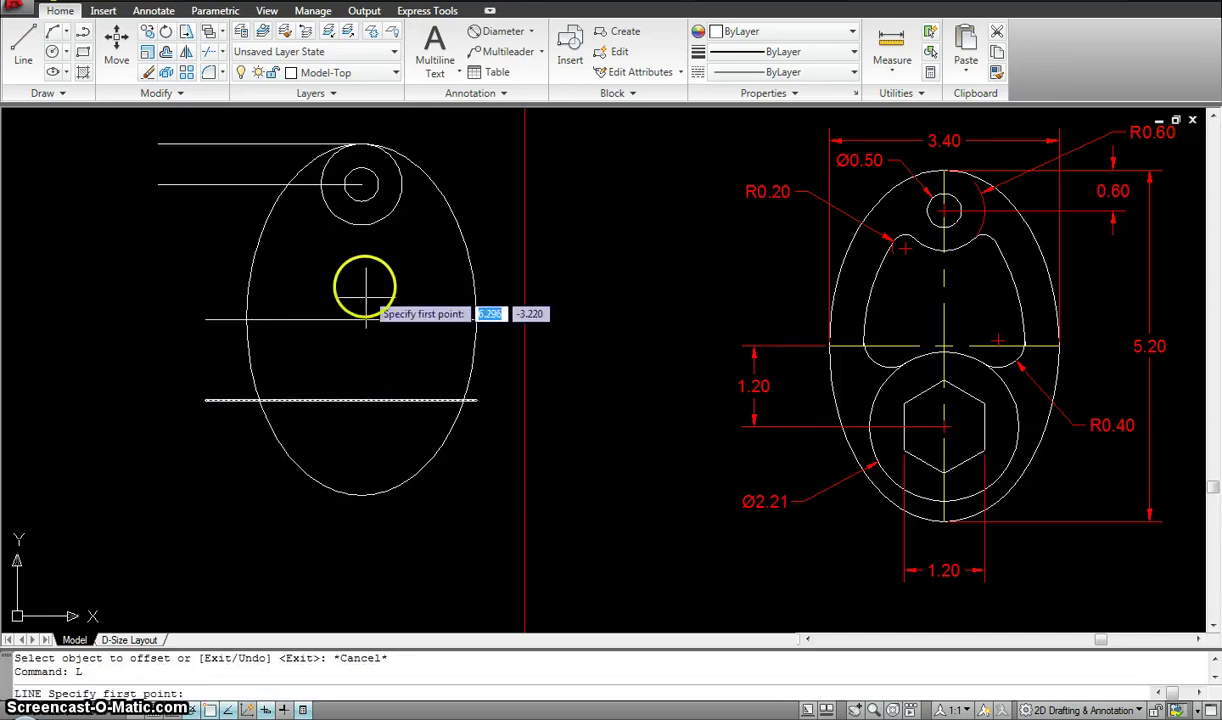
click(361, 143)
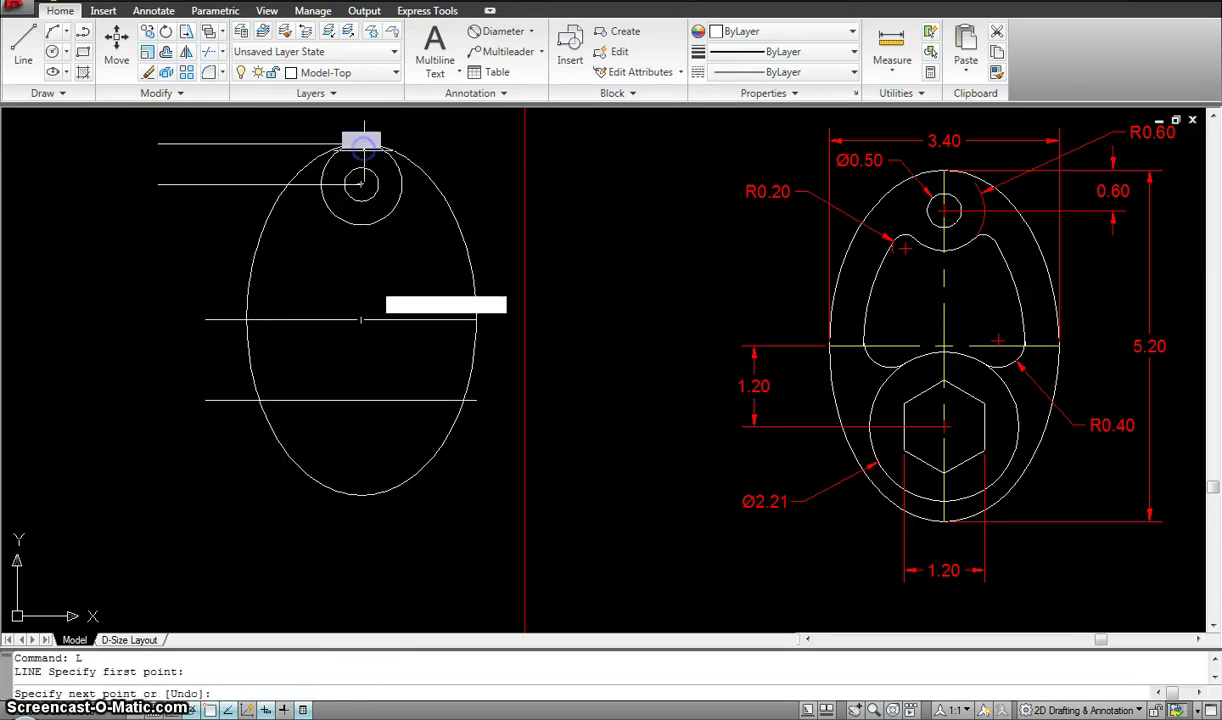
click(357, 495)
key(Escape)
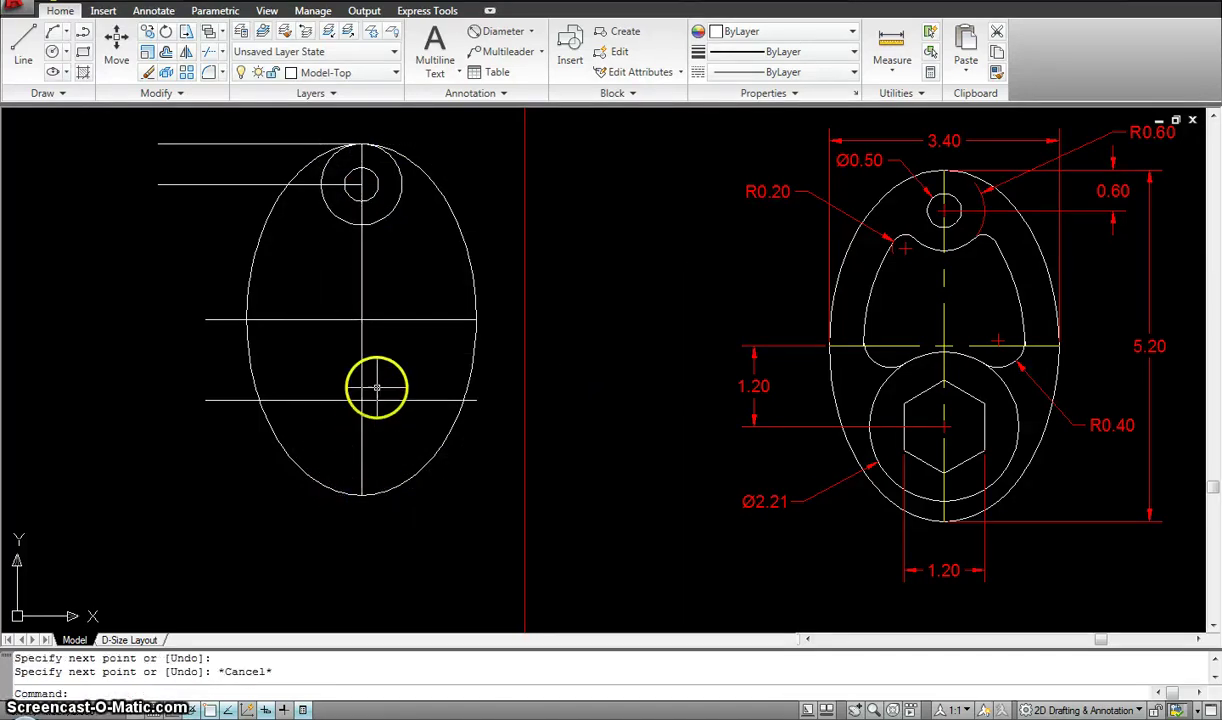
click(251, 320)
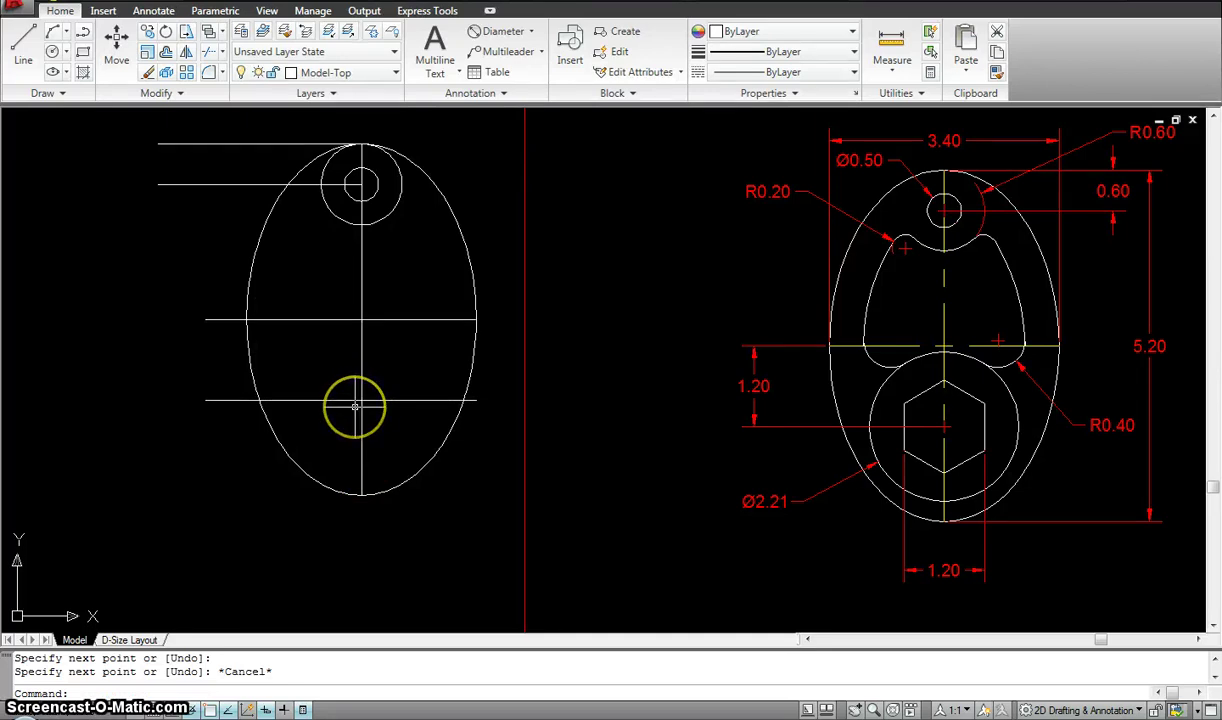
Step: Draw a 2.21-diameter circle at the centreline and lower horizontal line intersection
text(c)
key(Return)
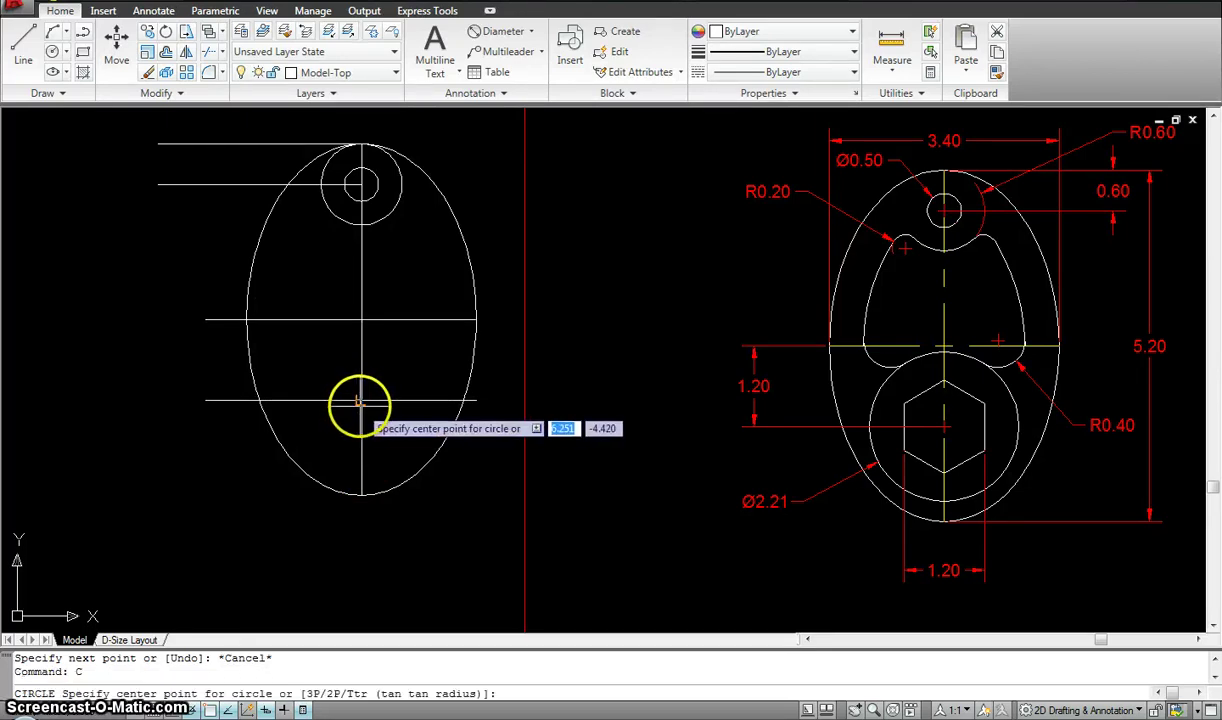
click(361, 400)
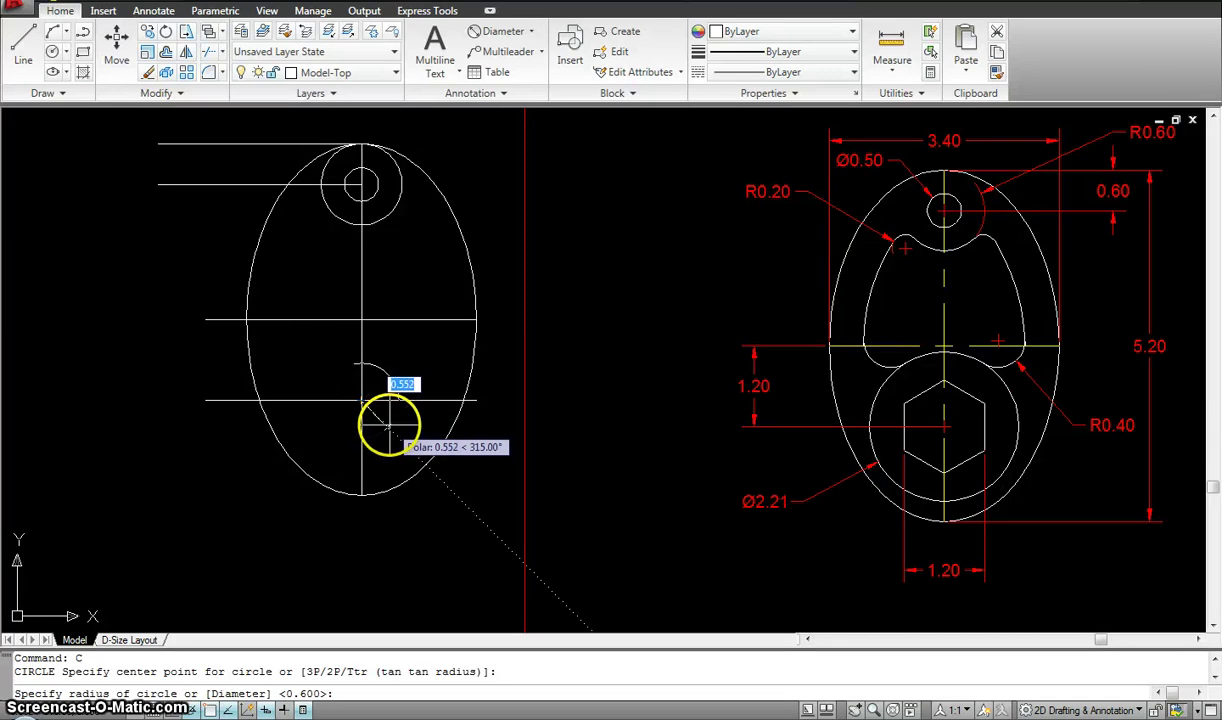
text(D)
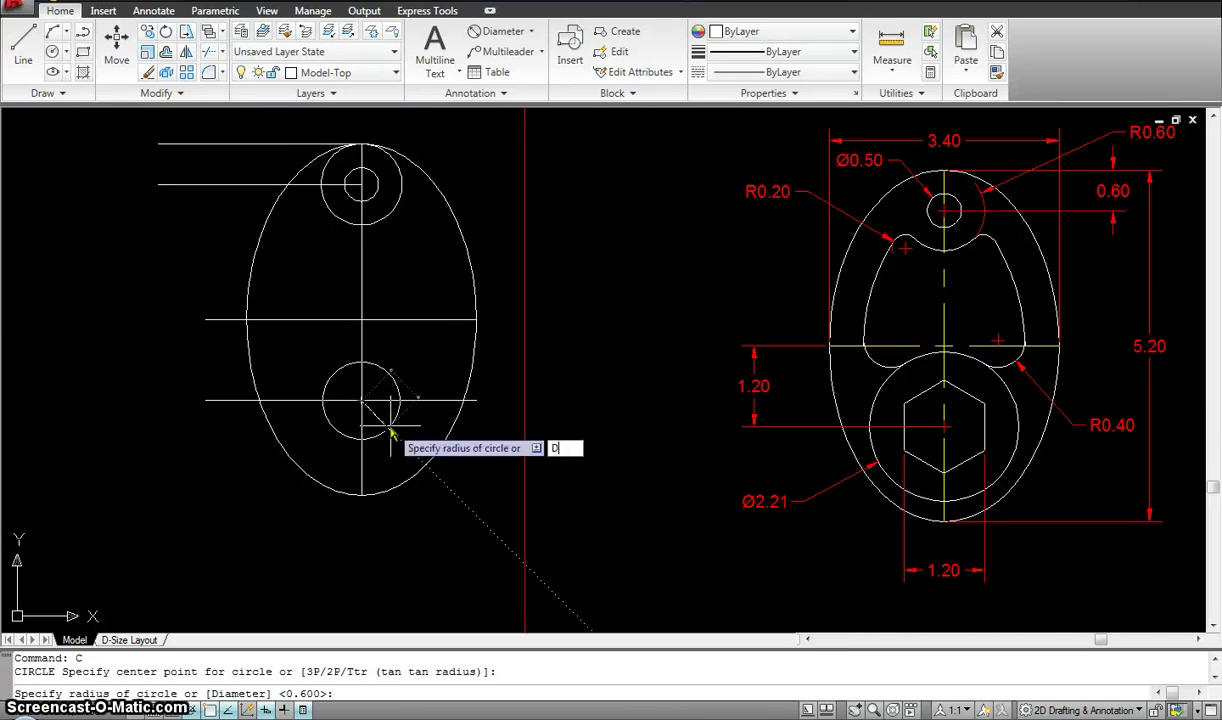
key(Return)
text(2.21)
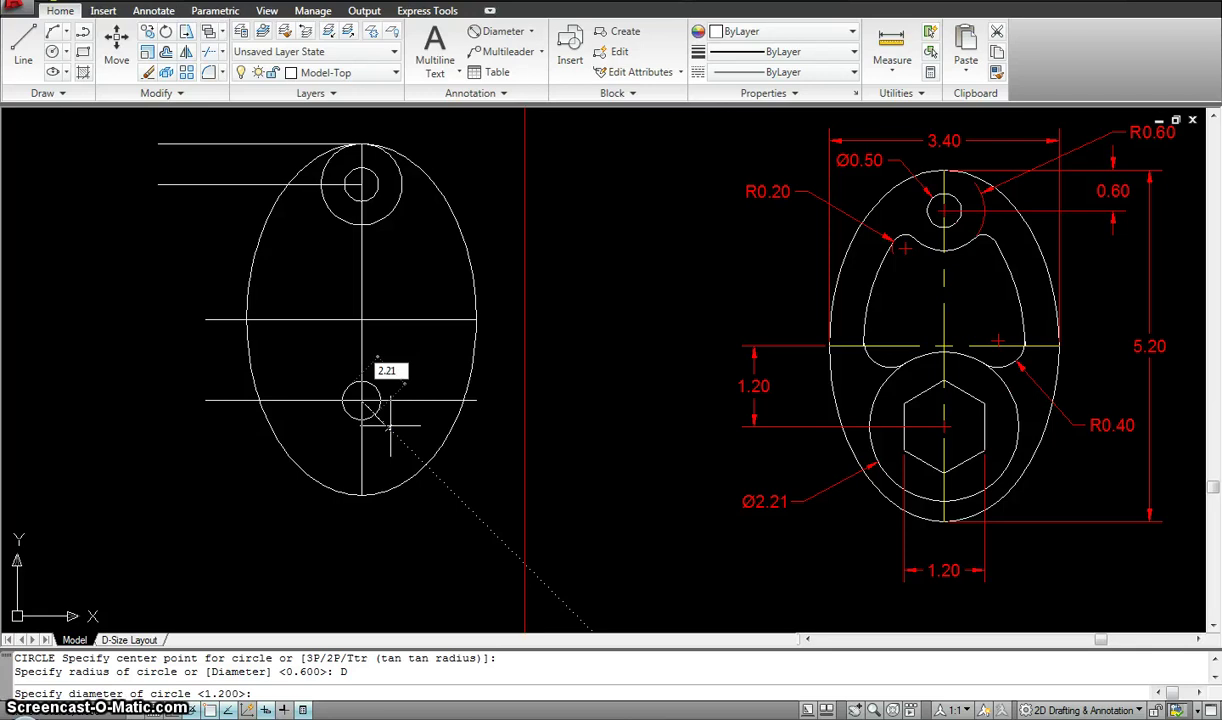
key(Return)
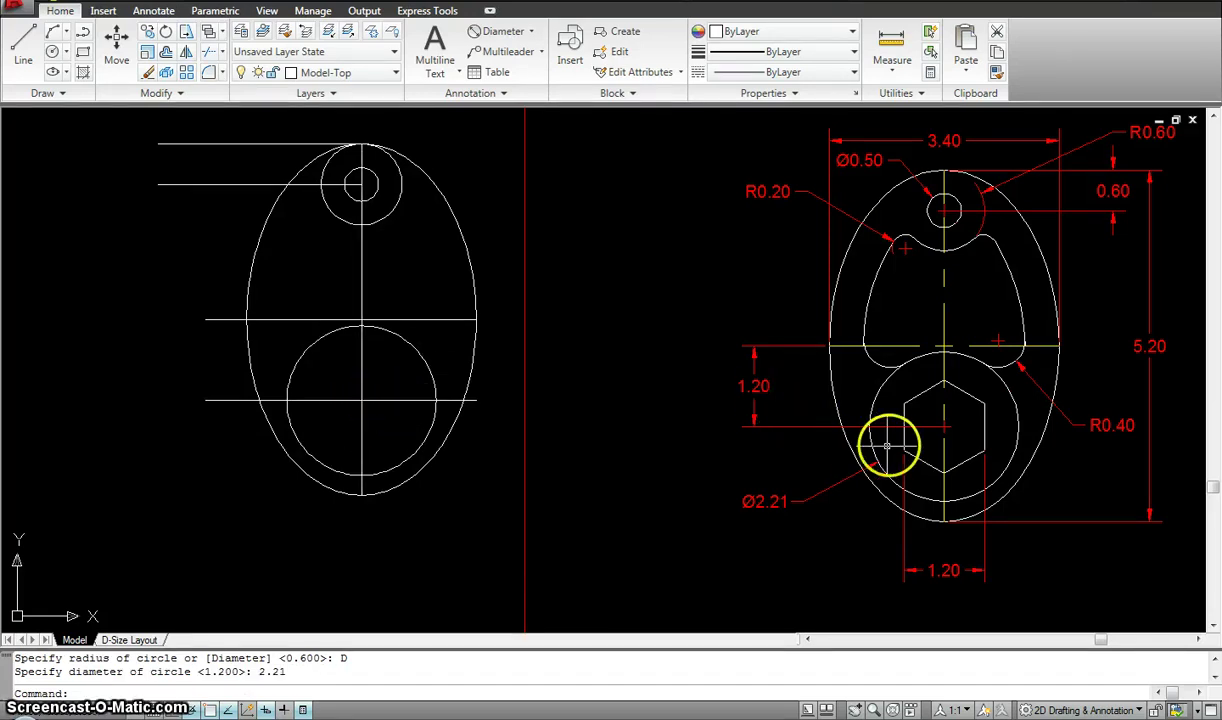
mouse_move(905, 437)
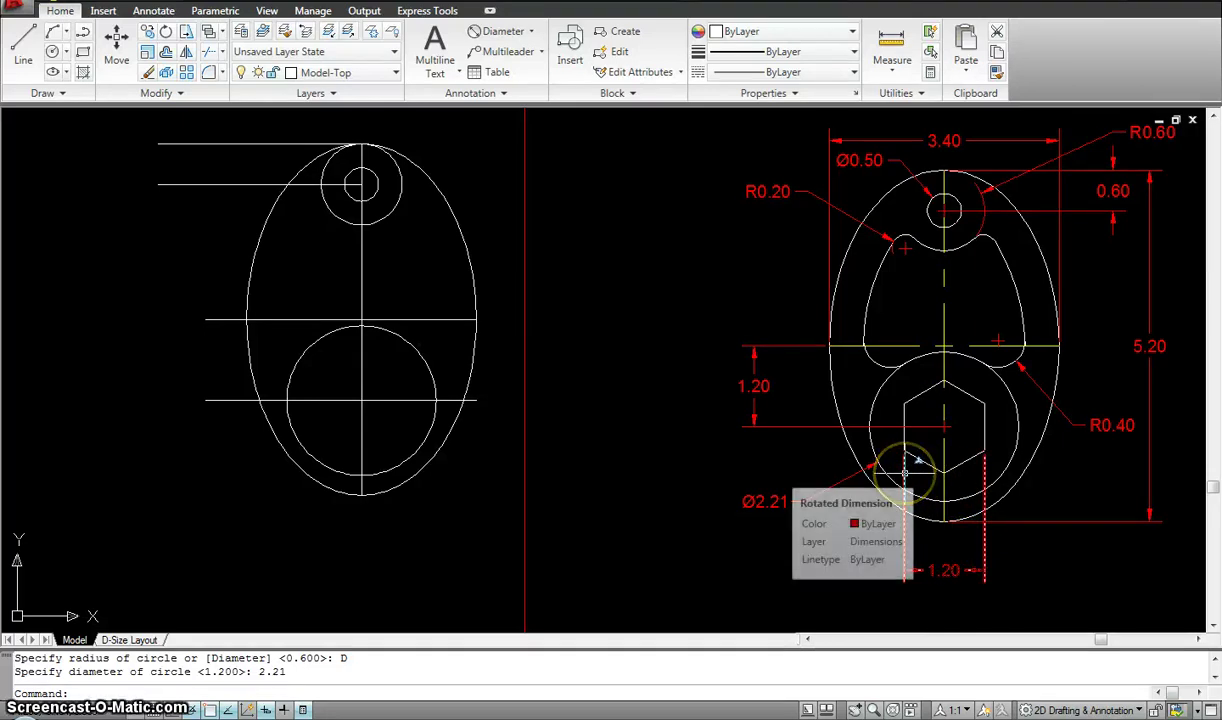
Step: Offset the vertical centreline 0.6 to both the left and the right
key(Escape)
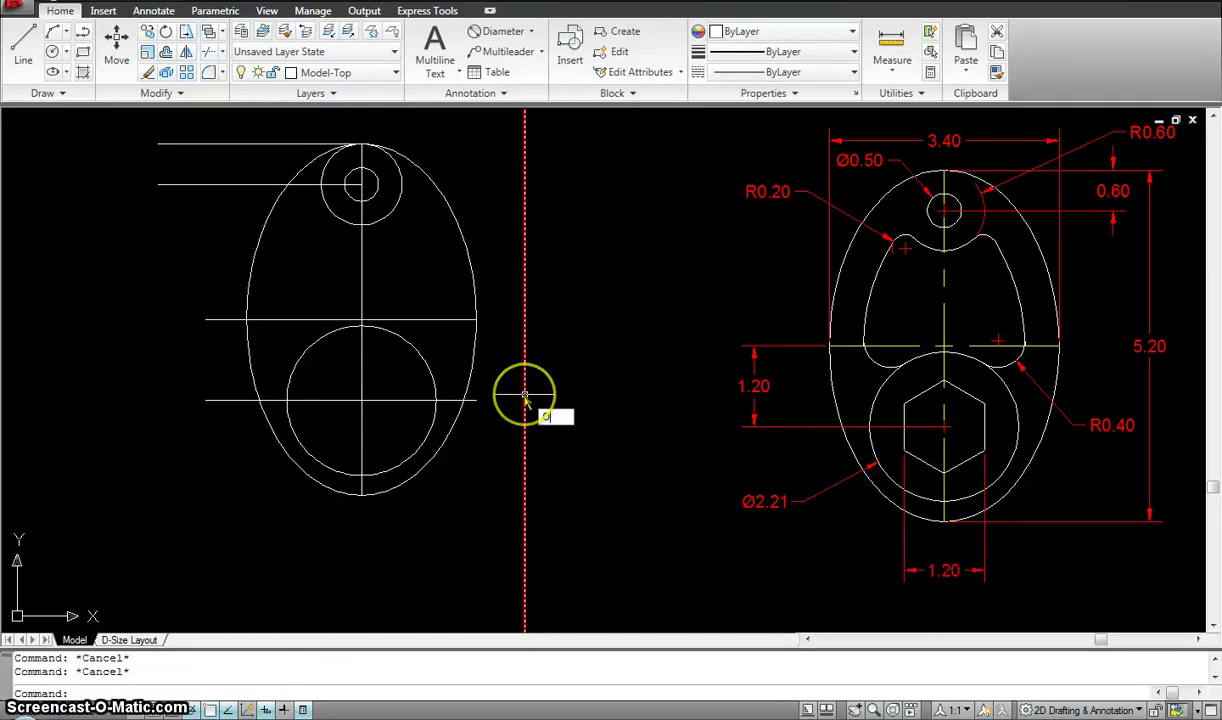
text(o)
key(Return)
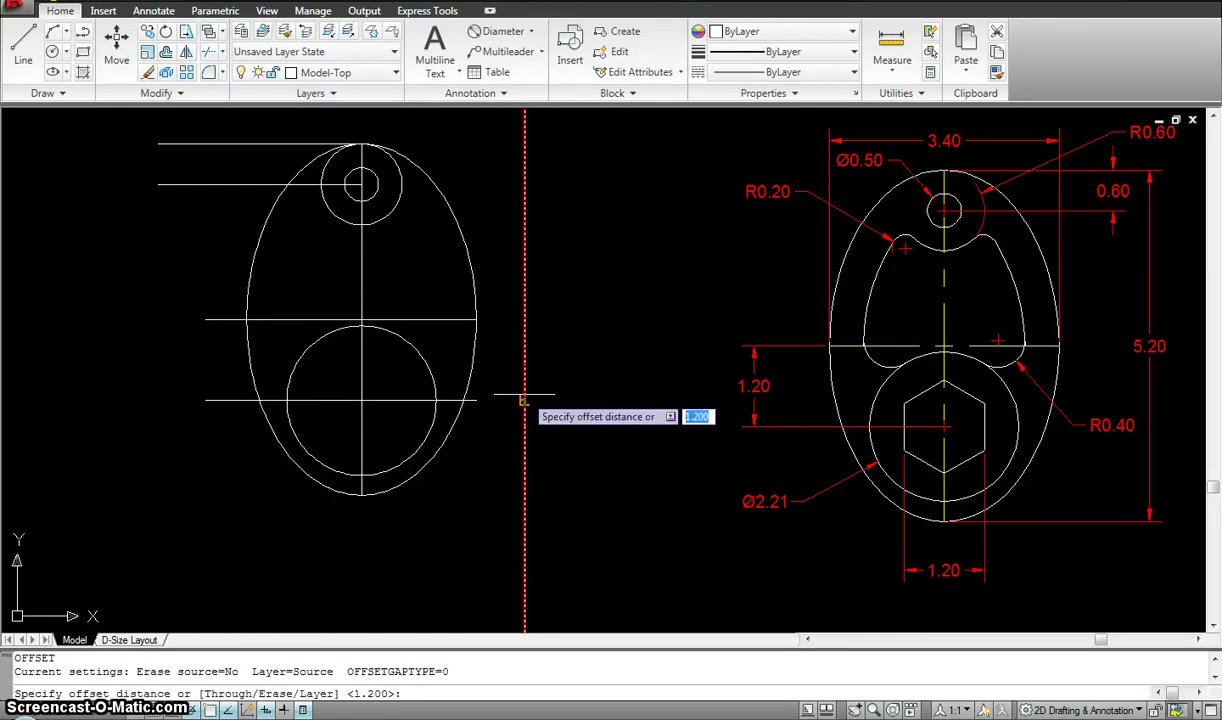
text(.6)
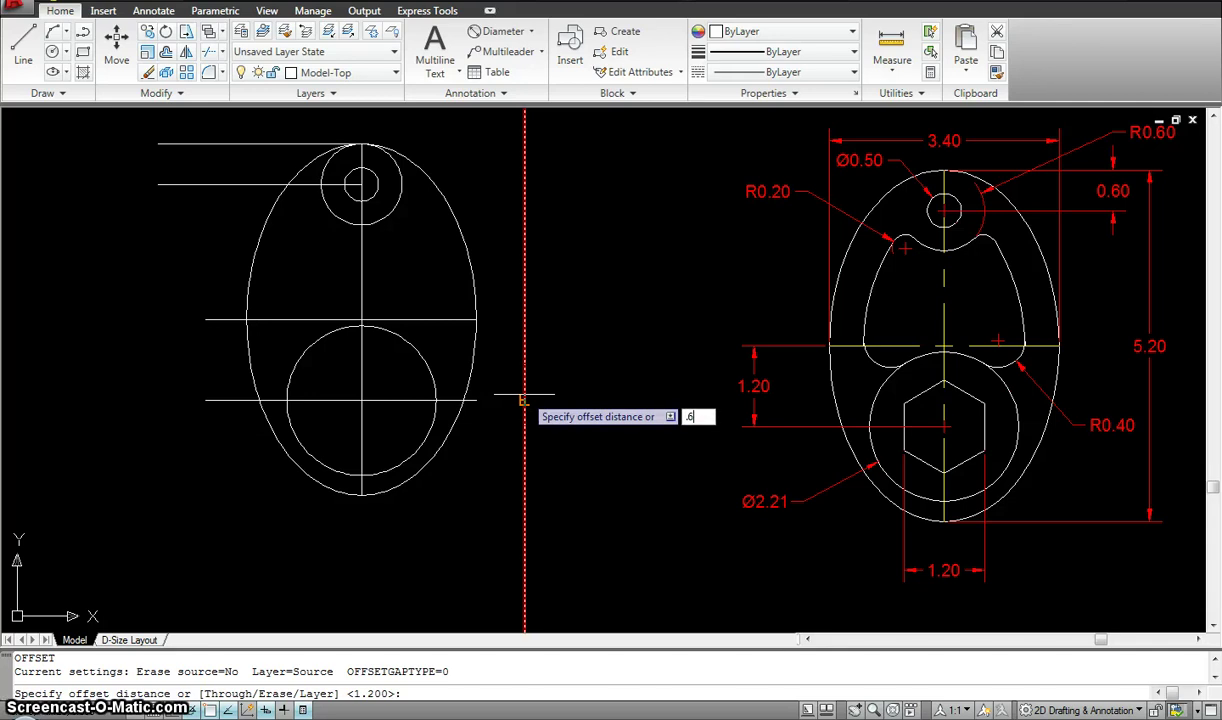
key(Return)
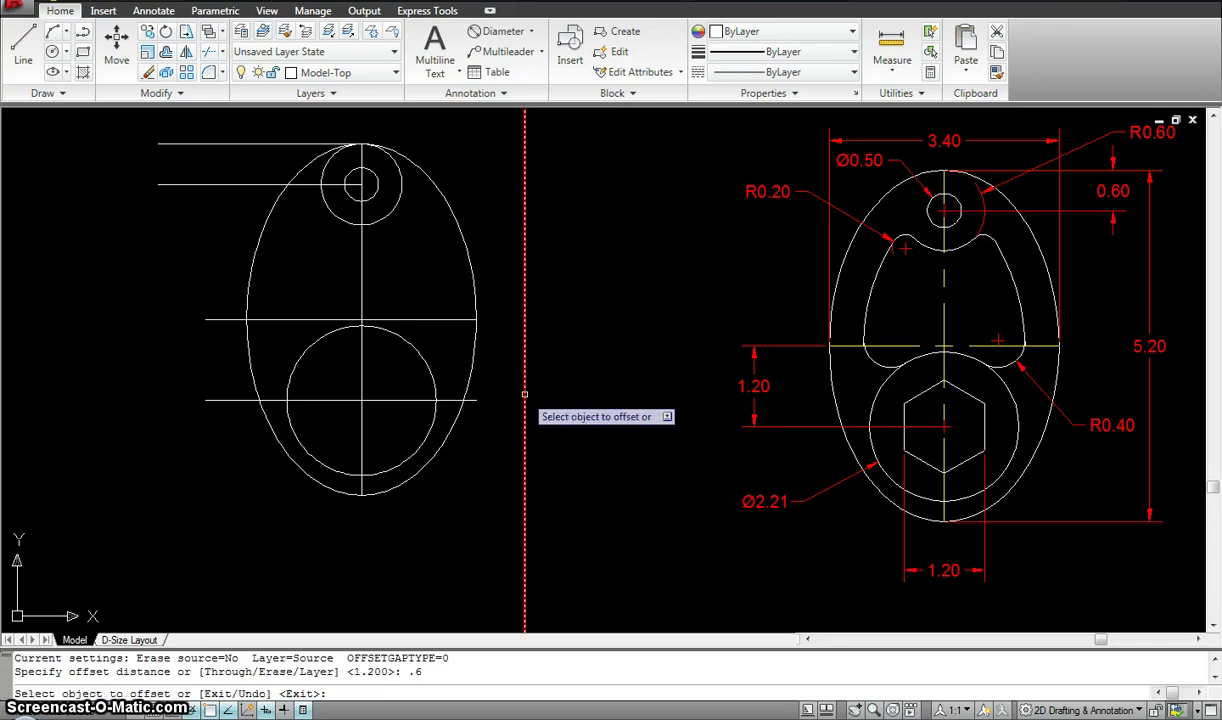
click(362, 423)
click(325, 423)
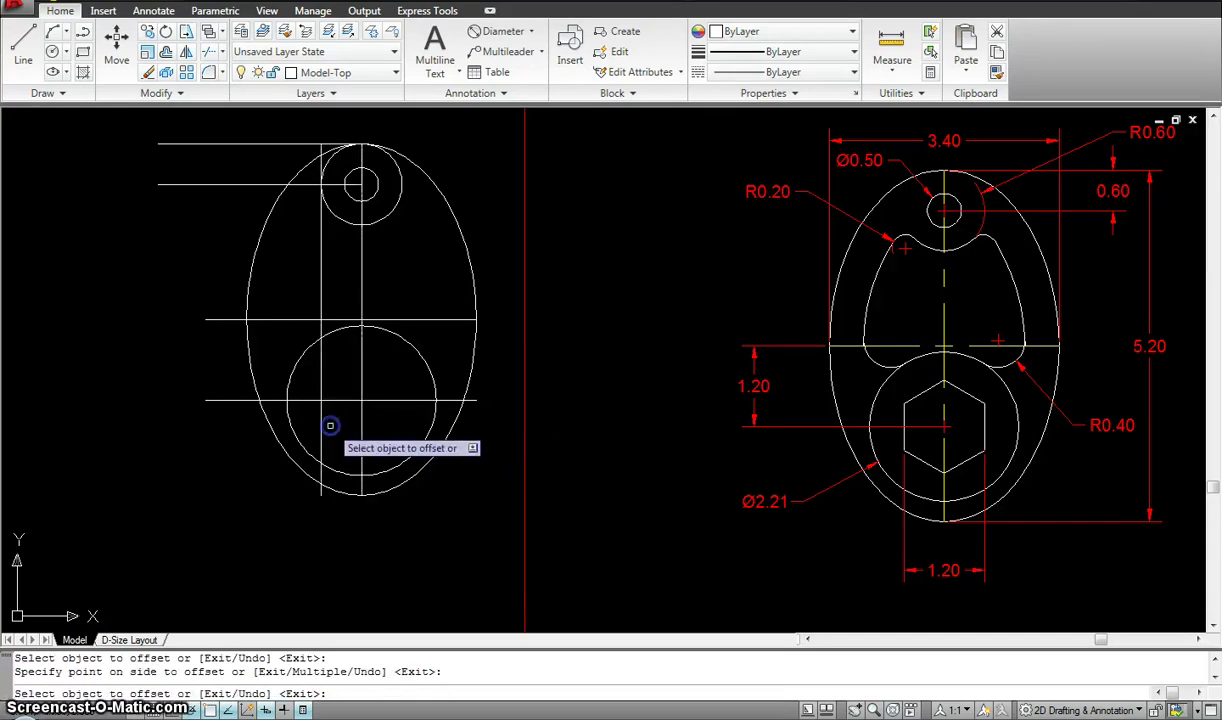
click(363, 426)
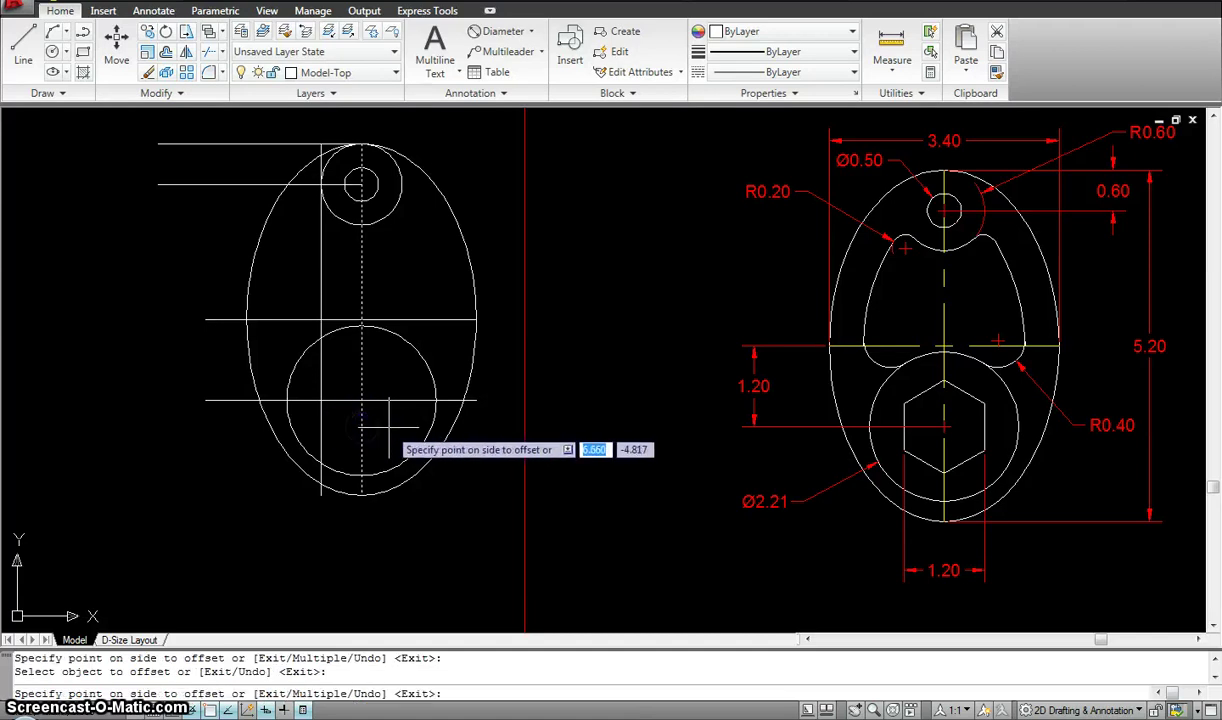
click(390, 428)
key(Escape)
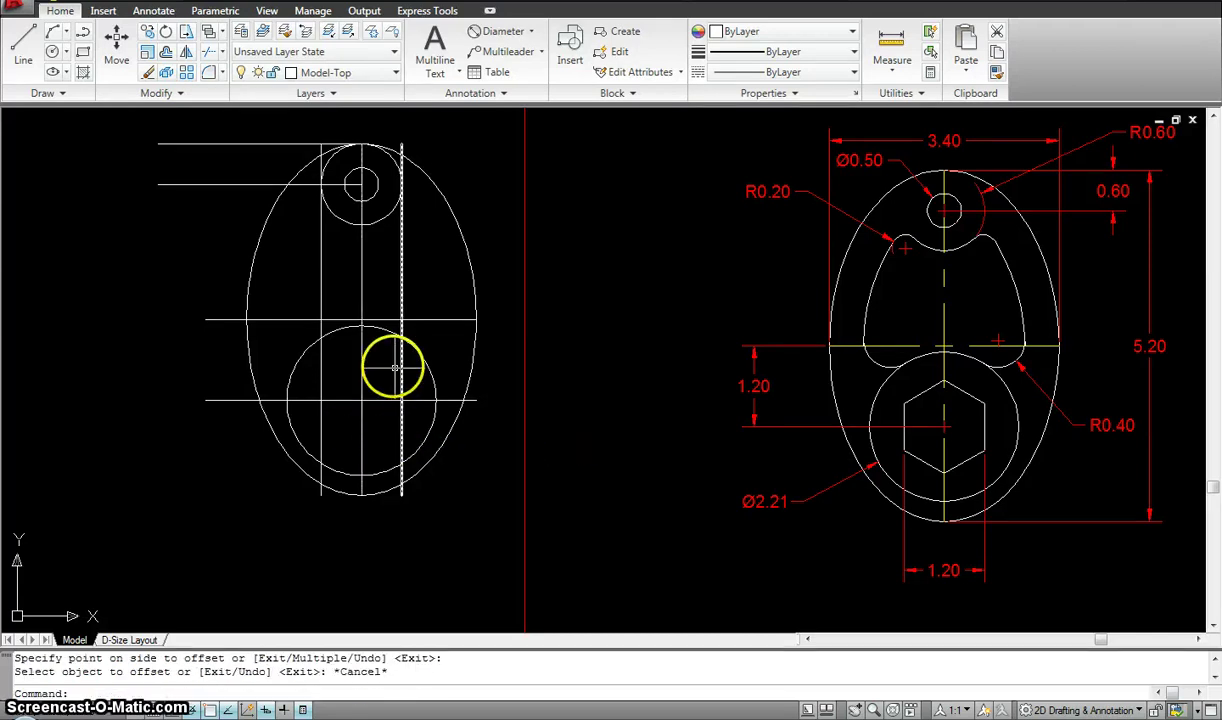
Step: Draw a six-sided polygon circumscribed about a 0.6-radius circle, centred on the 2.21 circle's centre
click(341, 404)
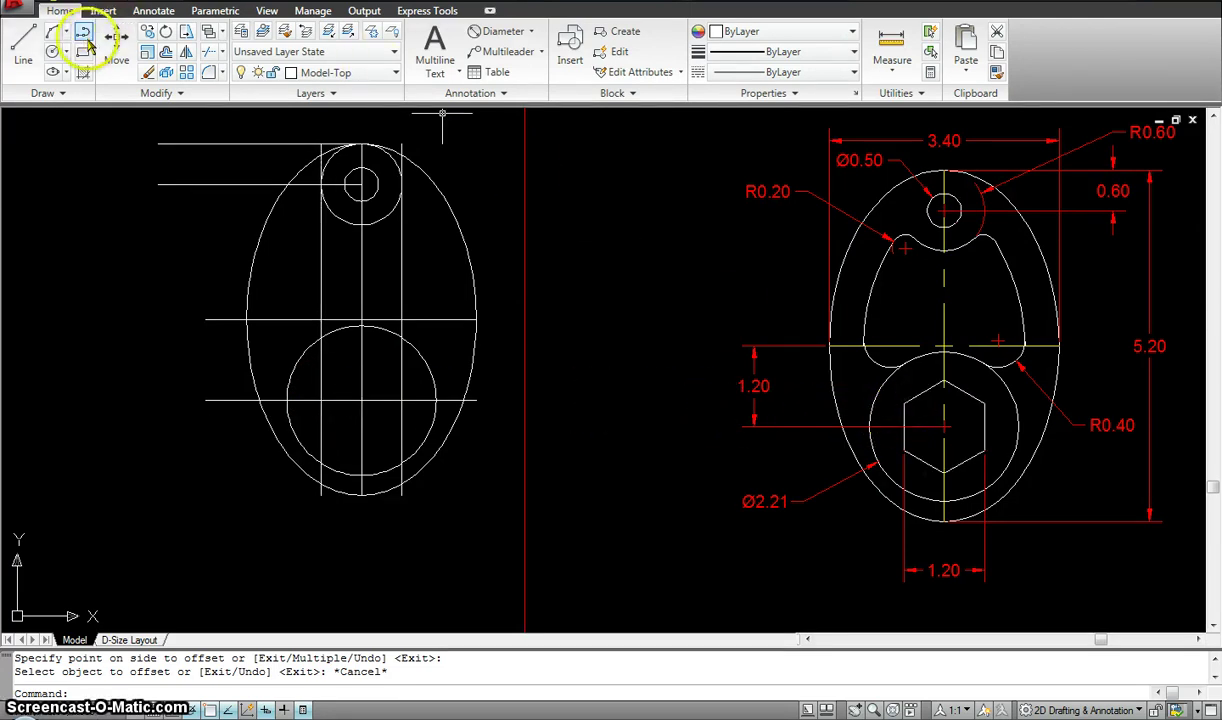
click(60, 94)
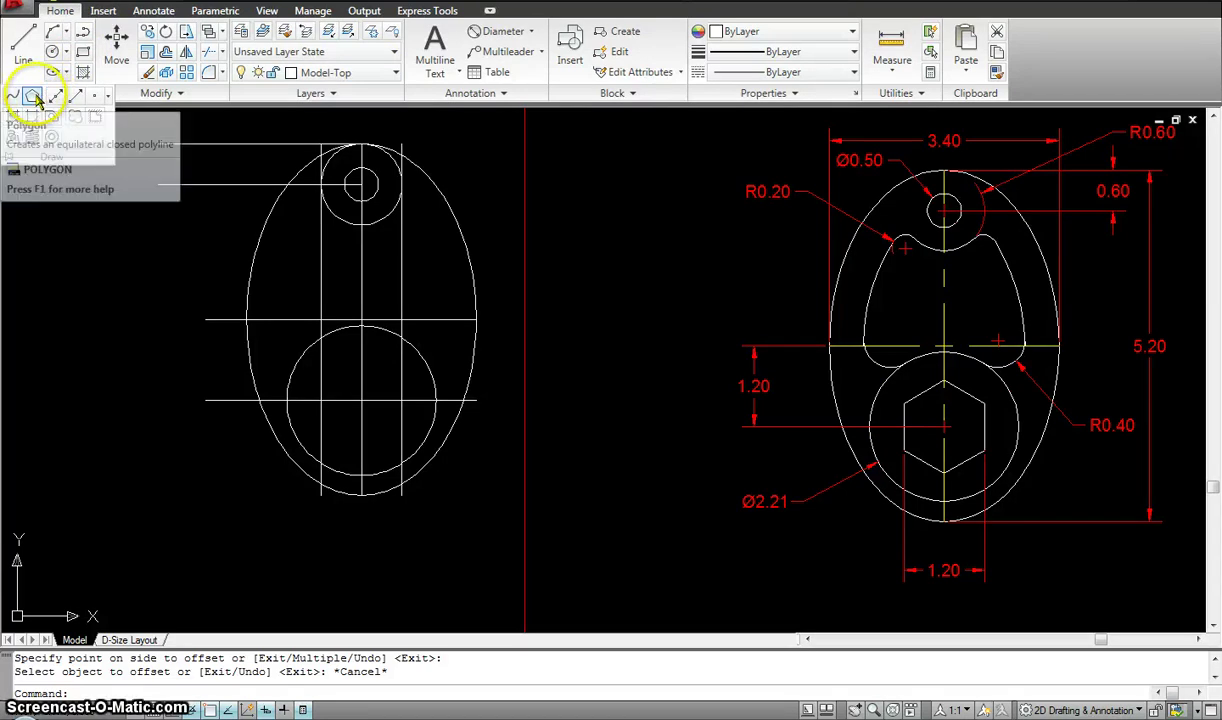
click(32, 95)
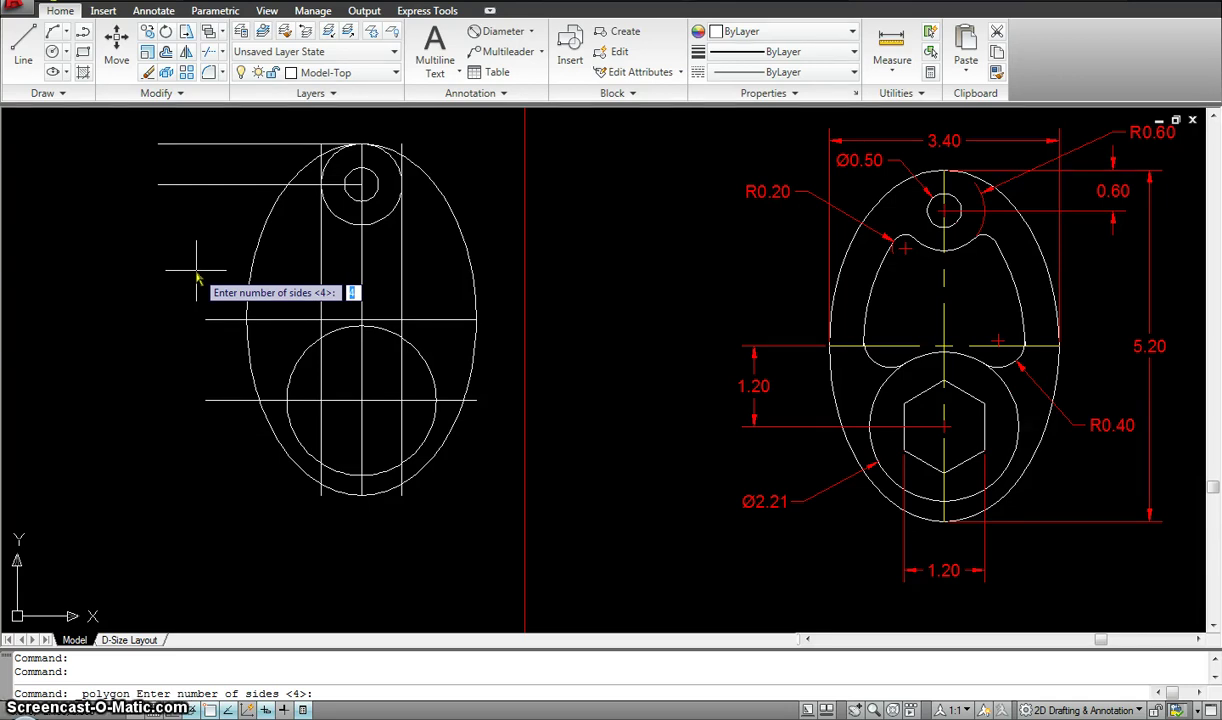
key(Return)
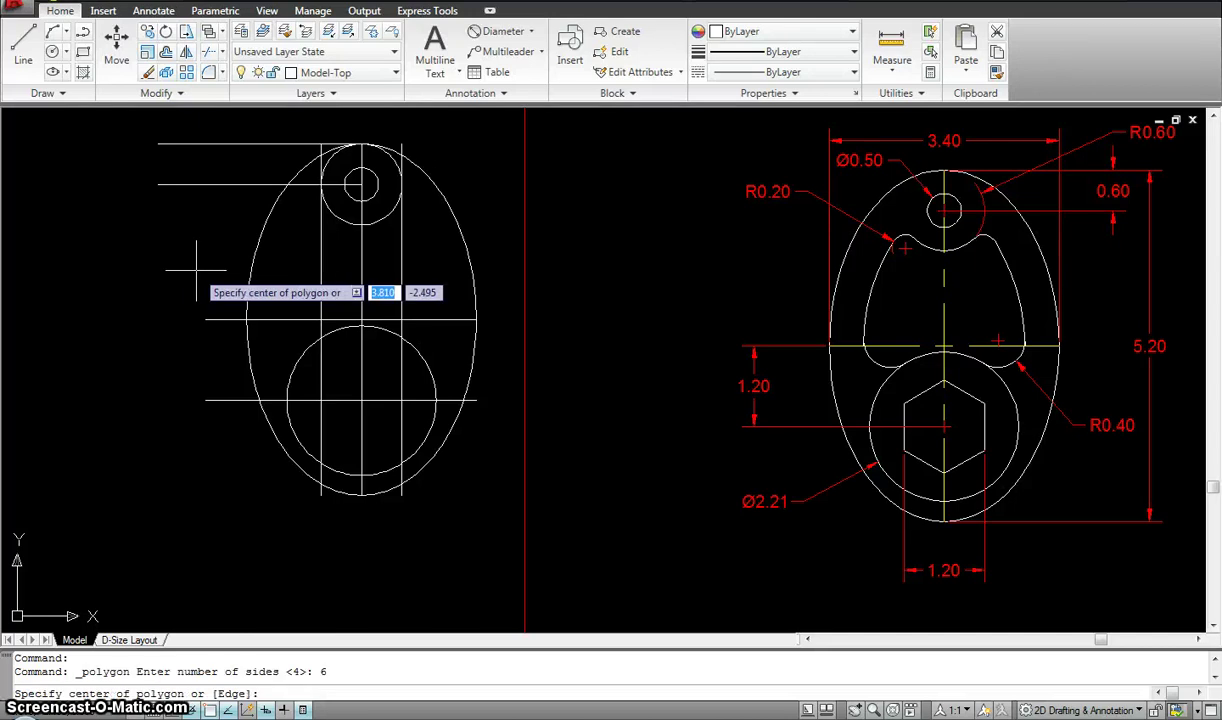
click(361, 400)
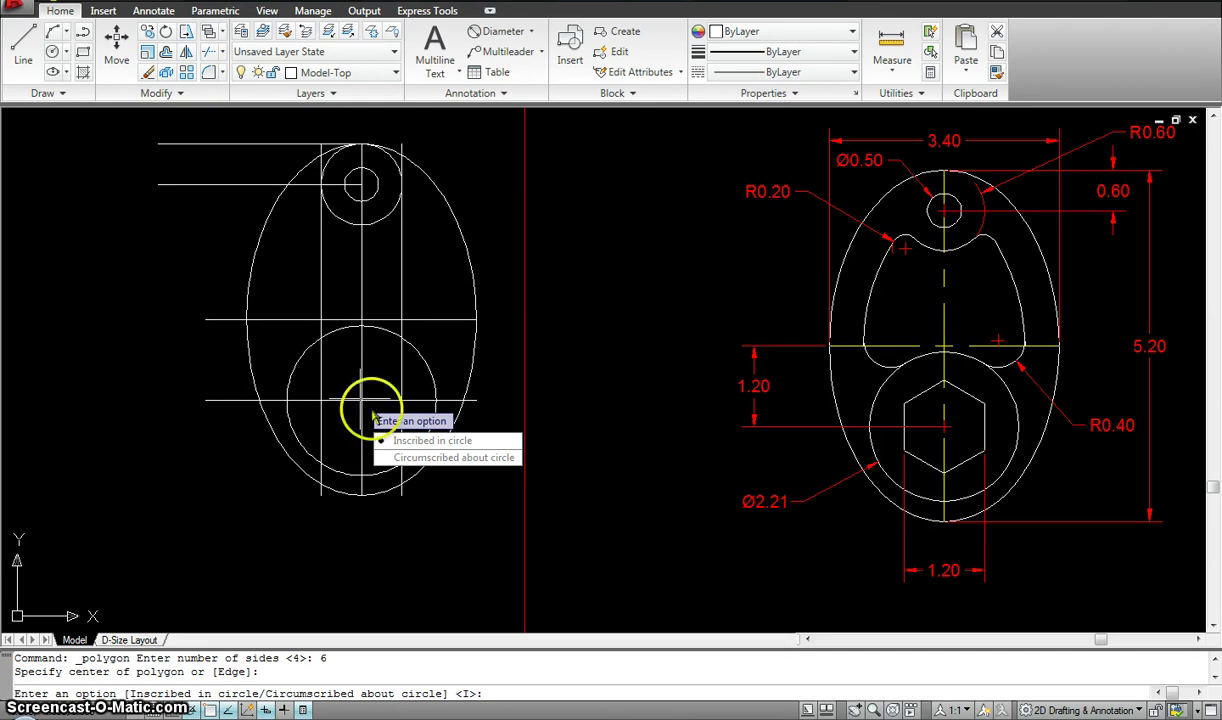
click(403, 460)
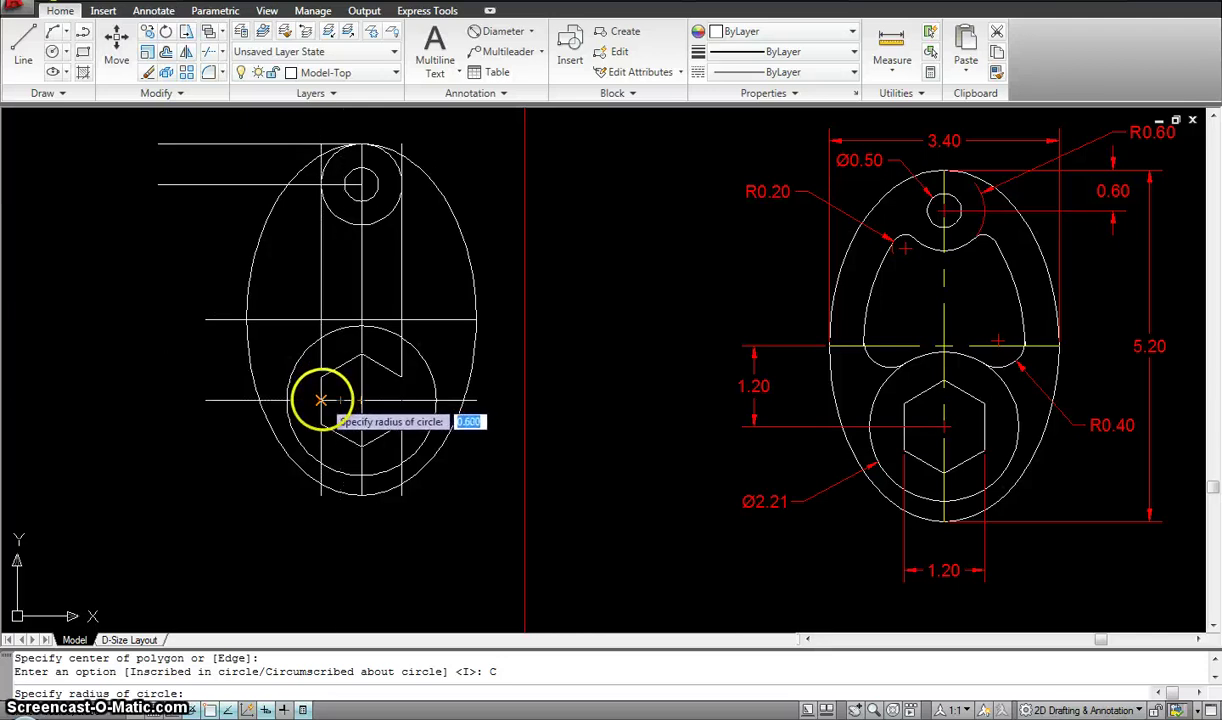
click(321, 400)
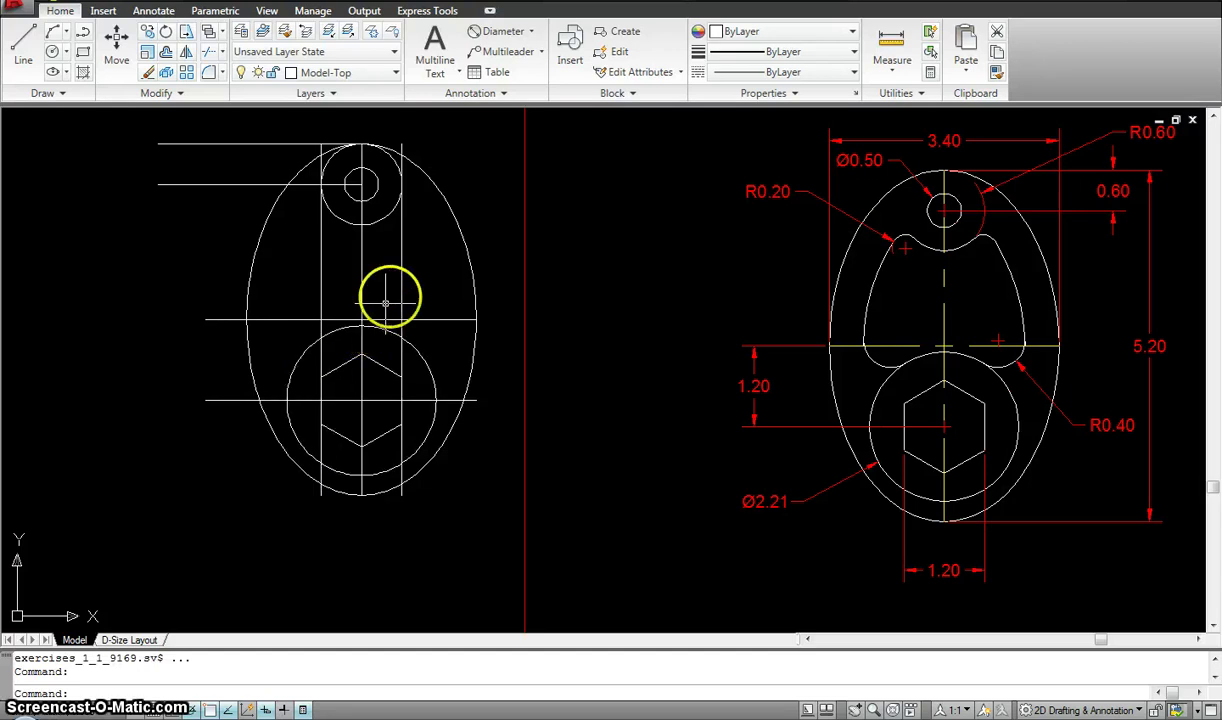
Step: Erase the two extra vertical offset lines on the right and left of the hexagon
click(417, 275)
click(396, 269)
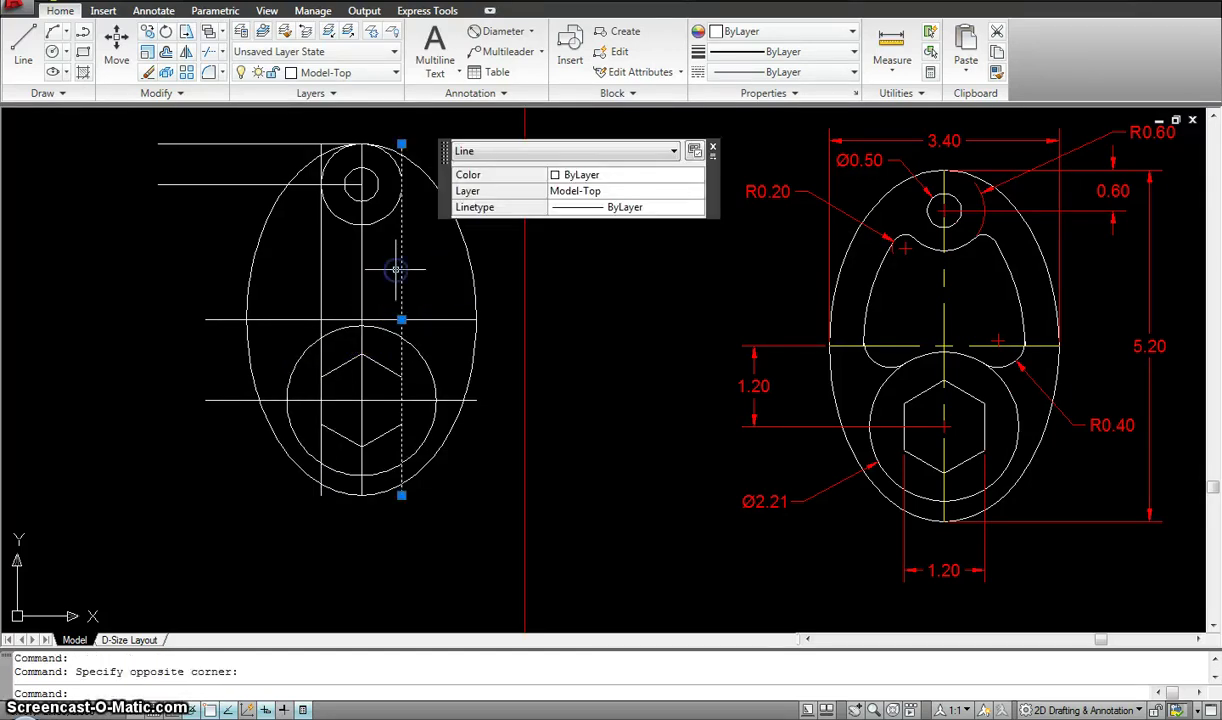
key(Delete)
click(325, 250)
click(293, 244)
key(Delete)
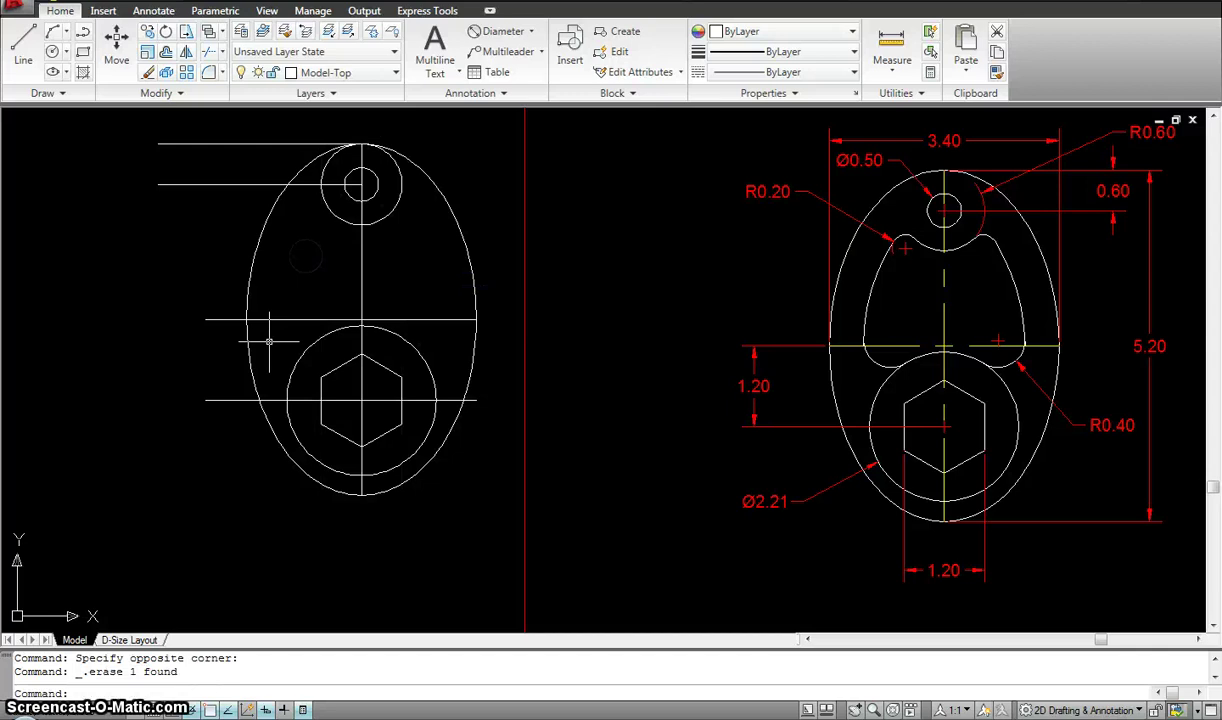
Step: Erase the horizontal line through the hexagon and the two upper horizontal construction lines
click(215, 390)
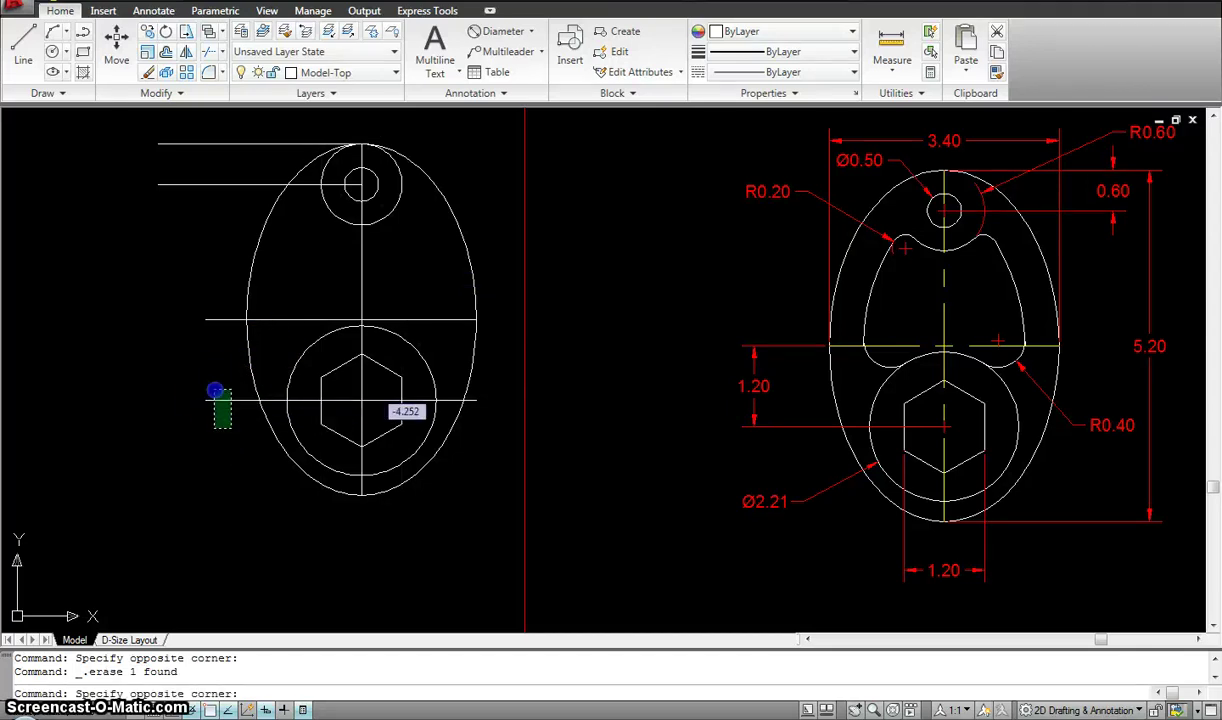
click(230, 428)
key(Delete)
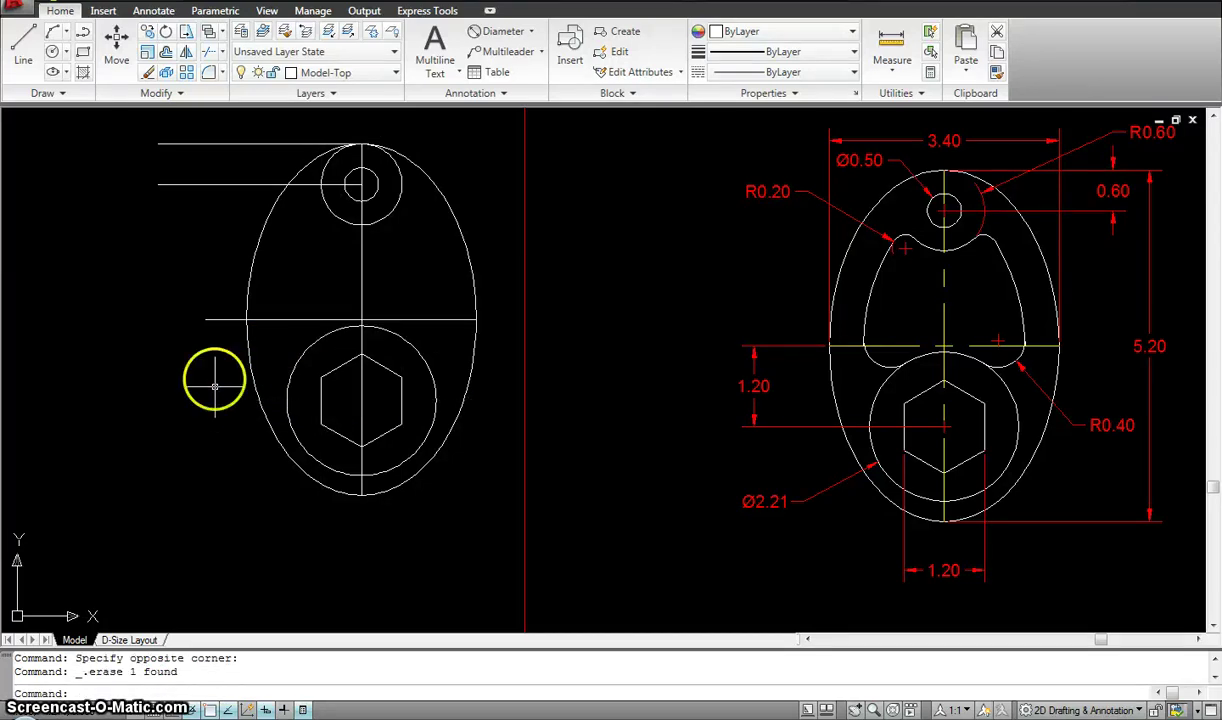
click(210, 197)
click(163, 133)
key(Delete)
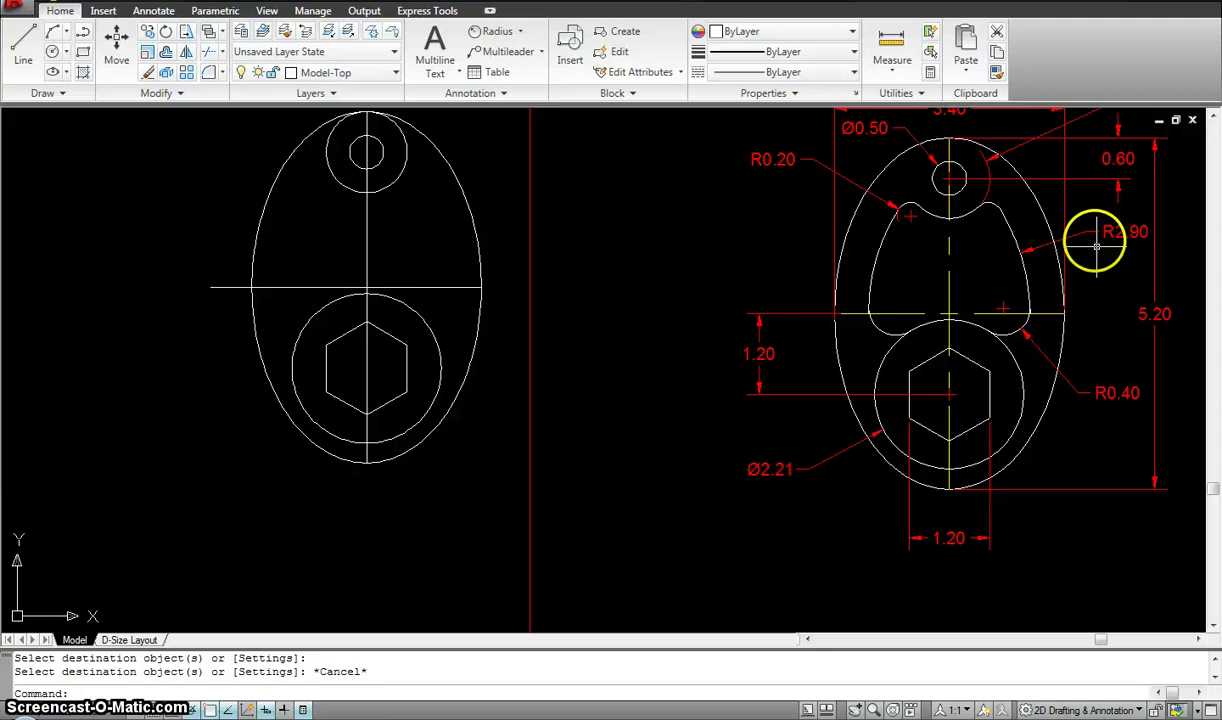
Step: Select the red R2.90 radius dimension on the side arc to check its properties, then deselect it
click(1088, 233)
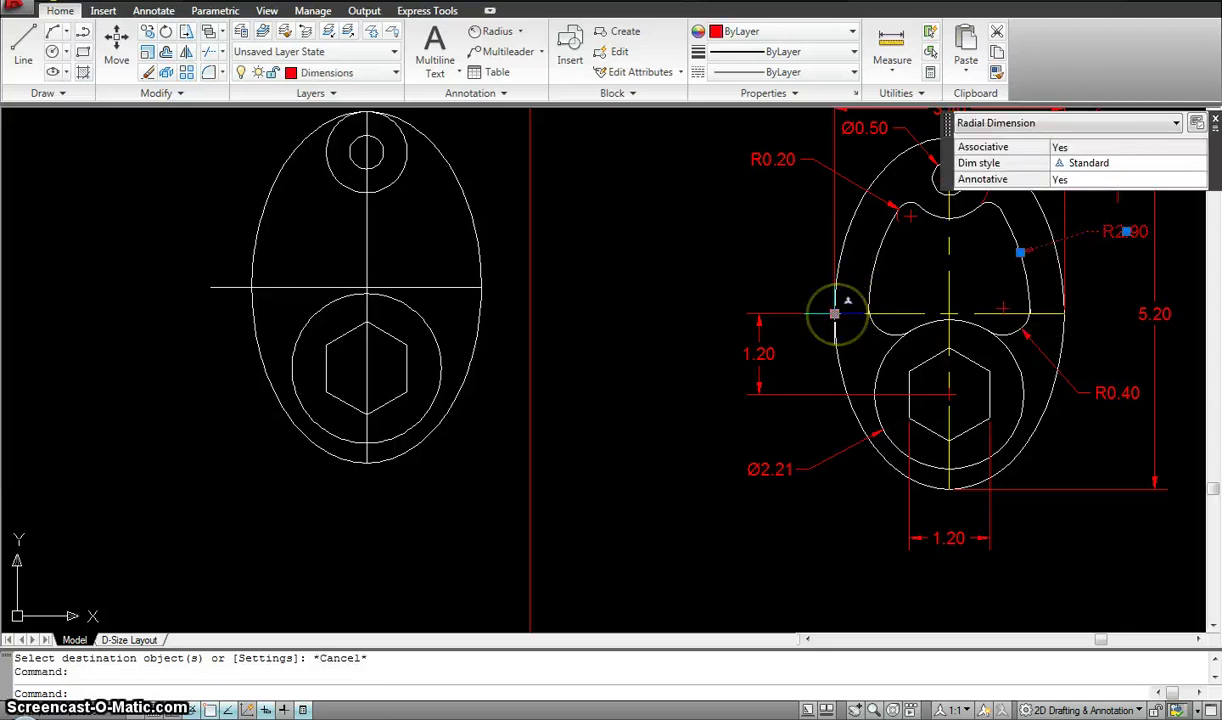
key(Escape)
key(Escape)
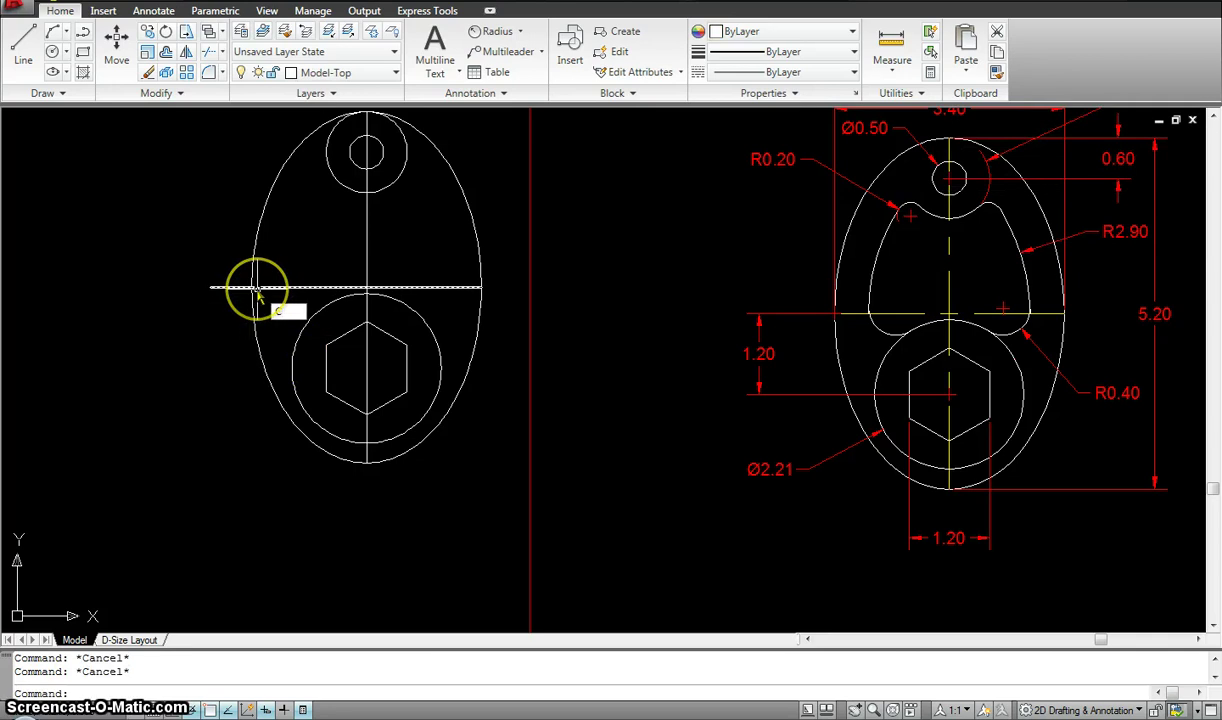
Step: Draw a circle of radius 2.9 centred on the ellipse's left quadrant
text(c)
key(Return)
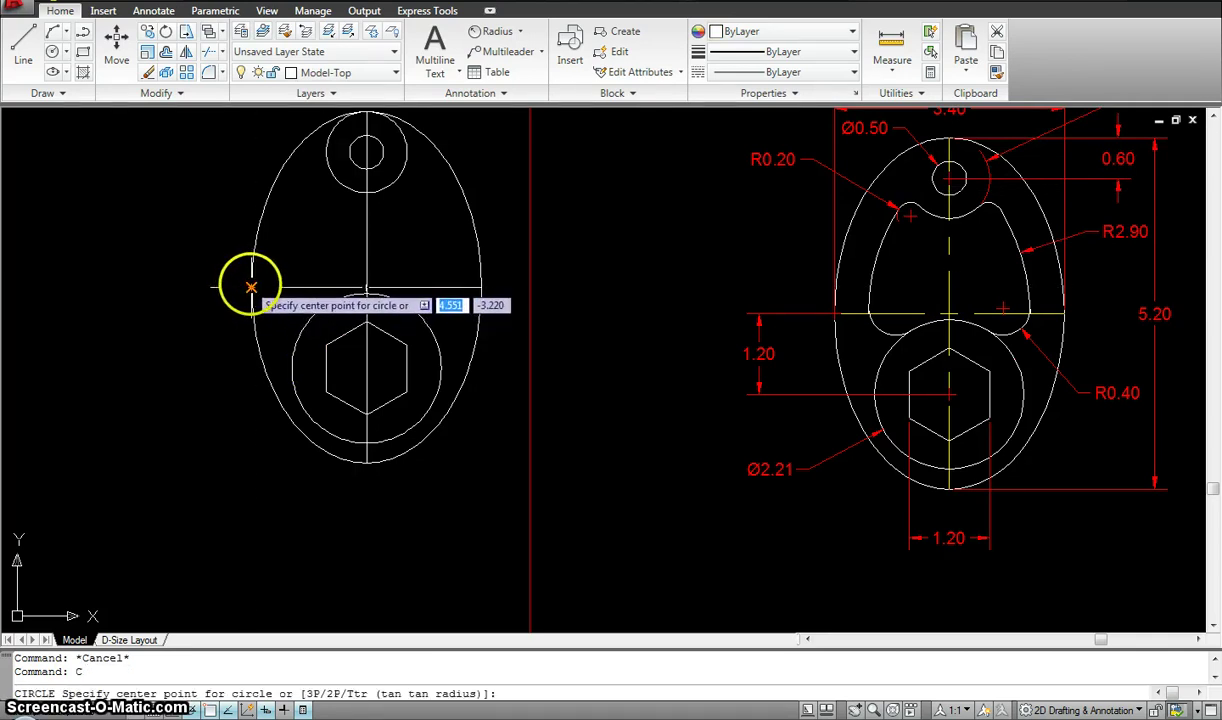
click(251, 287)
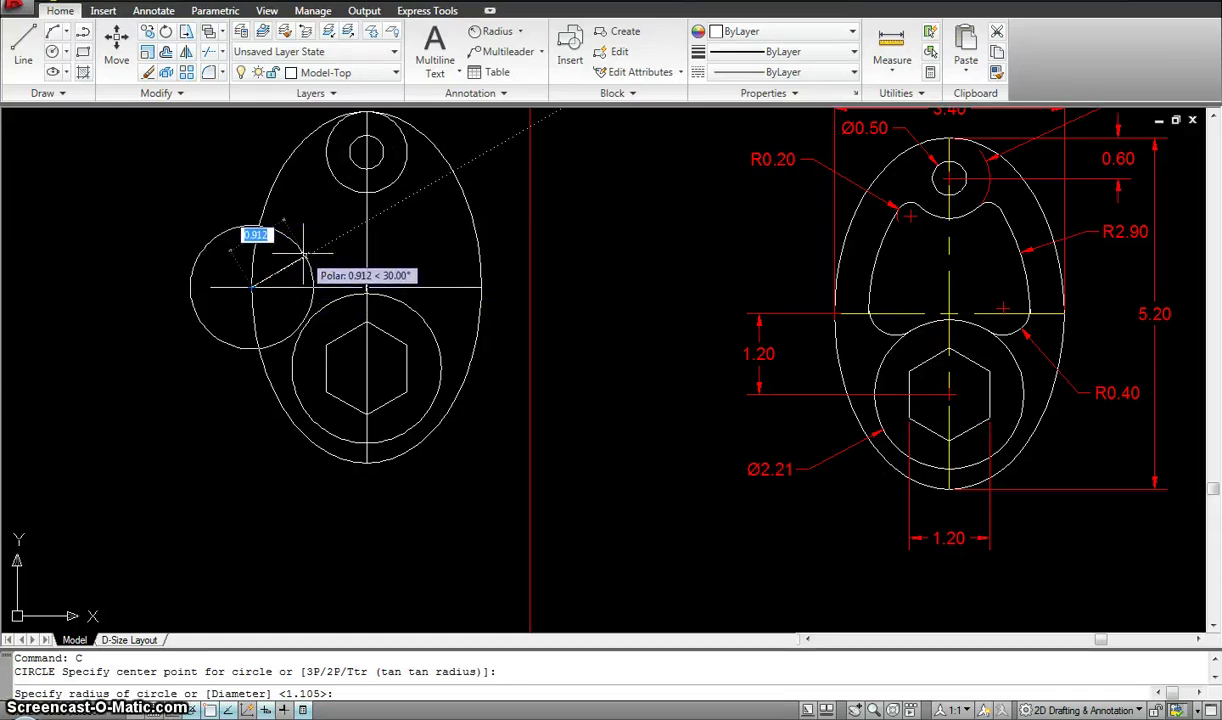
text(2)
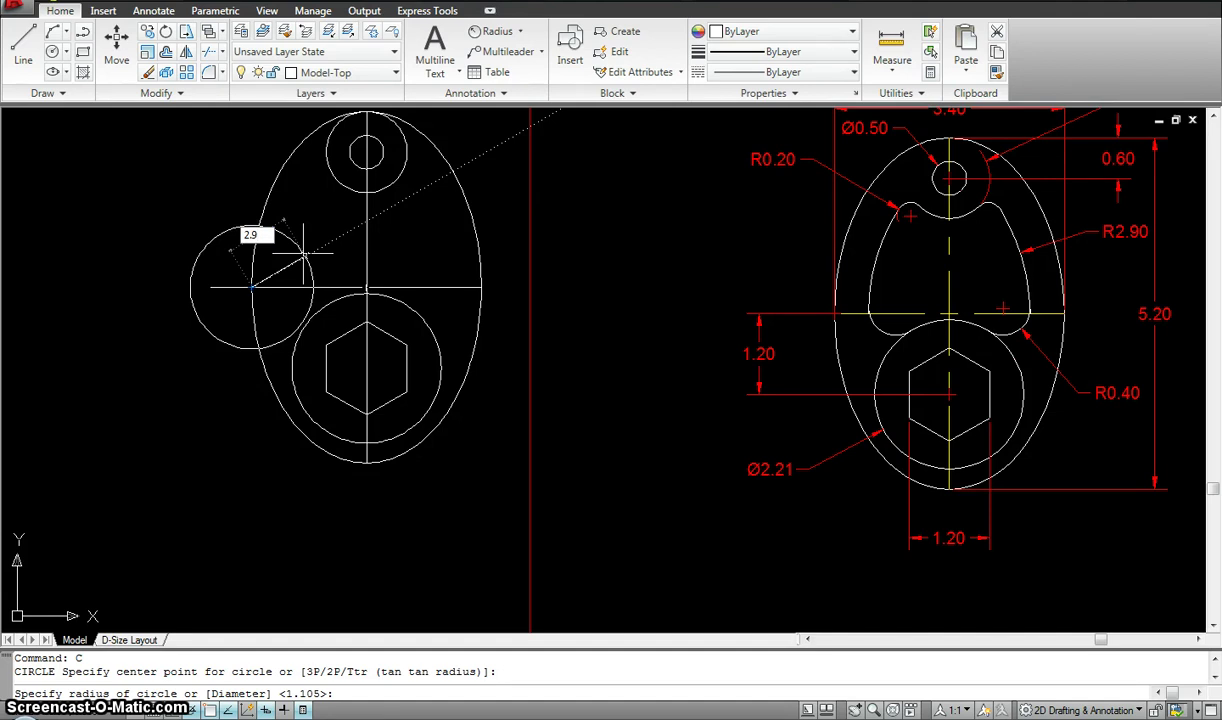
text(.9)
key(Return)
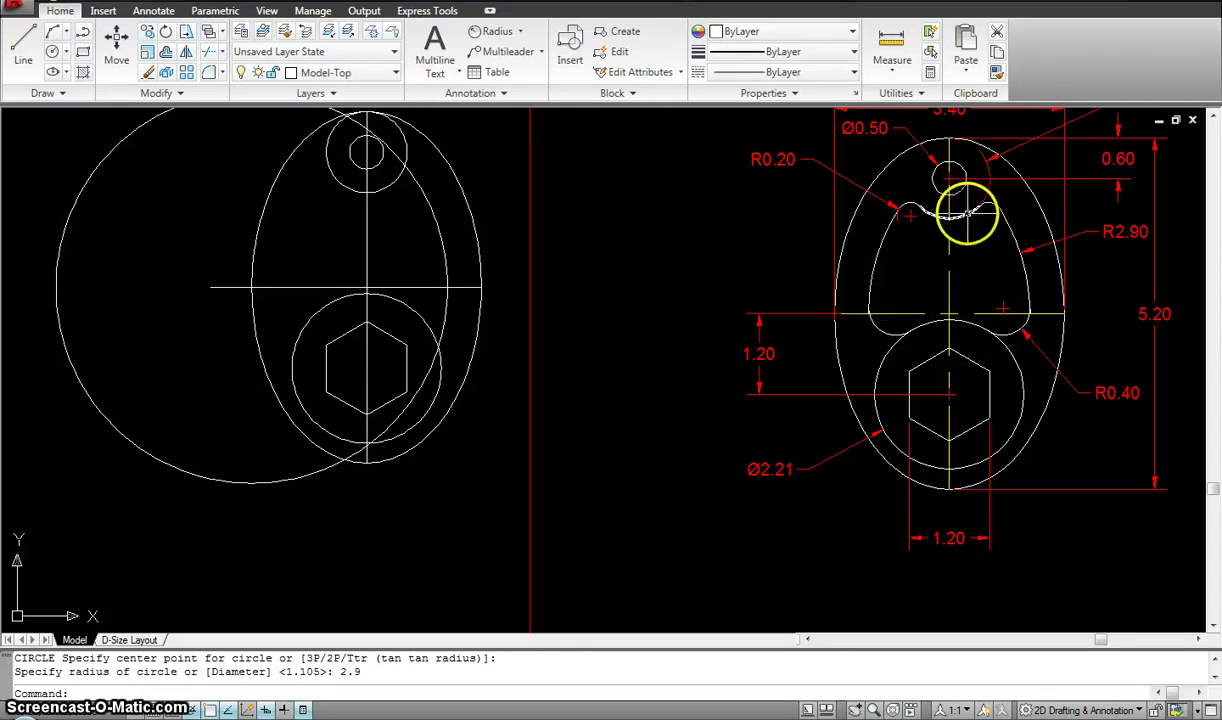
Step: Fillet the 2.9-radius circle into the top boss circle with a 0.2 radius
middle_drag(545, 279, 544, 287)
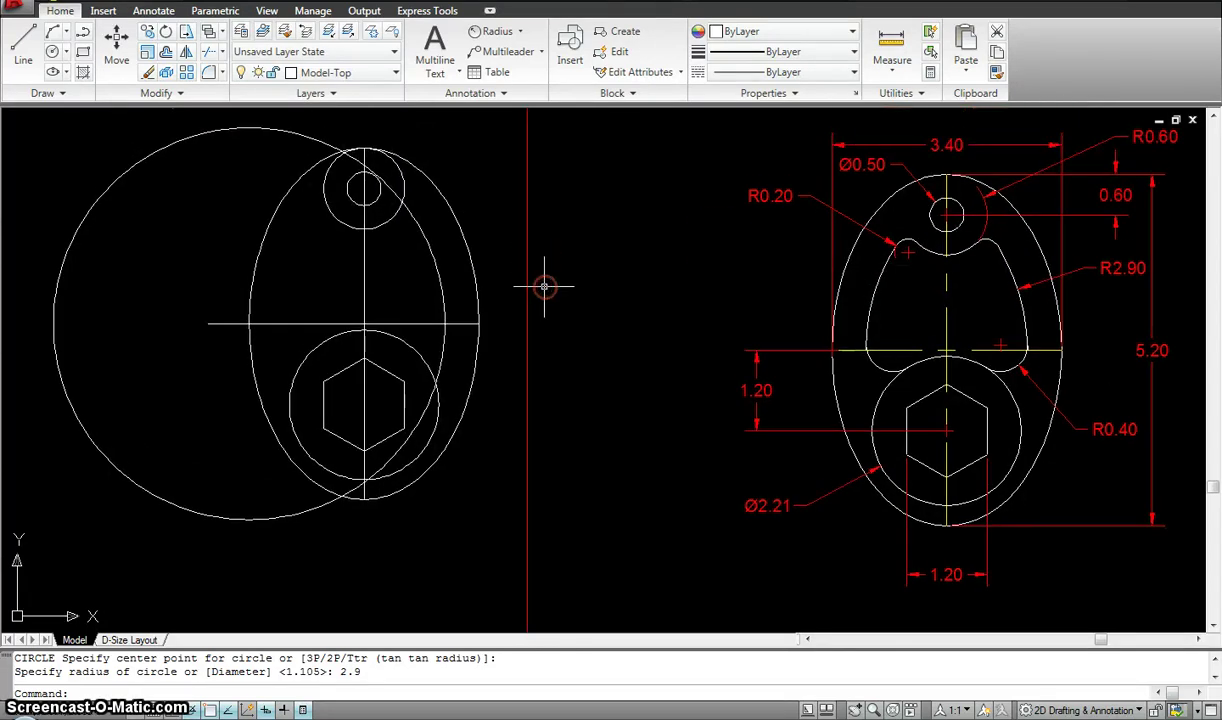
key(Return)
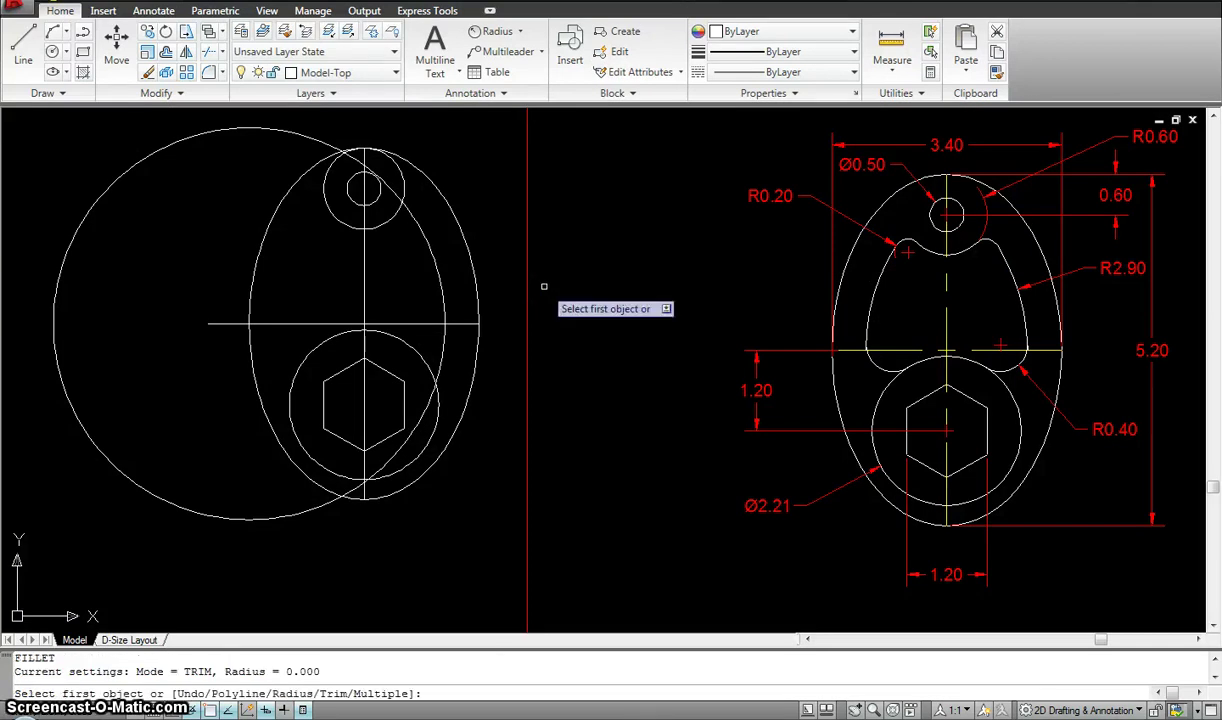
text(R)
key(Return)
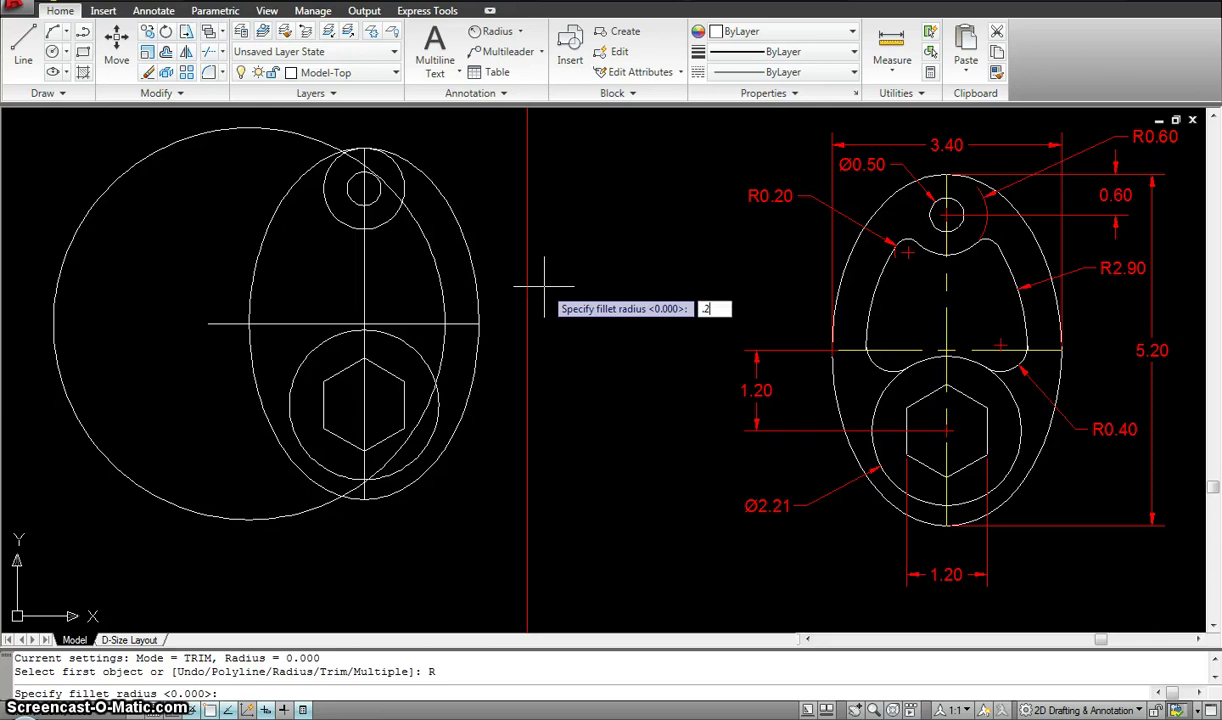
key(Return)
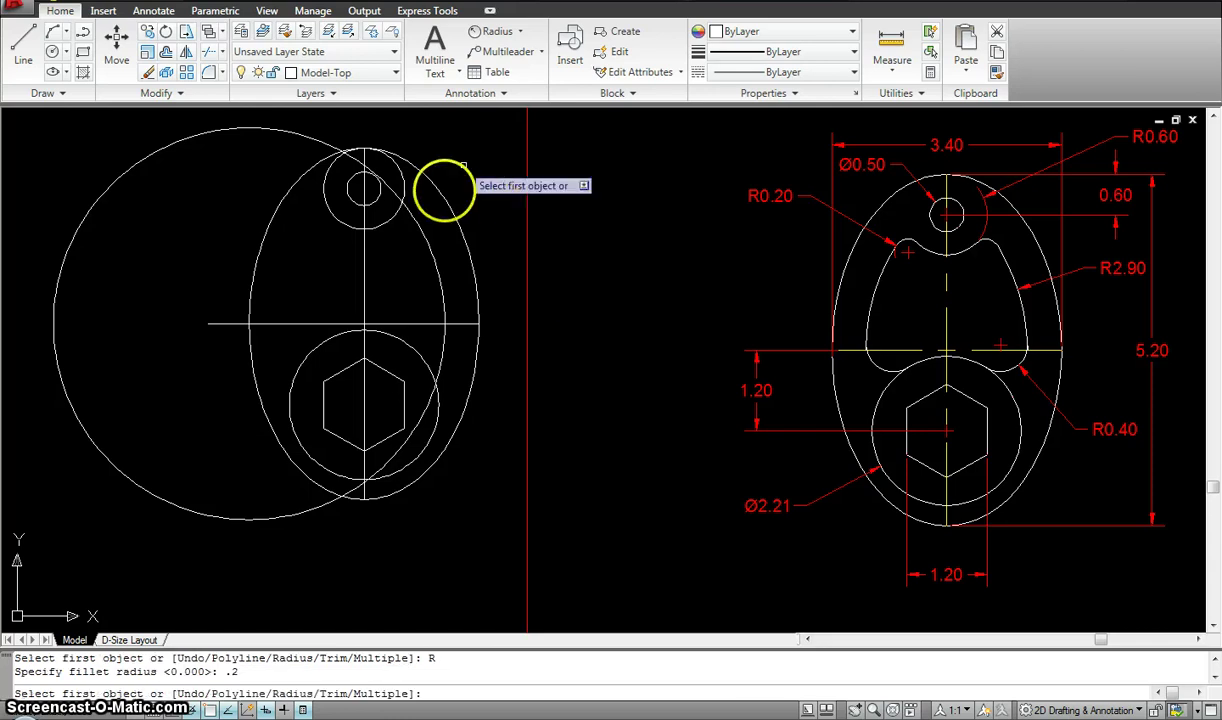
click(428, 242)
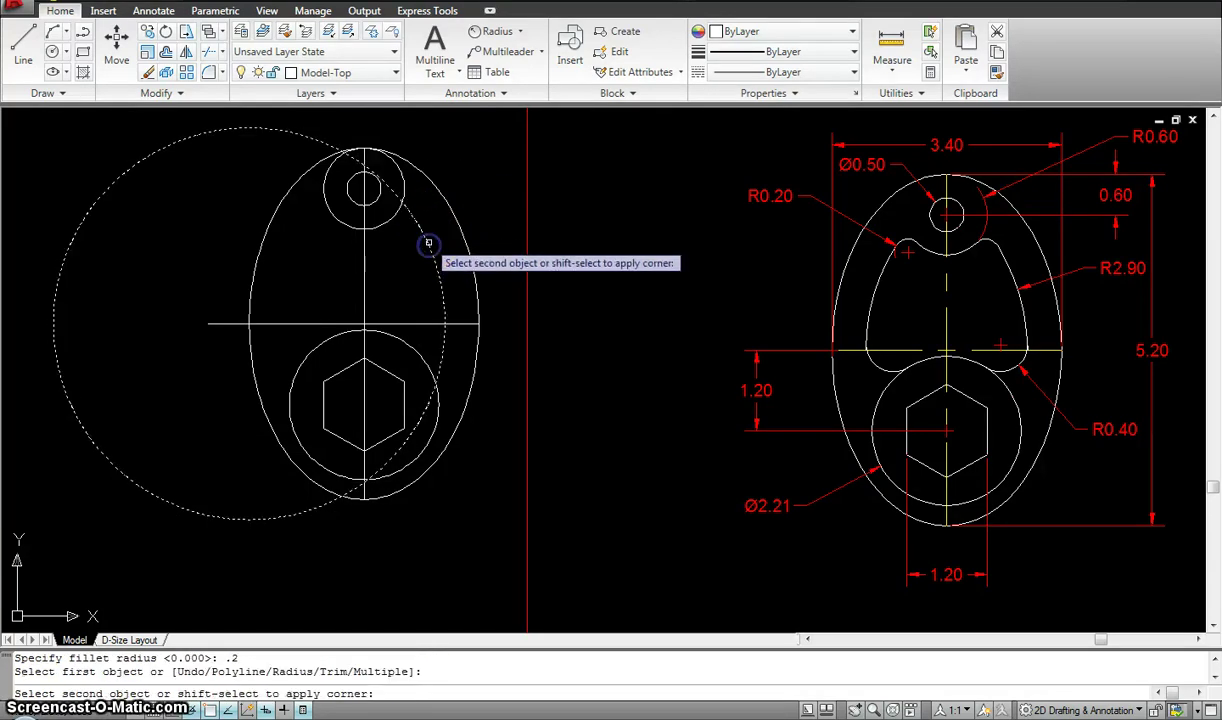
click(391, 219)
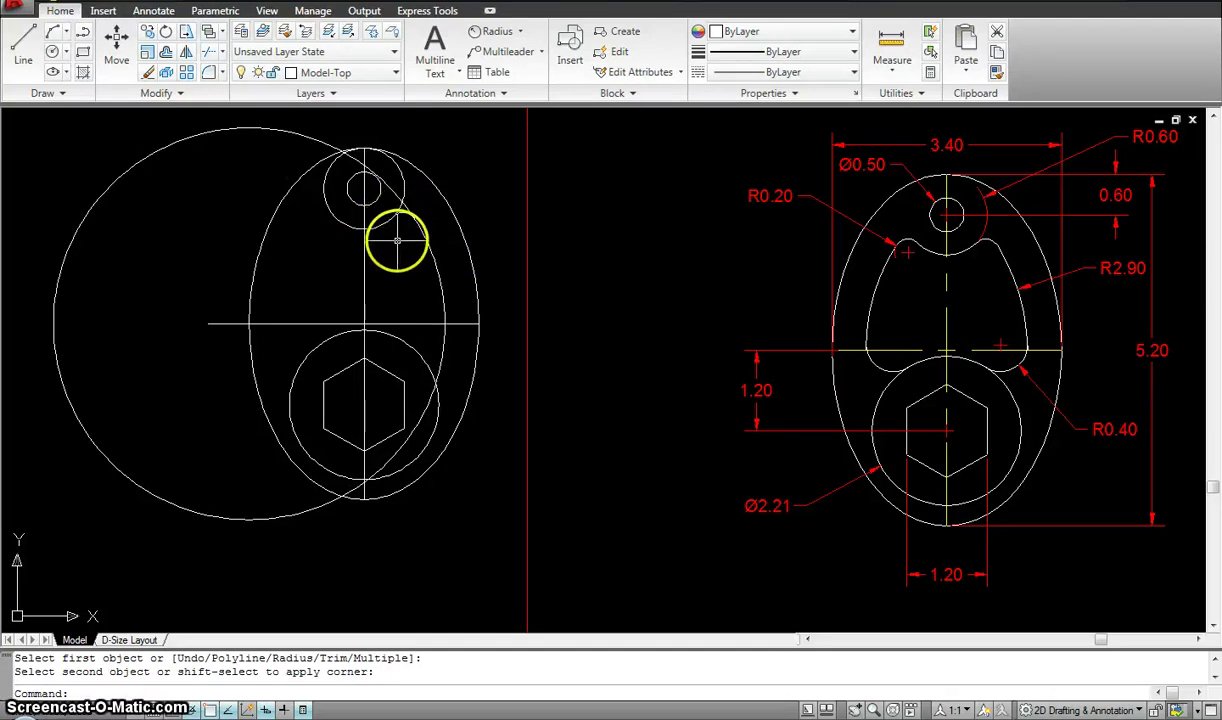
key(Escape)
key(Escape)
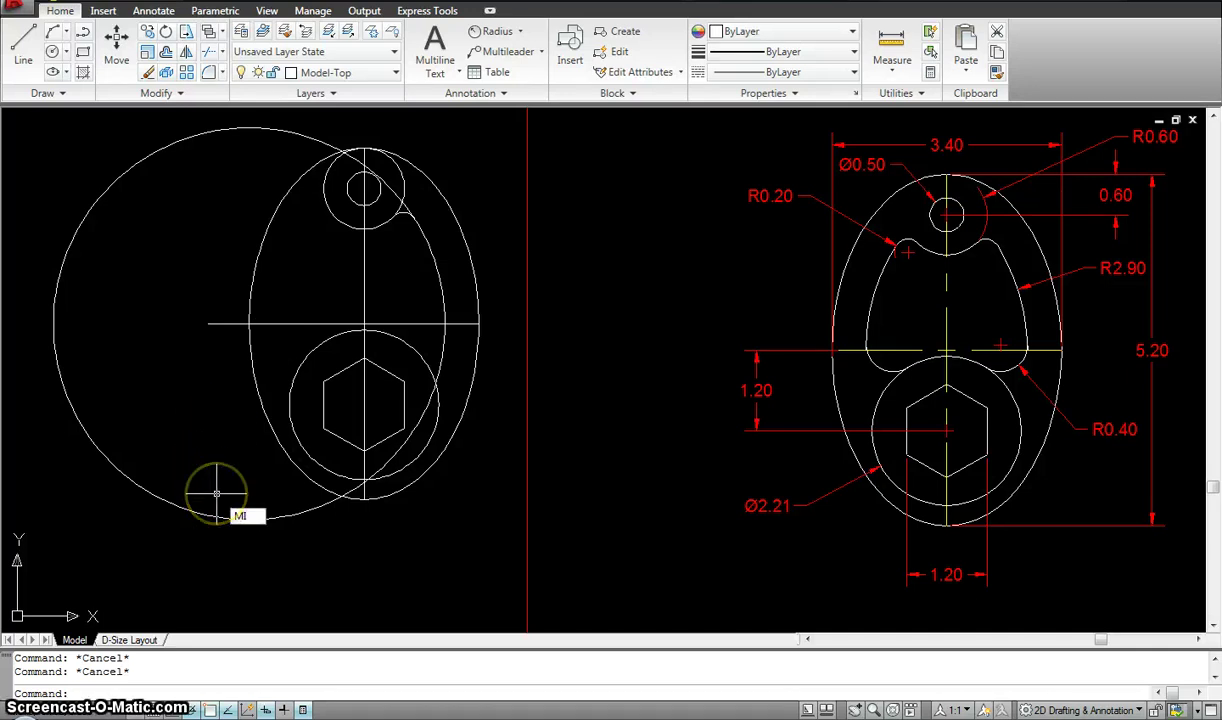
Step: Mirror the 2.9-radius circle across the vertical centreline, keeping the original
key(Return)
click(216, 493)
click(204, 525)
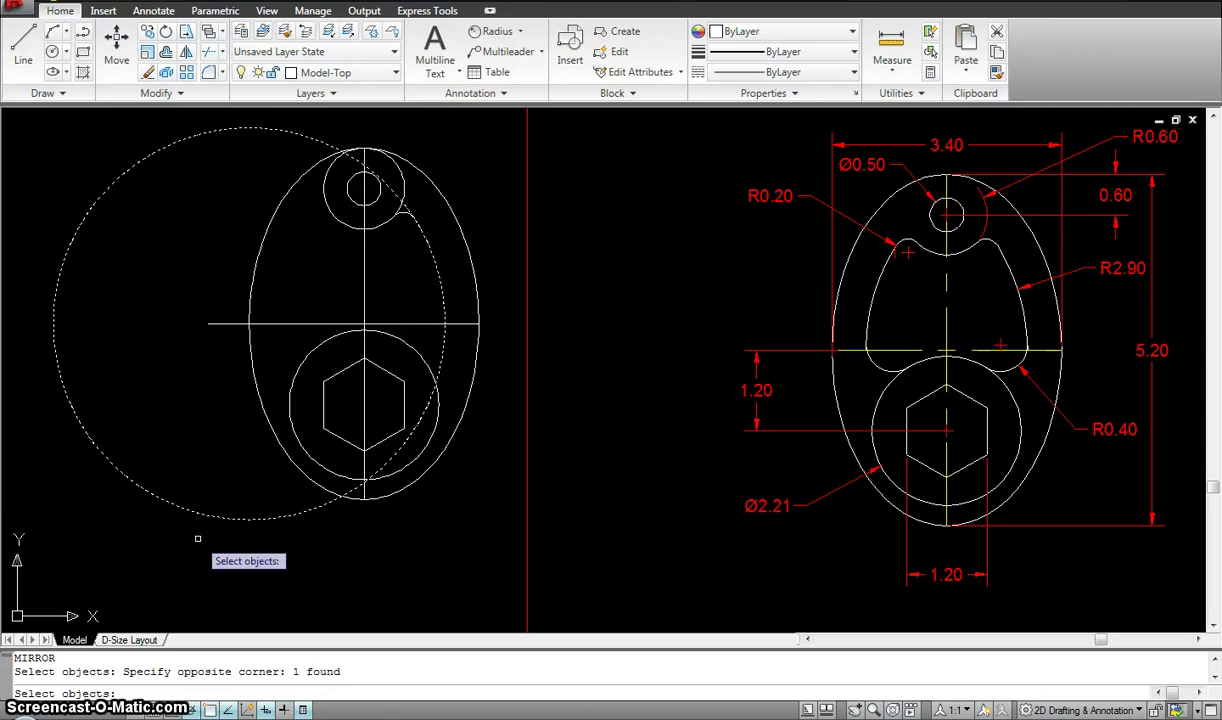
key(Return)
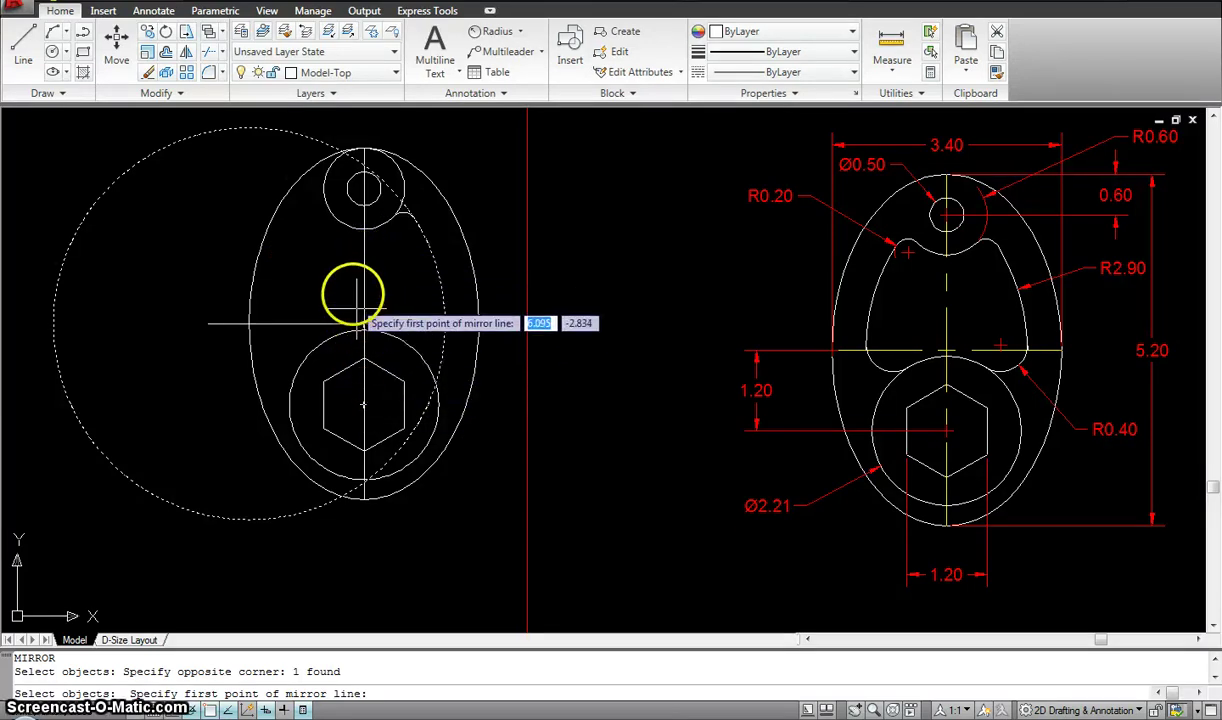
click(362, 246)
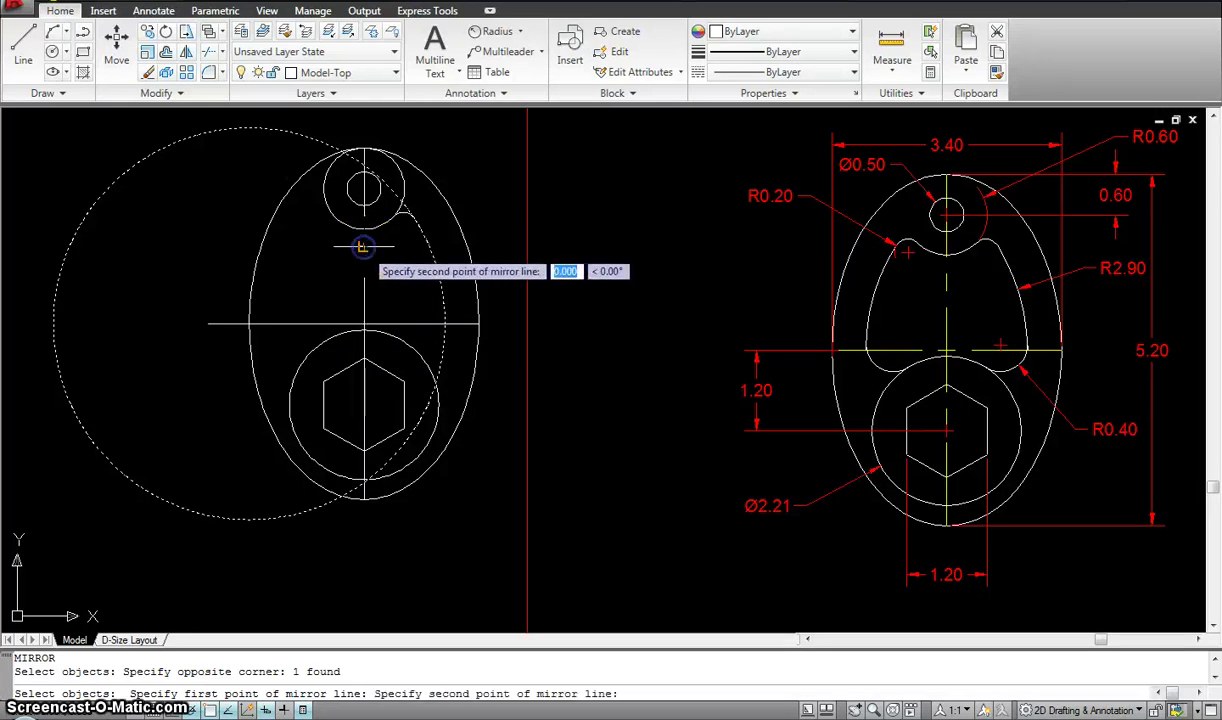
click(365, 325)
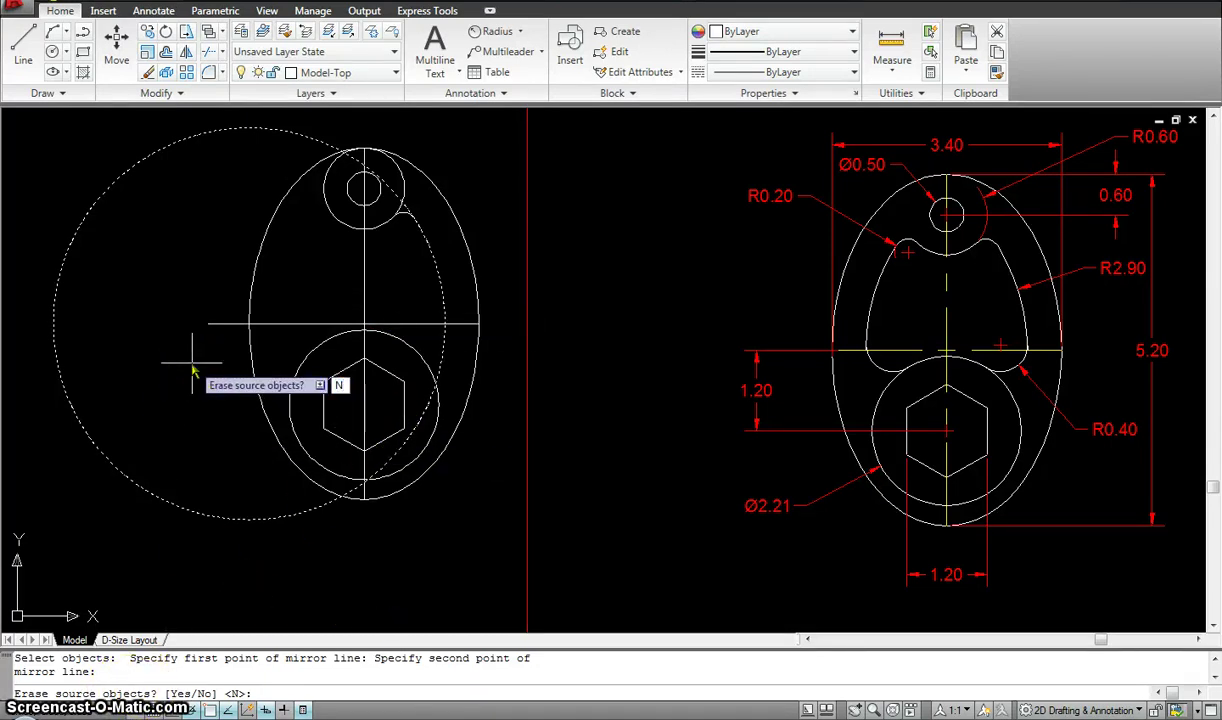
key(Return)
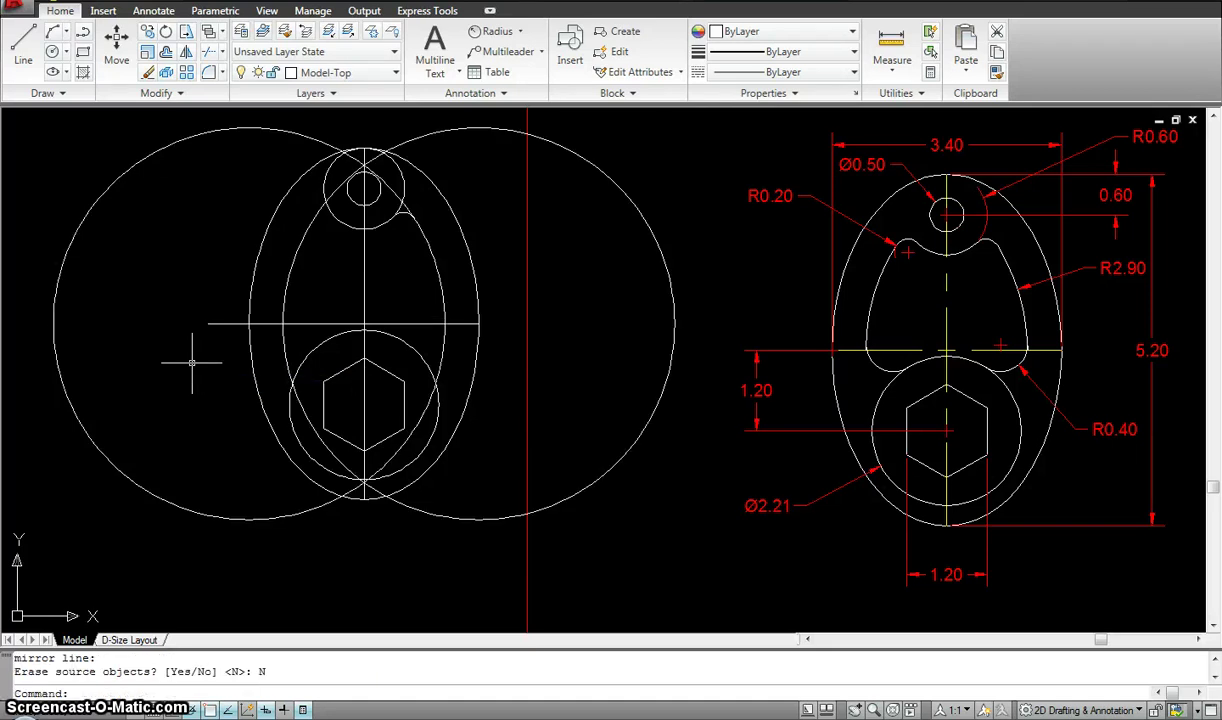
click(336, 214)
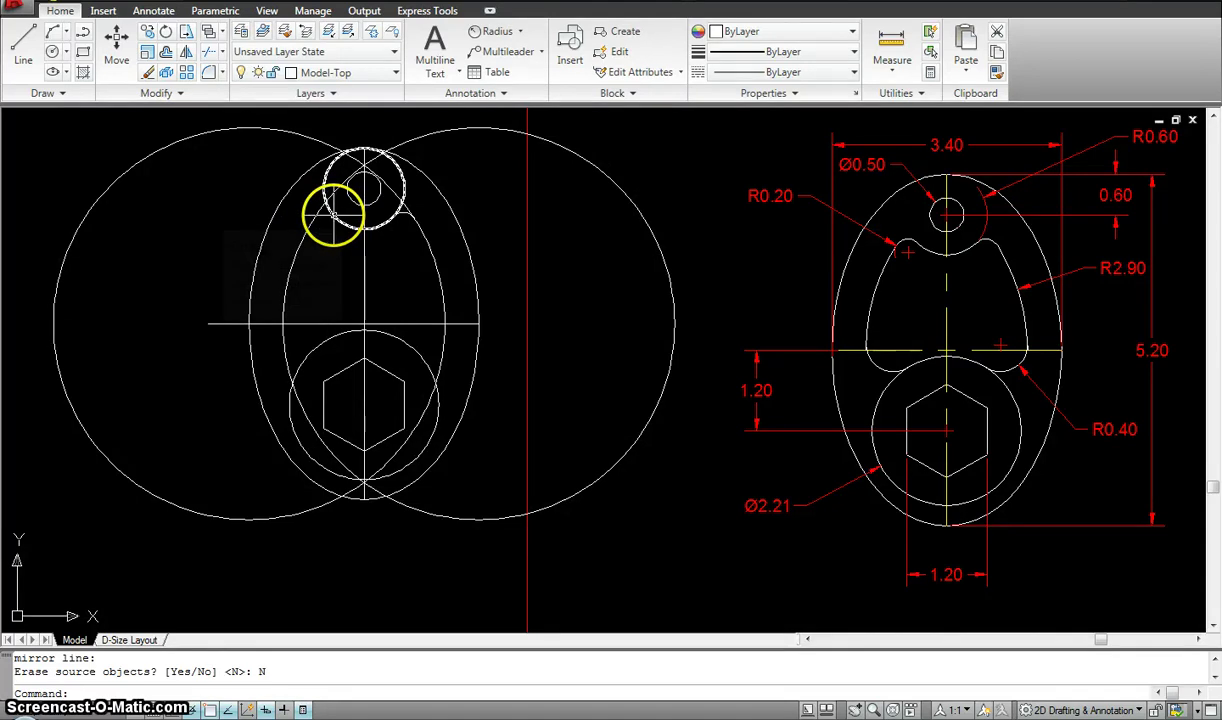
Step: Fillet the top boss circle into the mirrored 2.9-radius circle with radius 0.2
key(Escape)
key(Escape)
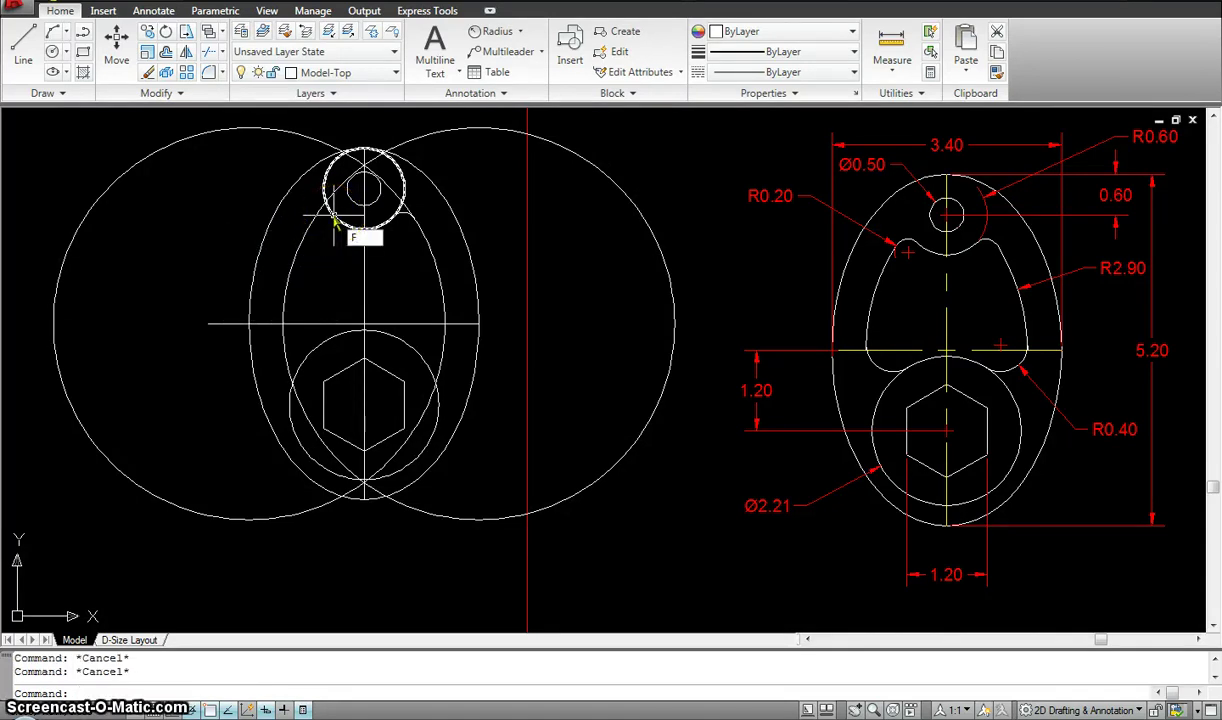
text(F)
key(Return)
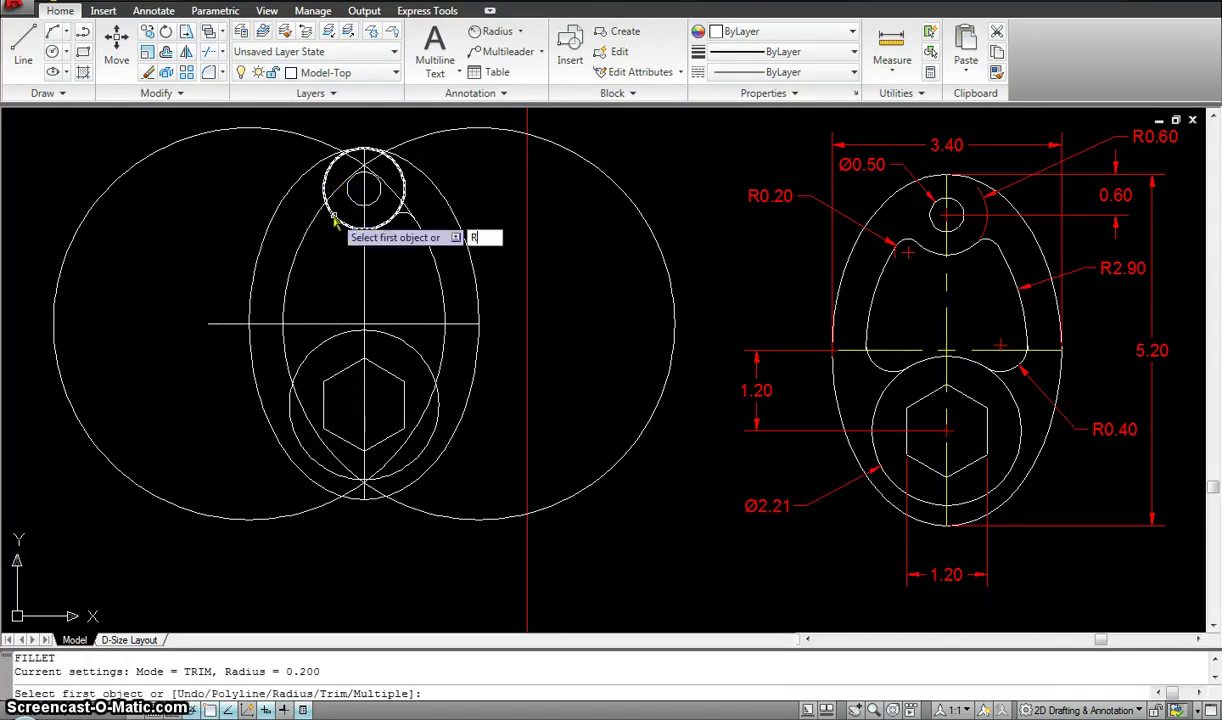
text(R)
key(Return)
text(.2)
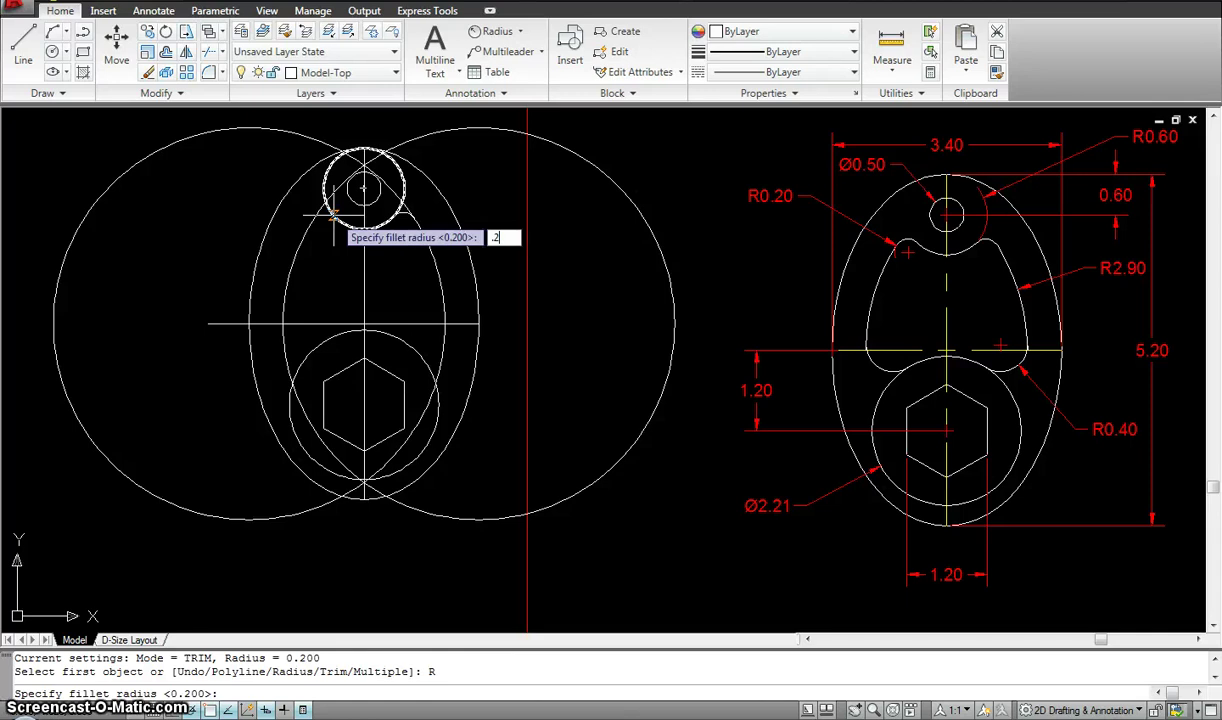
key(Return)
click(333, 213)
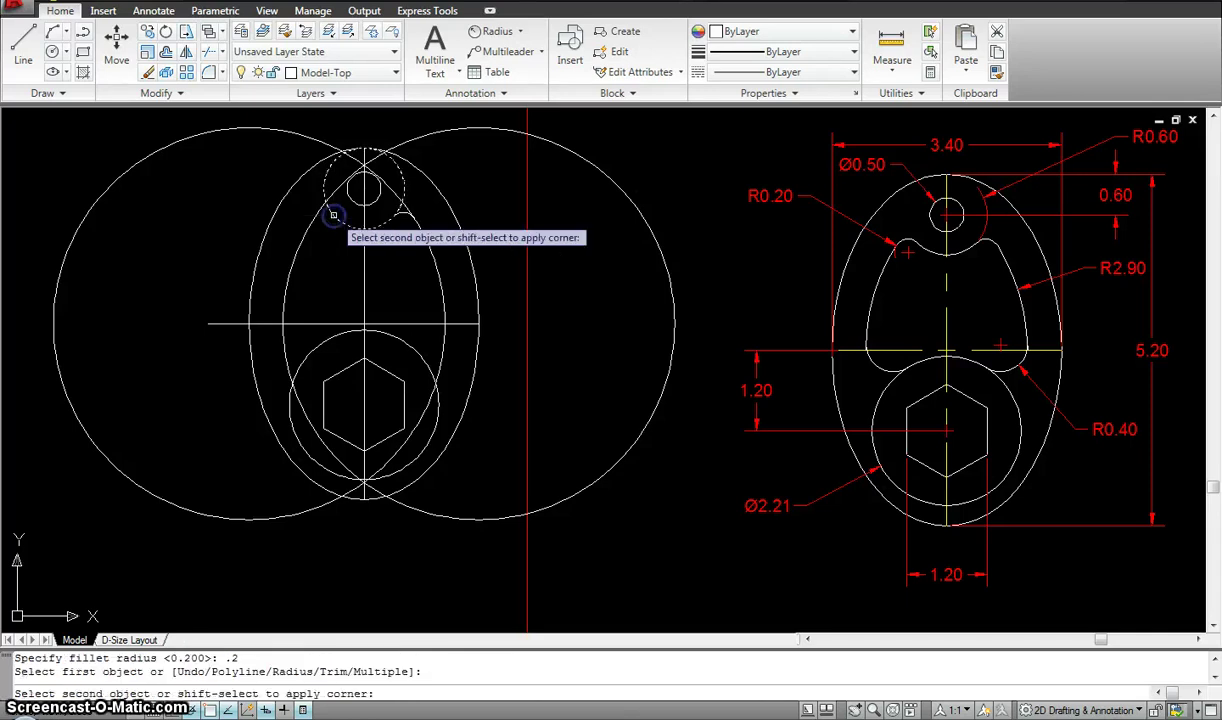
click(315, 218)
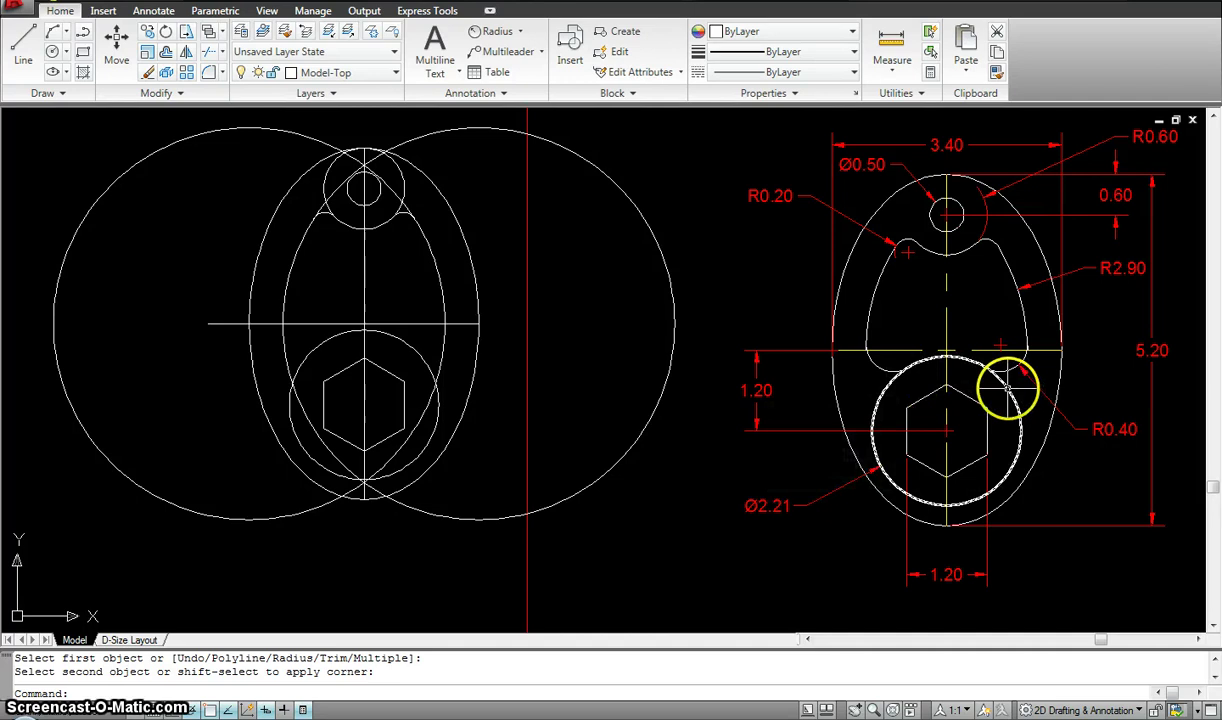
Step: Fillet the 2.21 hexagon circle into the right large circle with a 0.4 radius
key(Escape)
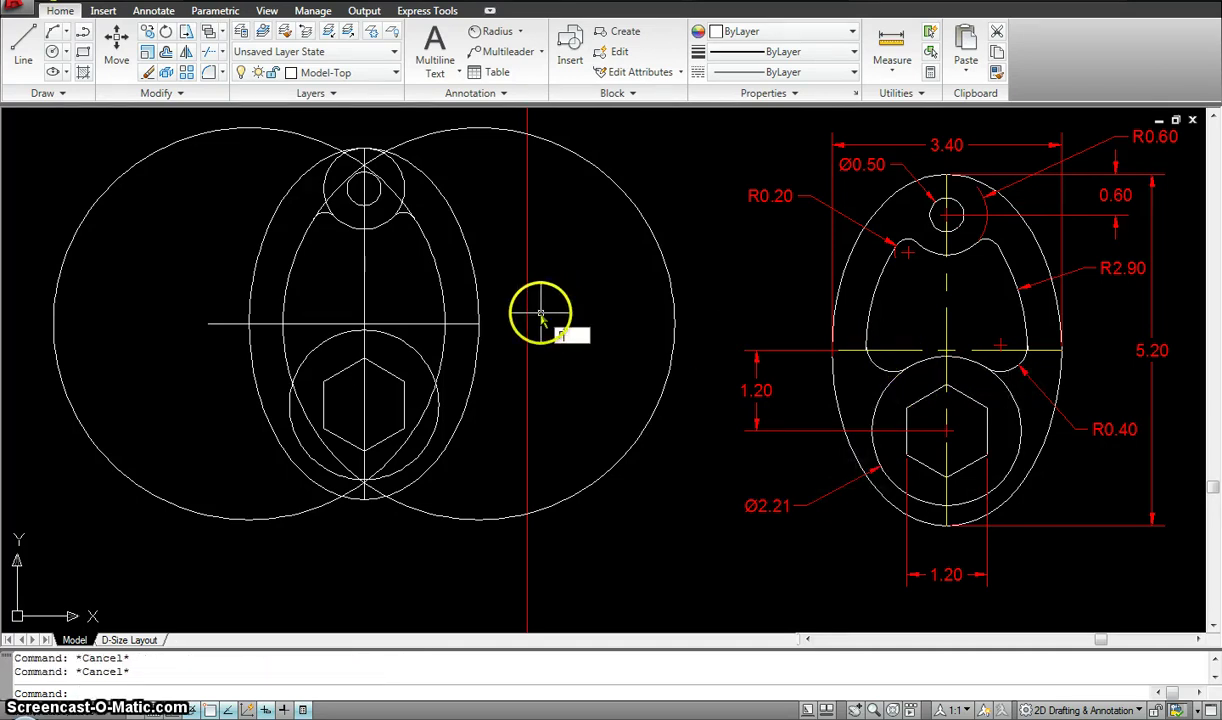
key(Return)
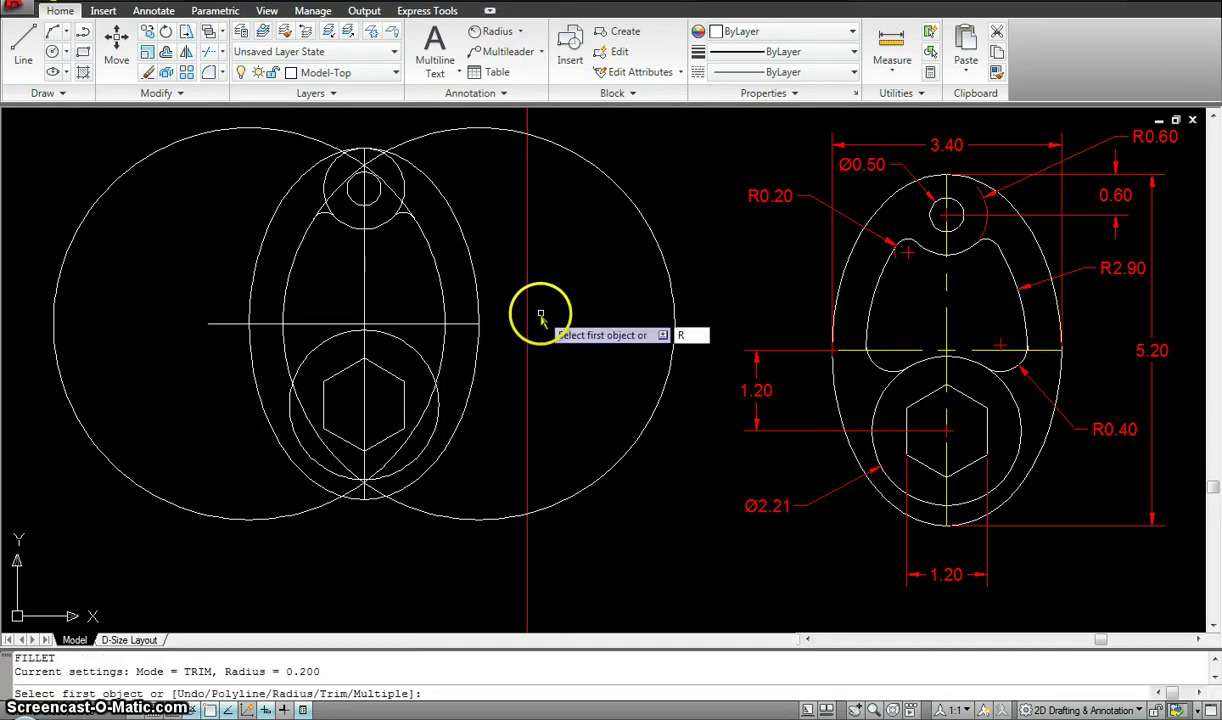
key(Return)
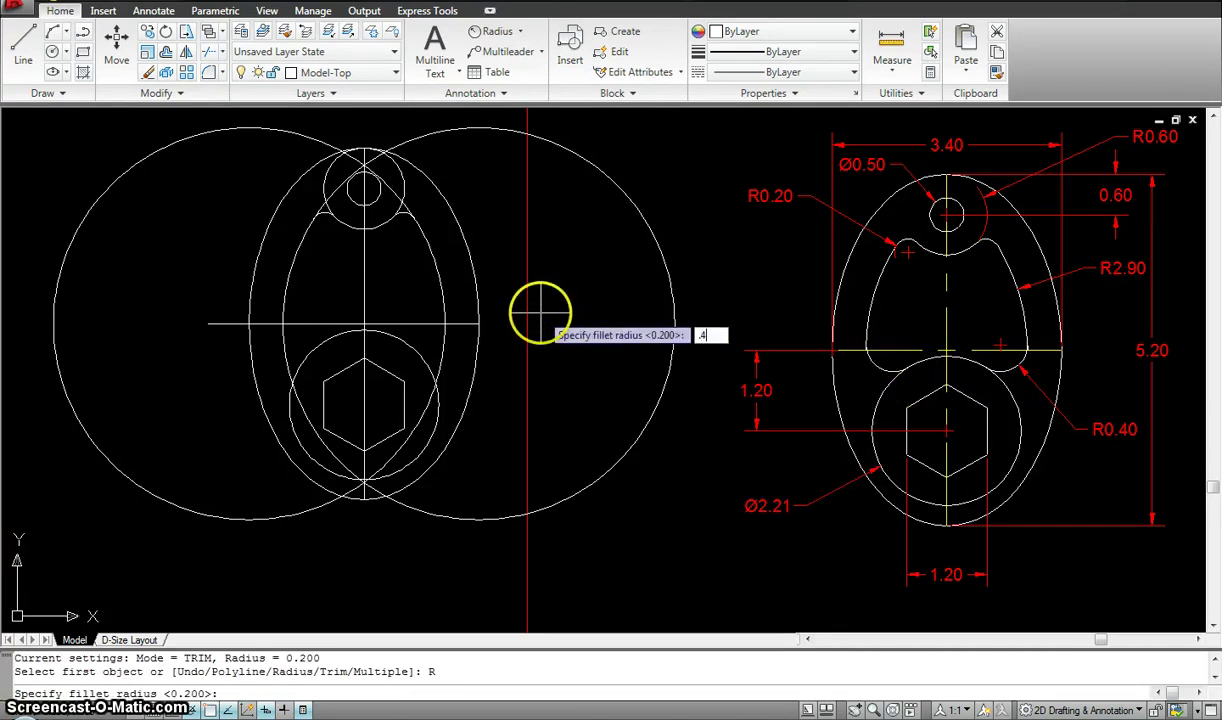
key(Return)
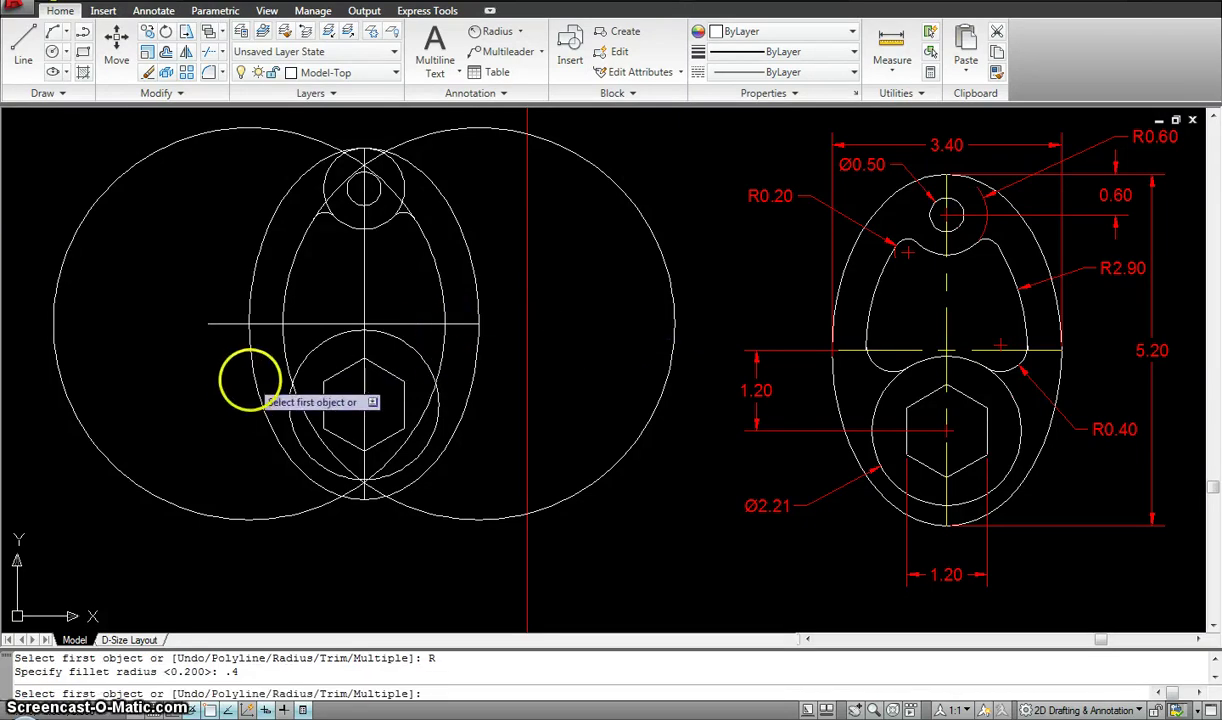
click(306, 357)
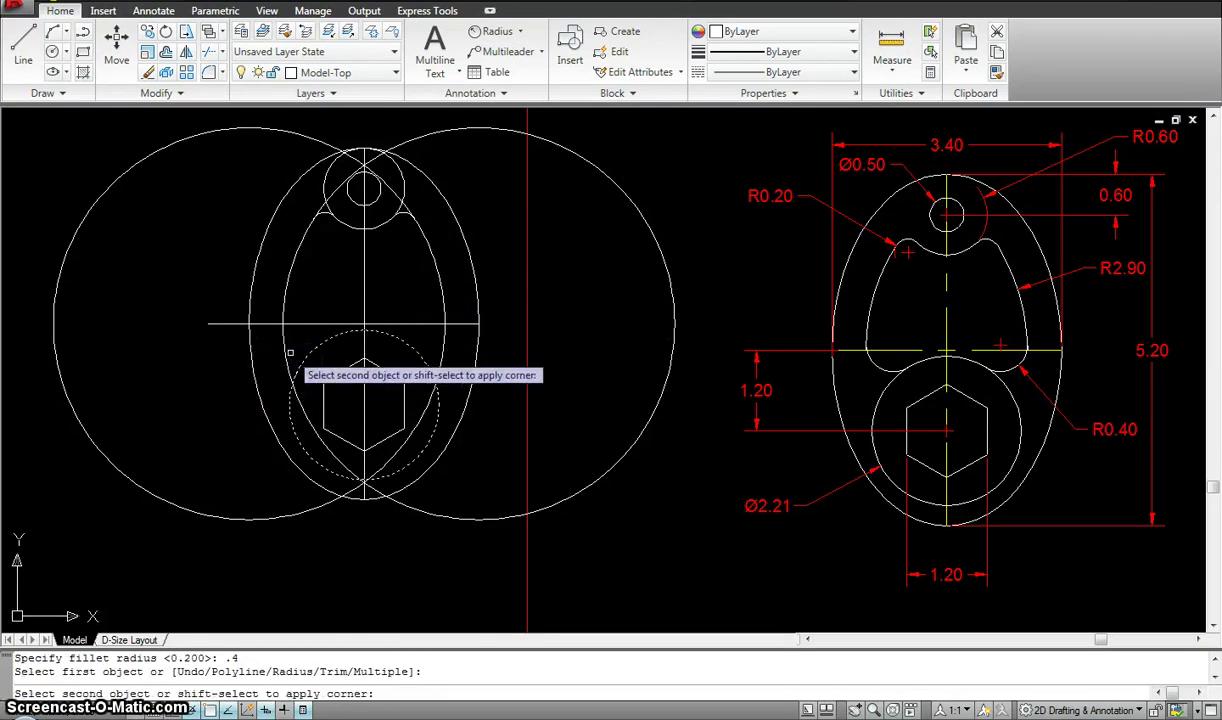
click(286, 350)
Step: Add the 0.4 fillet to the left large circle and fillet the small top circle to the ellipse
right_click(306, 347)
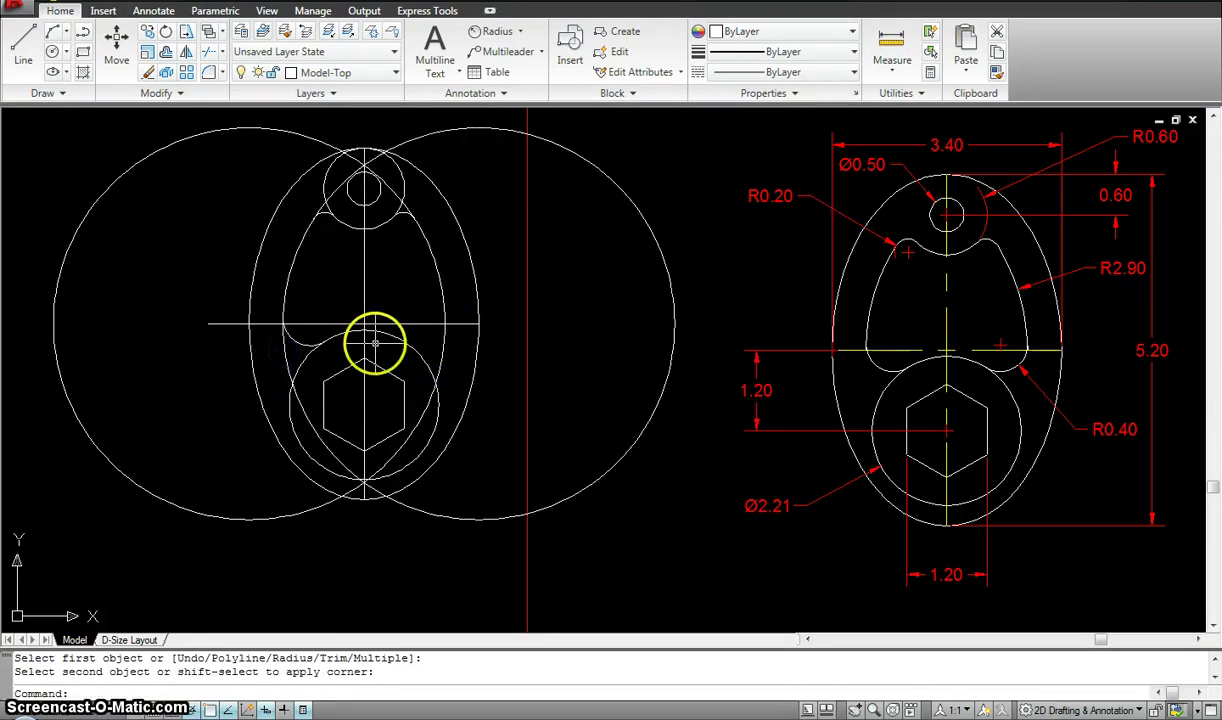
click(401, 343)
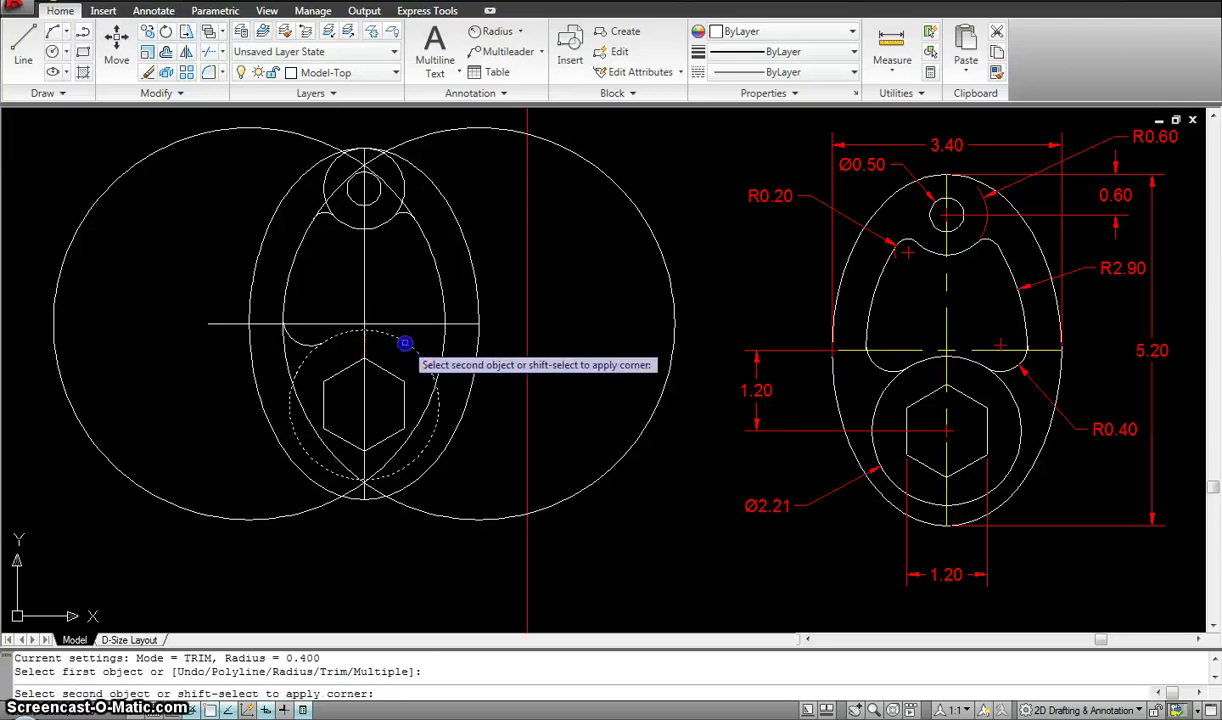
click(441, 298)
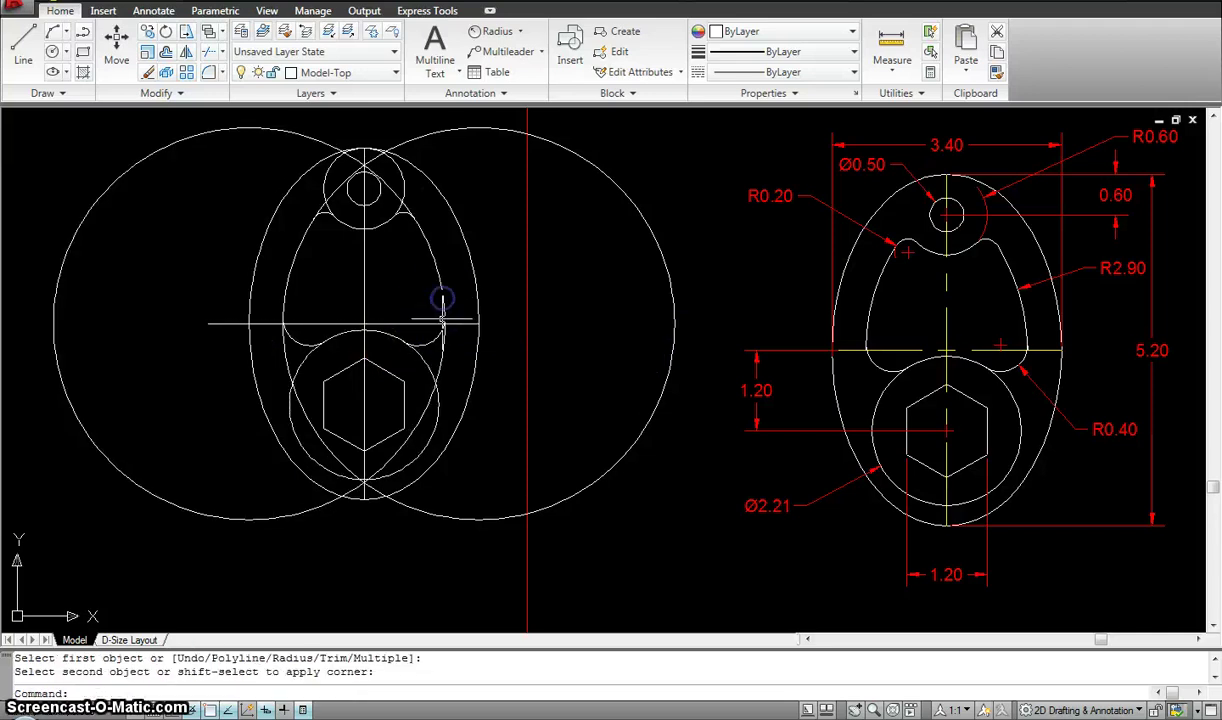
scroll(435, 365, down, 2)
middle_drag(441, 378, 441, 375)
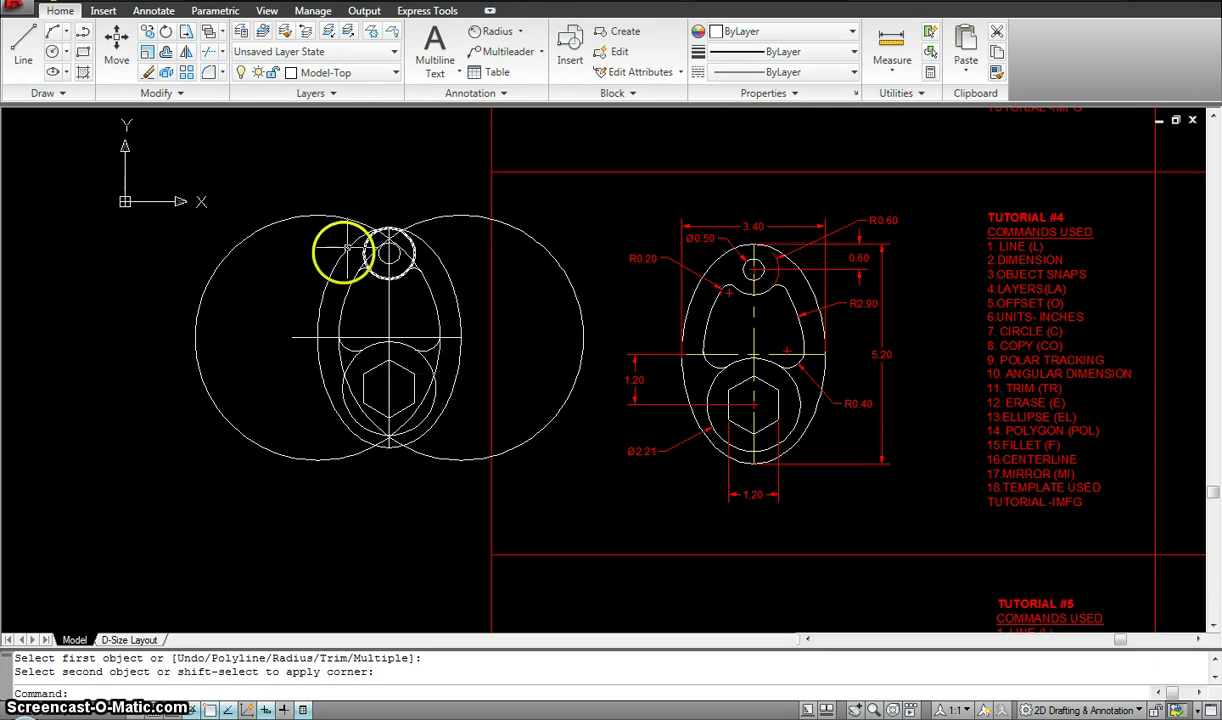
click(344, 253)
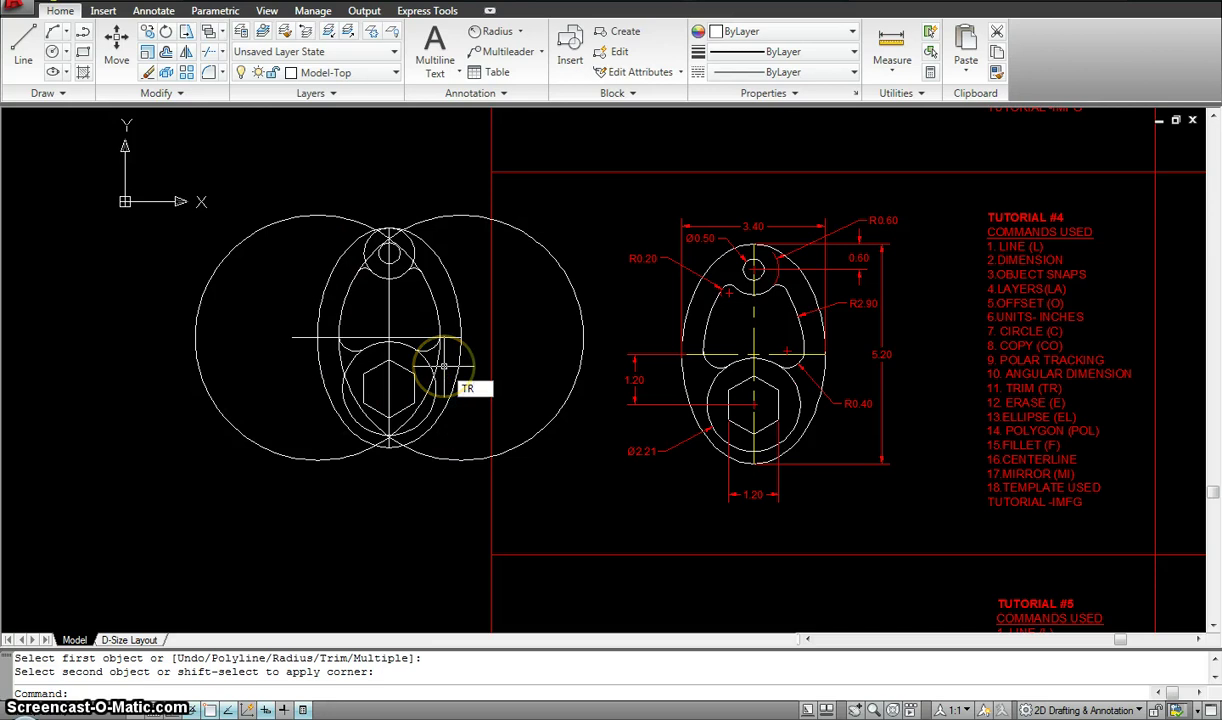
Step: Start TRIM with all 14 part objects selected as cutting edges
text(TR)
key(Return)
click(576, 523)
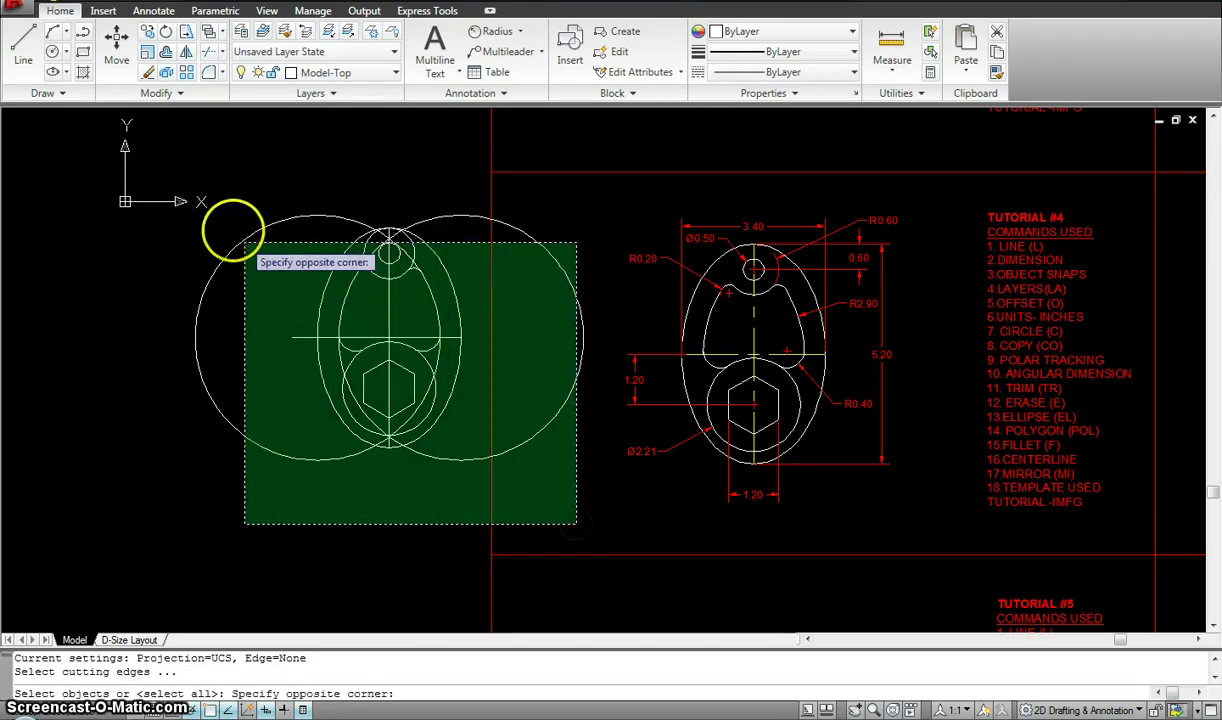
click(170, 180)
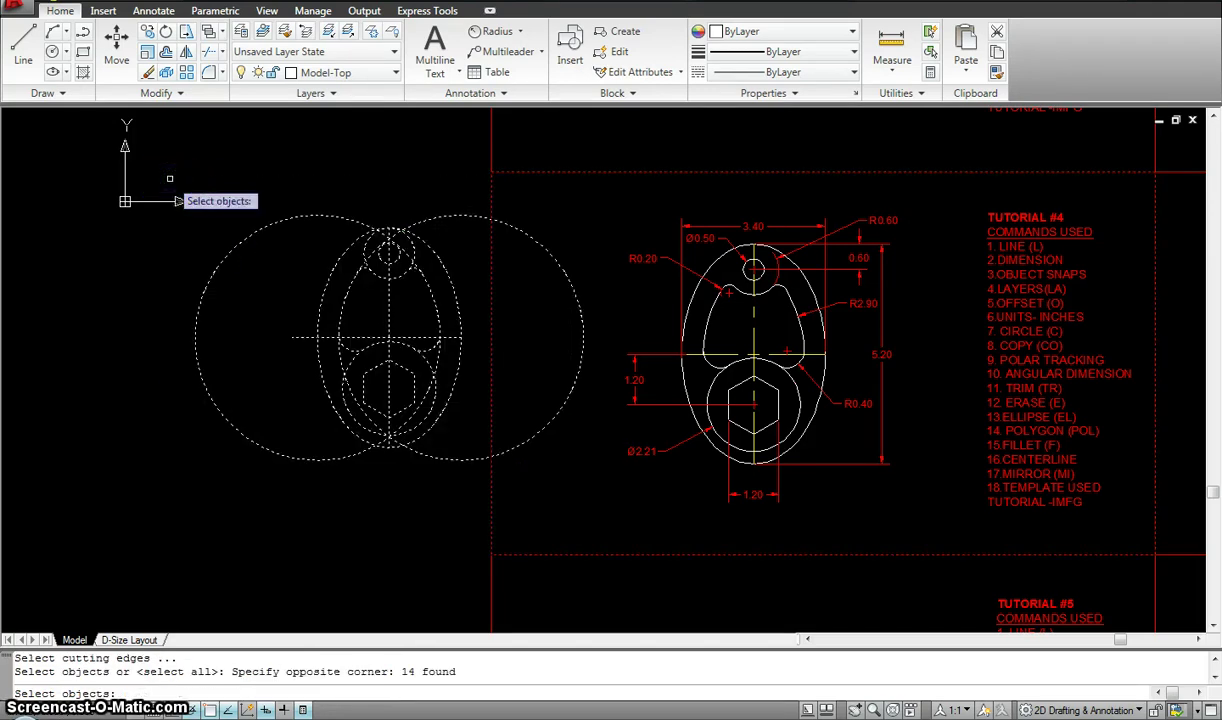
key(Return)
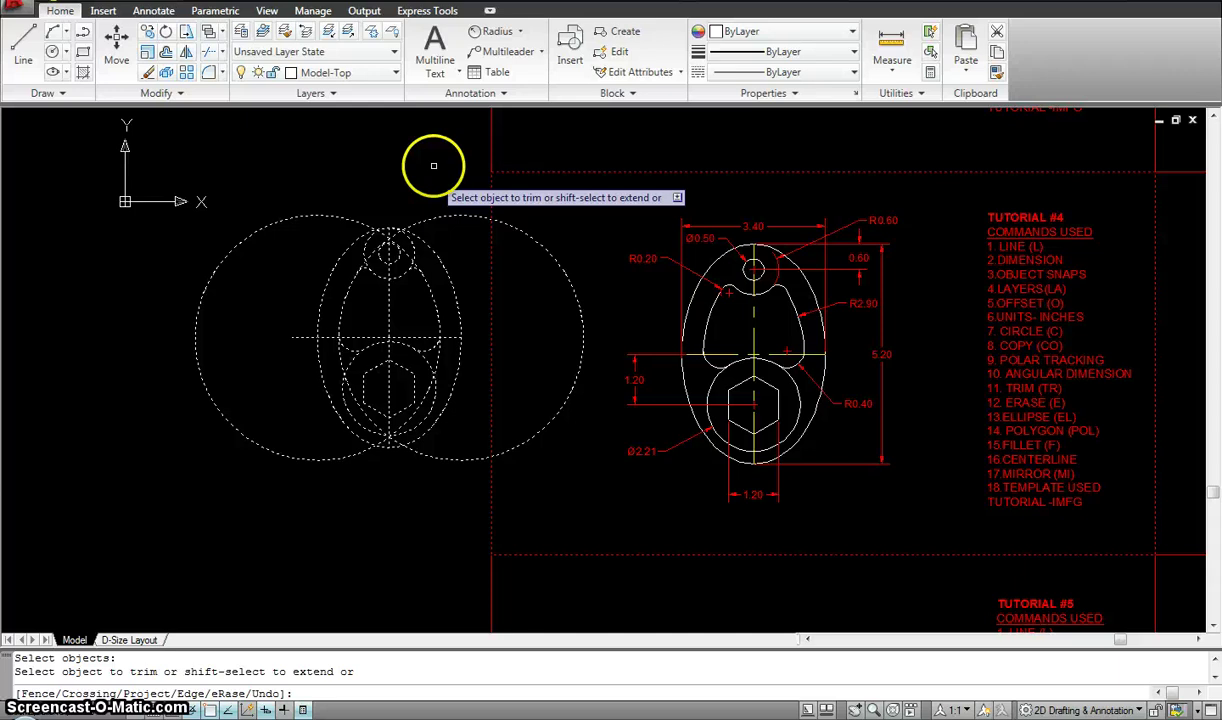
Step: Trim the large circles' top arc, lower-left arc and the diagonal arc pieces
scroll(425, 210, up, 3)
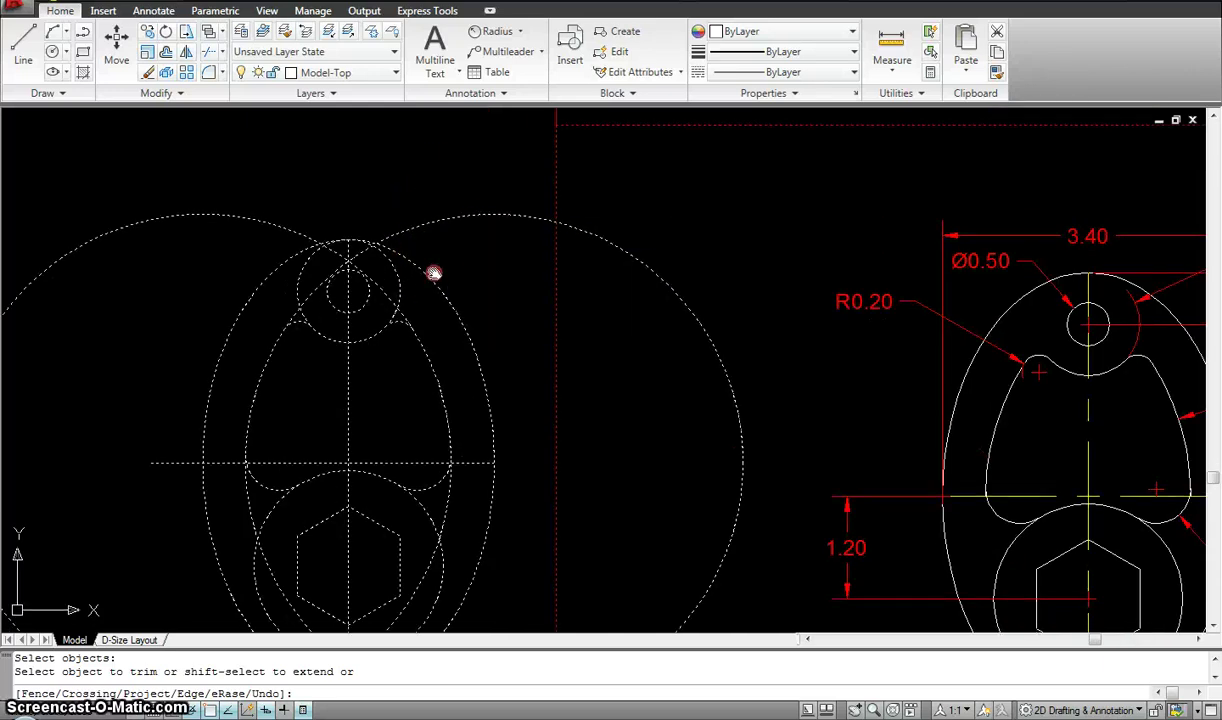
middle_drag(433, 273, 428, 215)
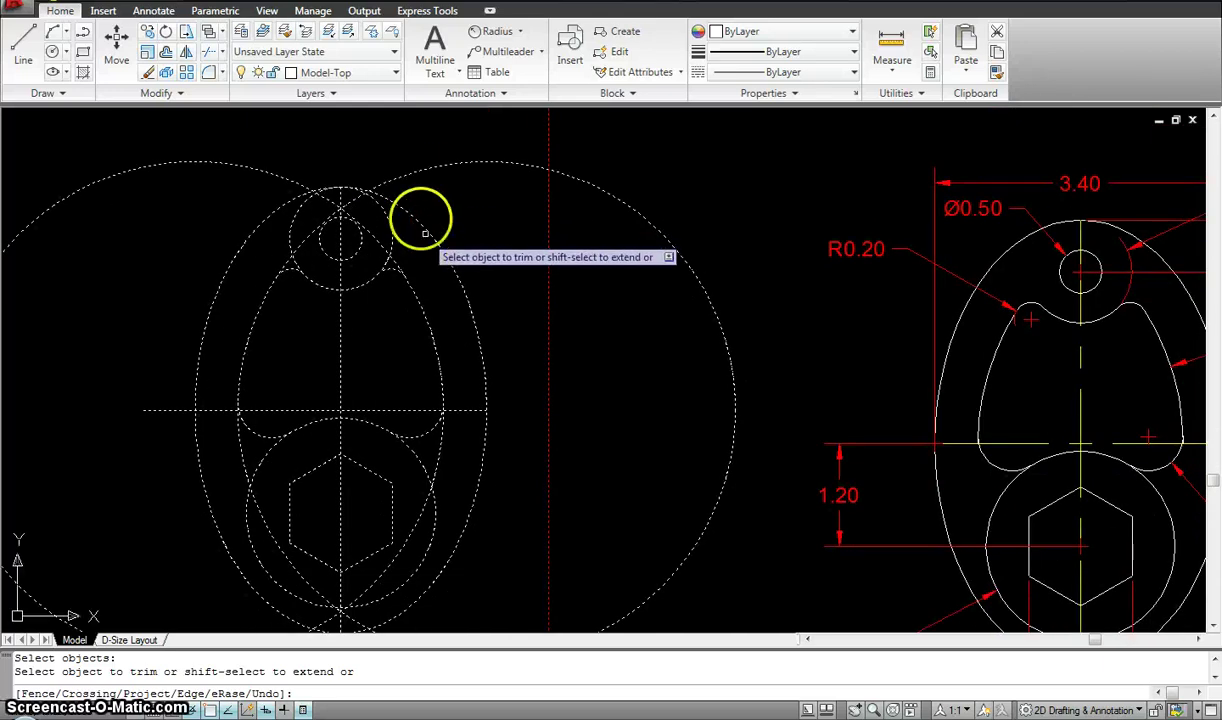
click(416, 172)
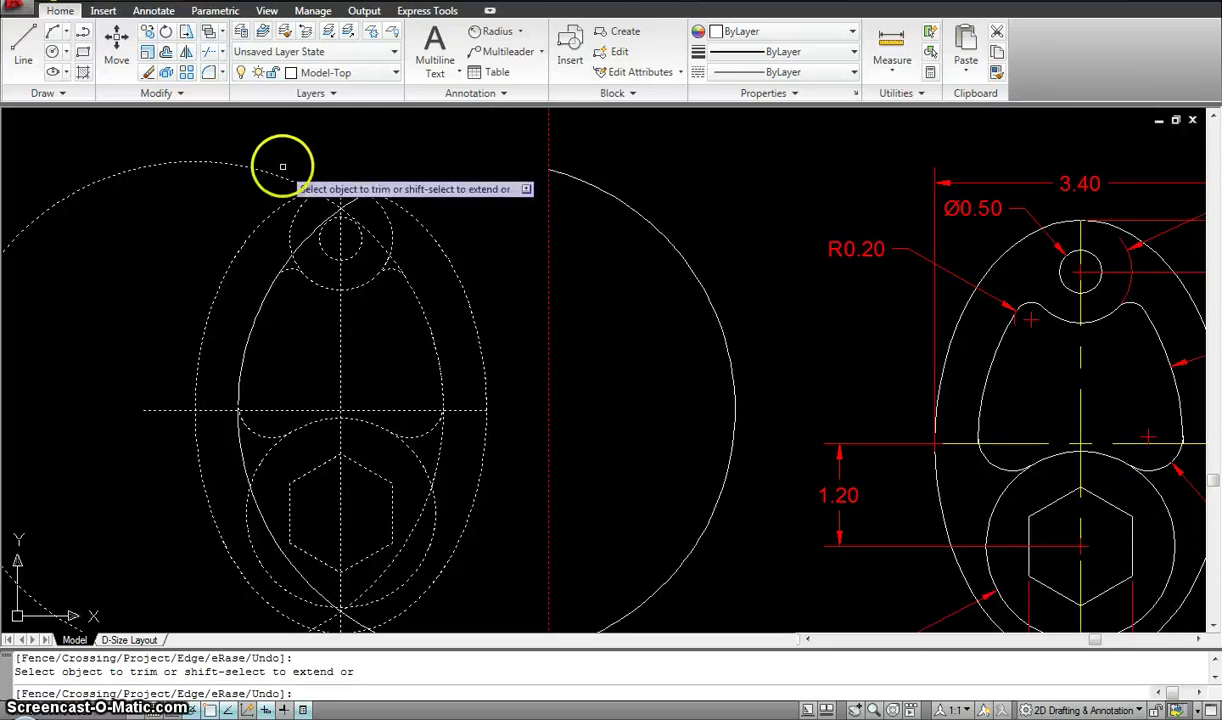
scroll(295, 237, down, 2)
middle_drag(295, 237, 293, 192)
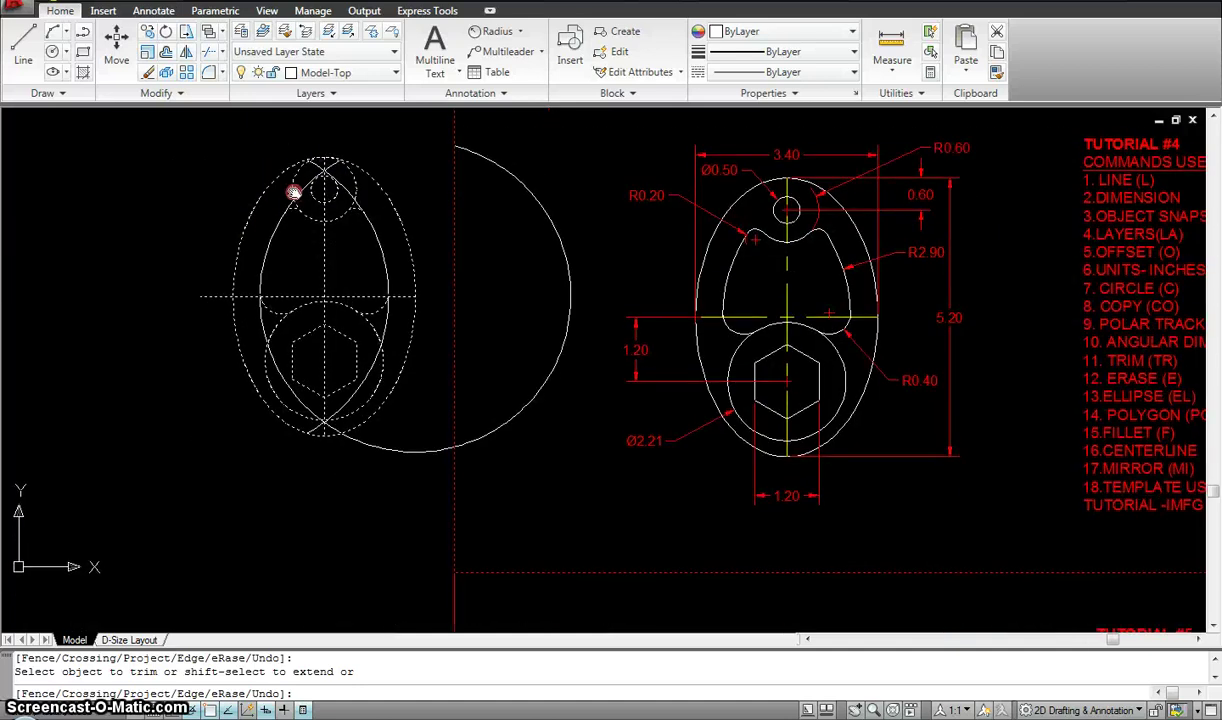
click(368, 436)
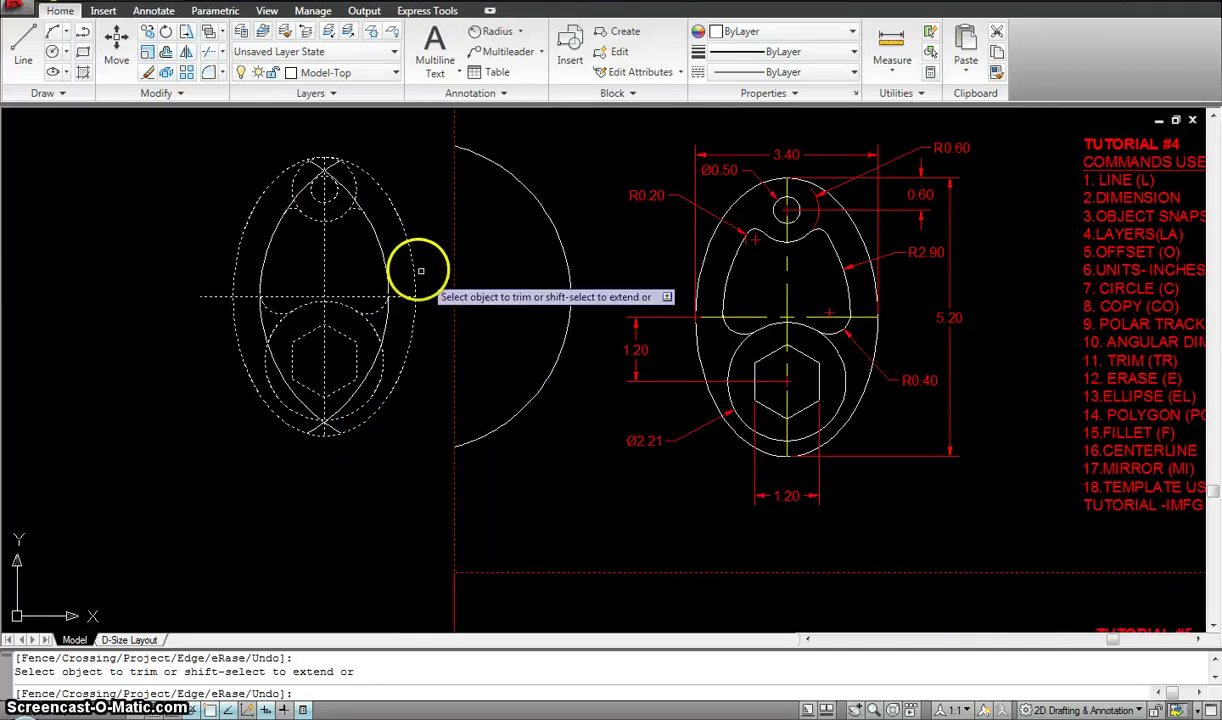
scroll(295, 160, up, 6)
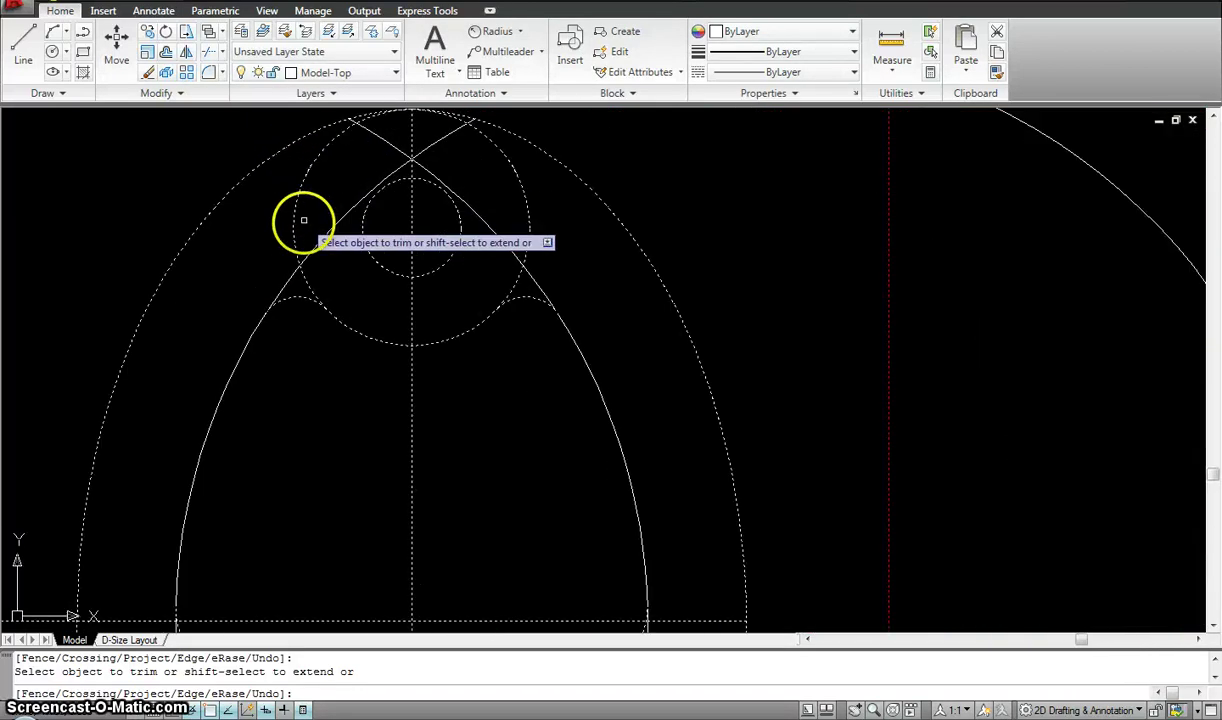
click(292, 278)
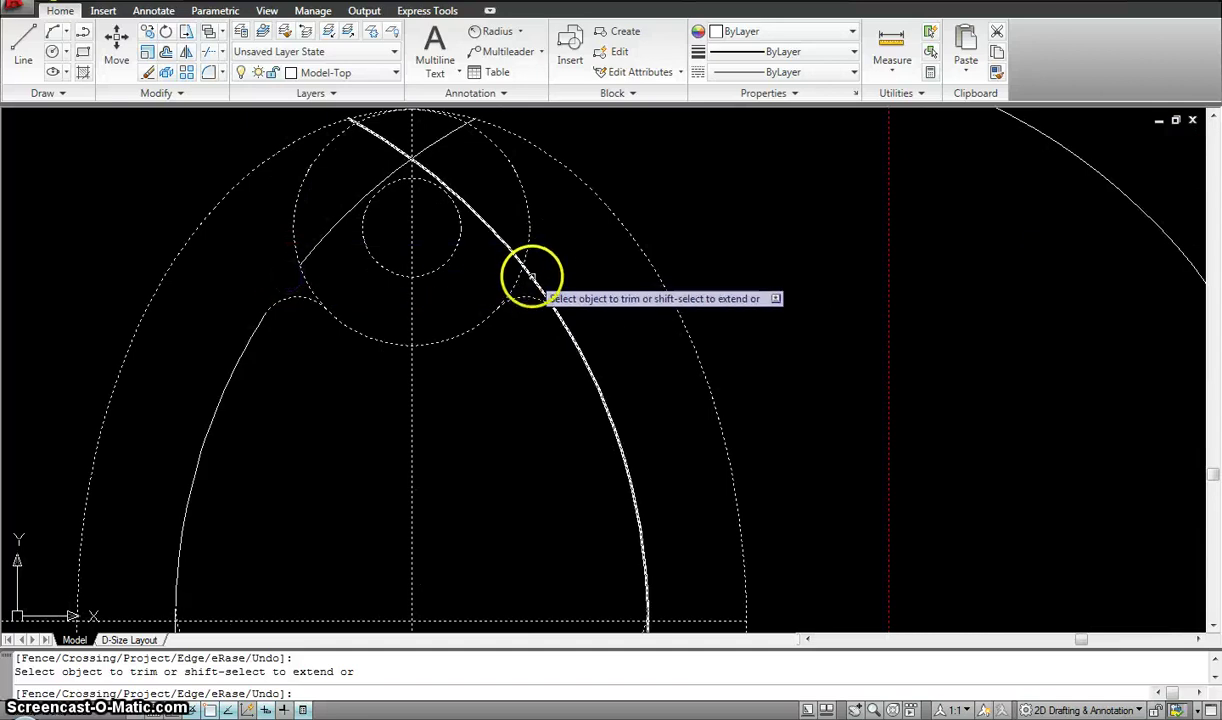
click(531, 276)
Step: Trim the left and right arcs above the hexagon circle
middle_drag(505, 344, 507, 263)
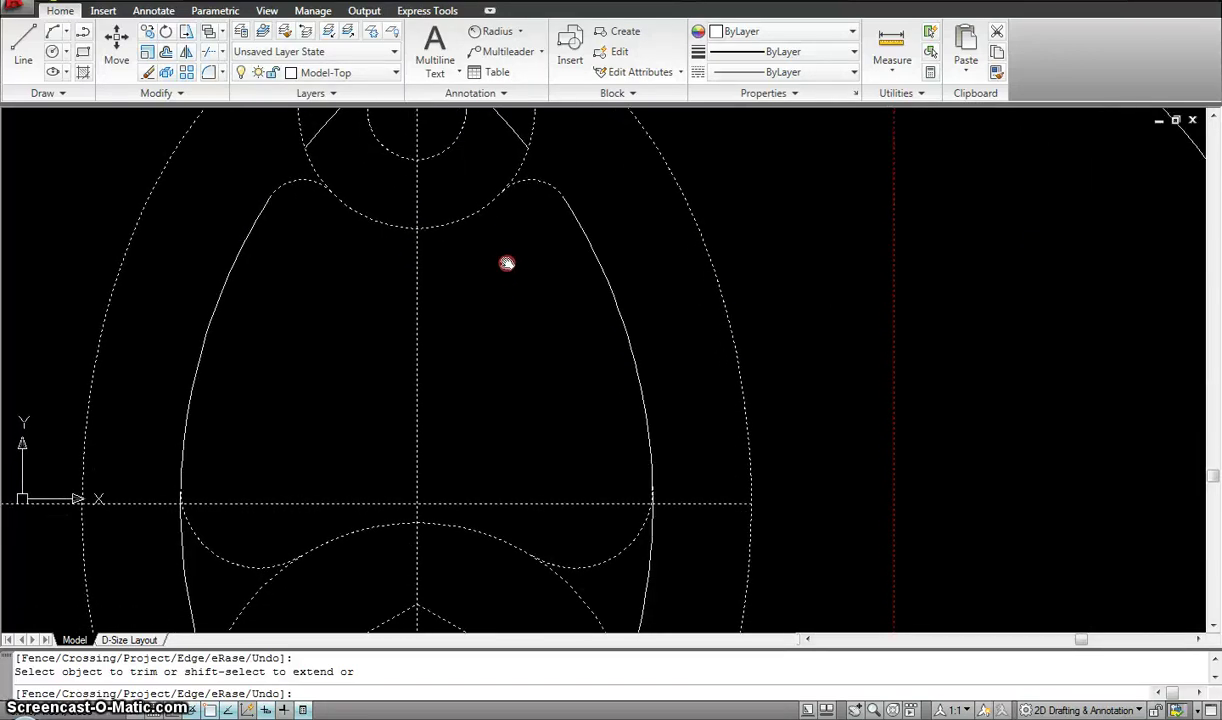
middle_drag(513, 335, 509, 260)
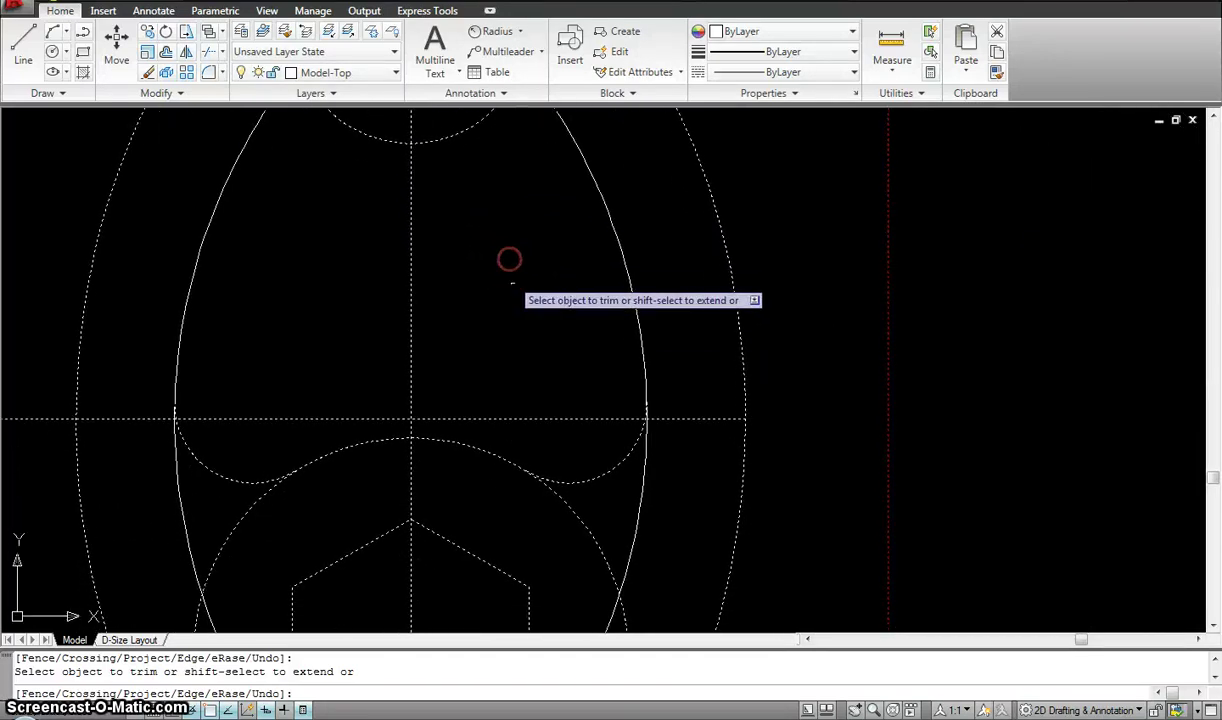
middle_drag(521, 335, 513, 266)
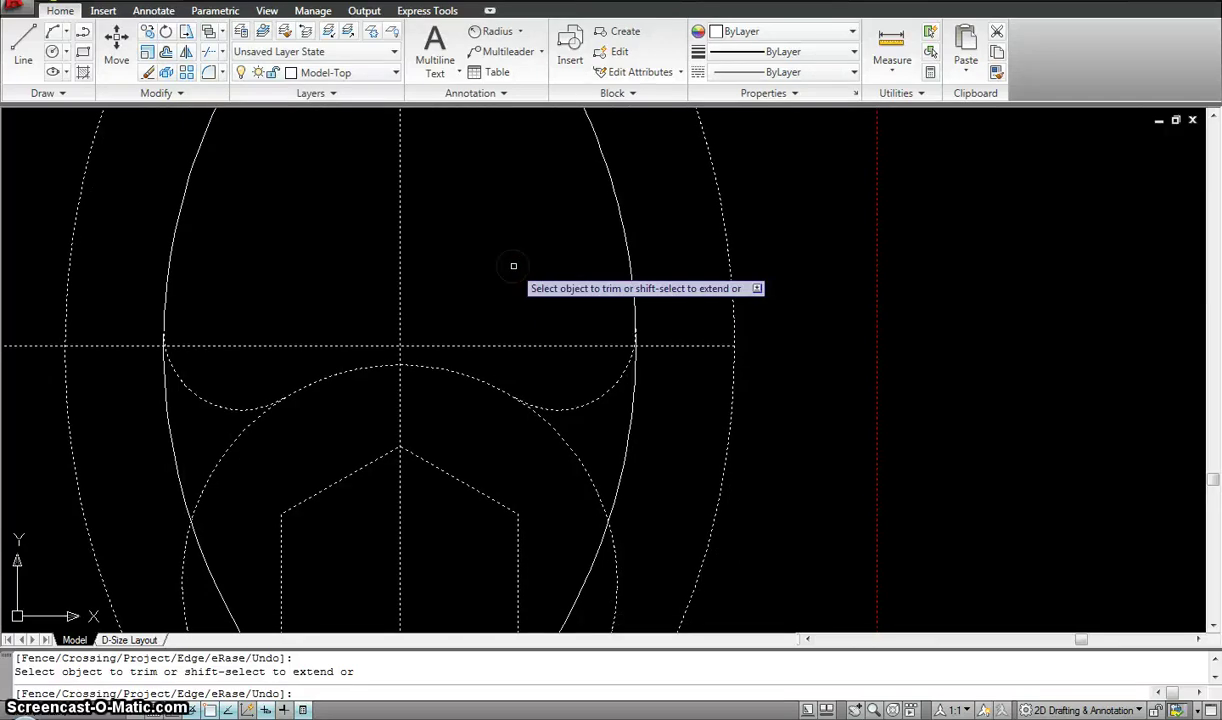
click(240, 374)
click(240, 428)
middle_drag(385, 445, 363, 375)
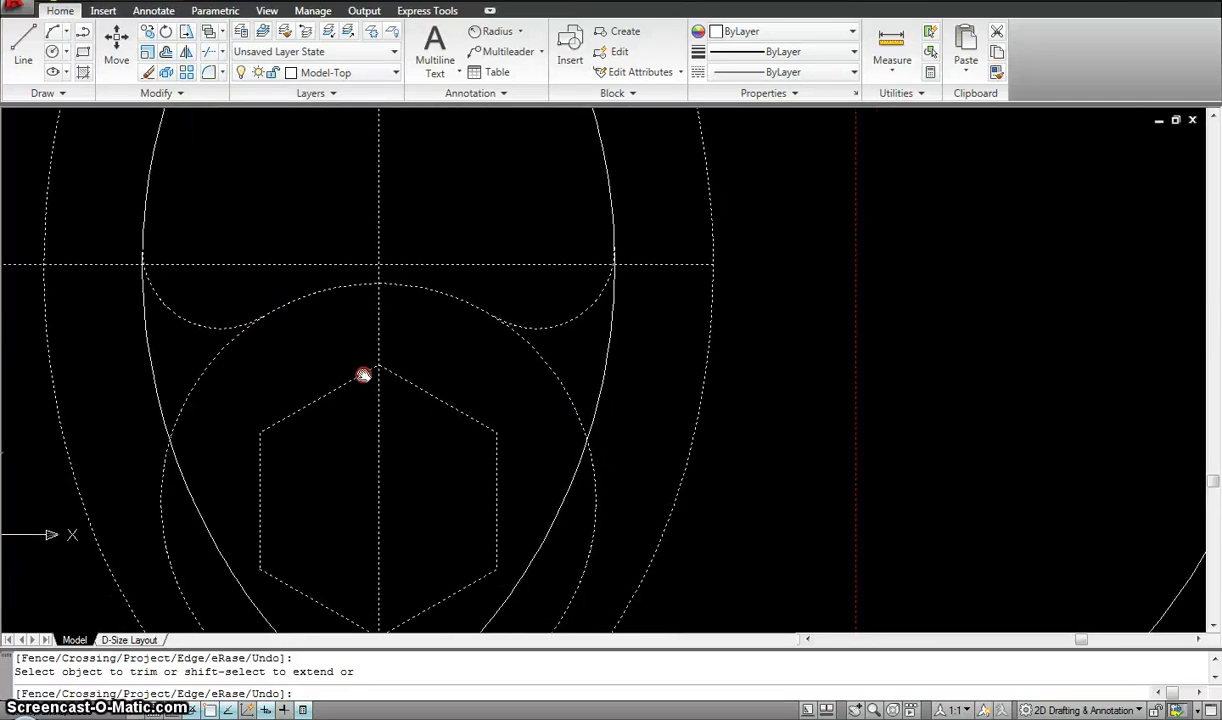
scroll(363, 375, down, 6)
scroll(363, 375, up, 5)
scroll(360, 371, down, 1)
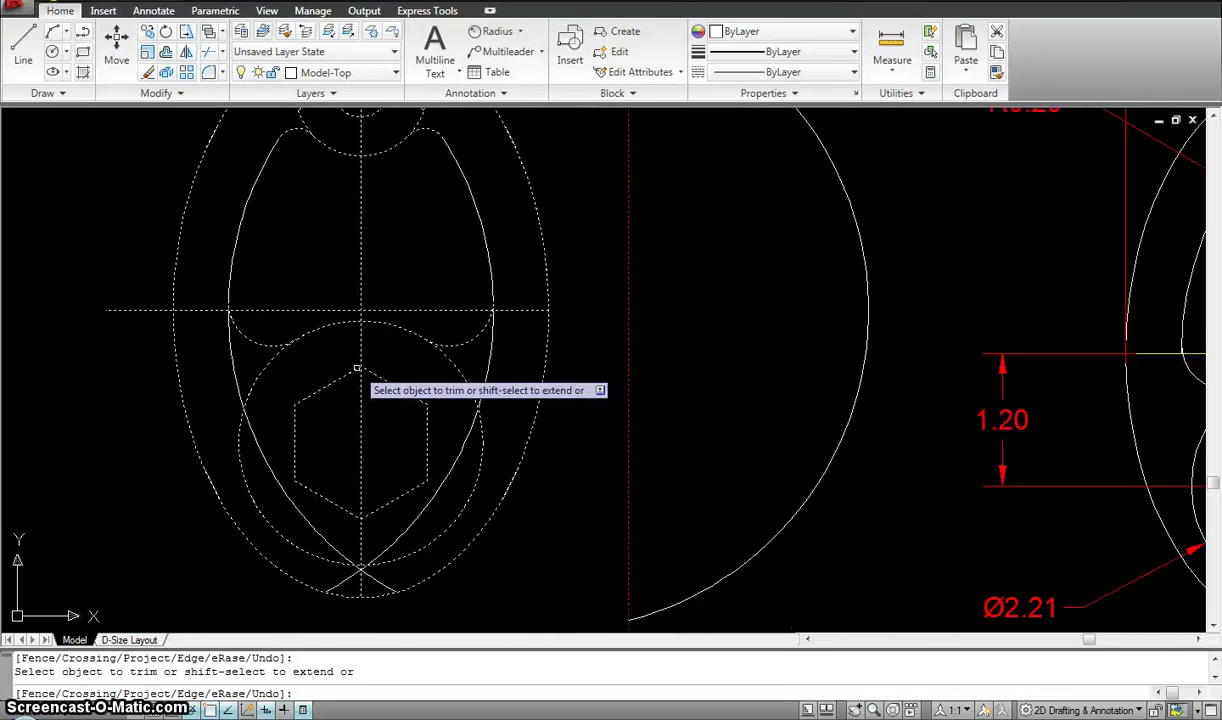
scroll(357, 369, down, 5)
scroll(357, 369, up, 6)
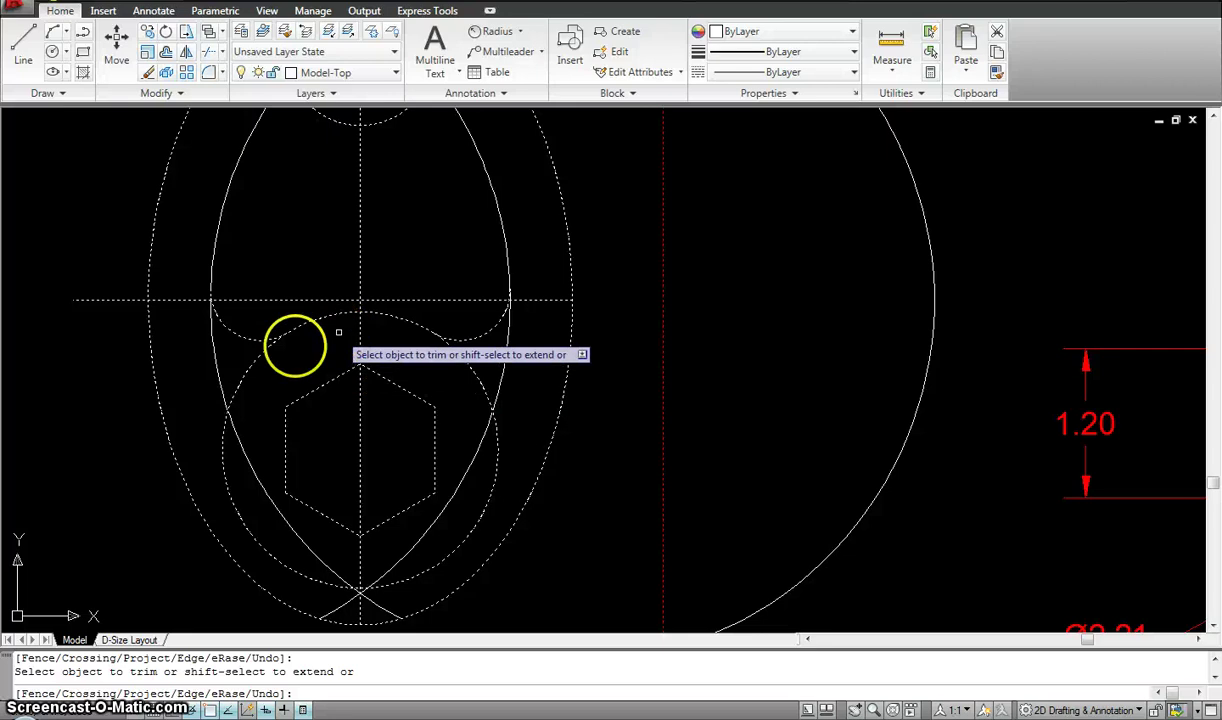
click(217, 362)
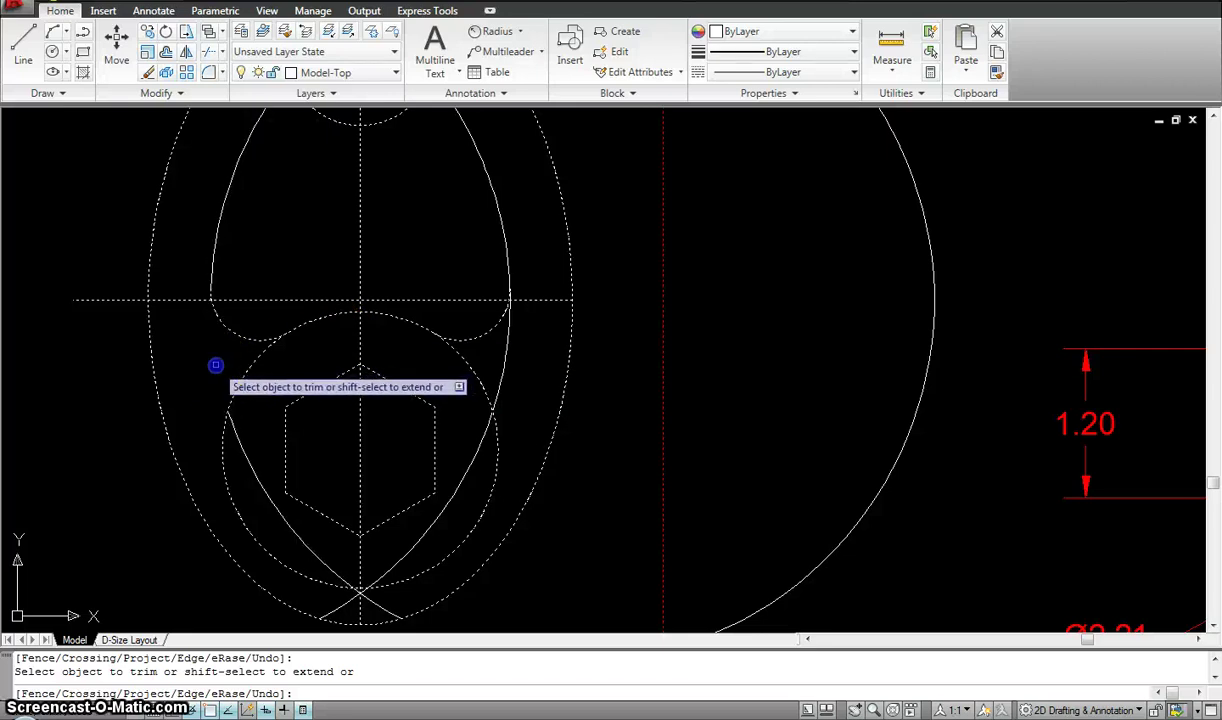
click(504, 347)
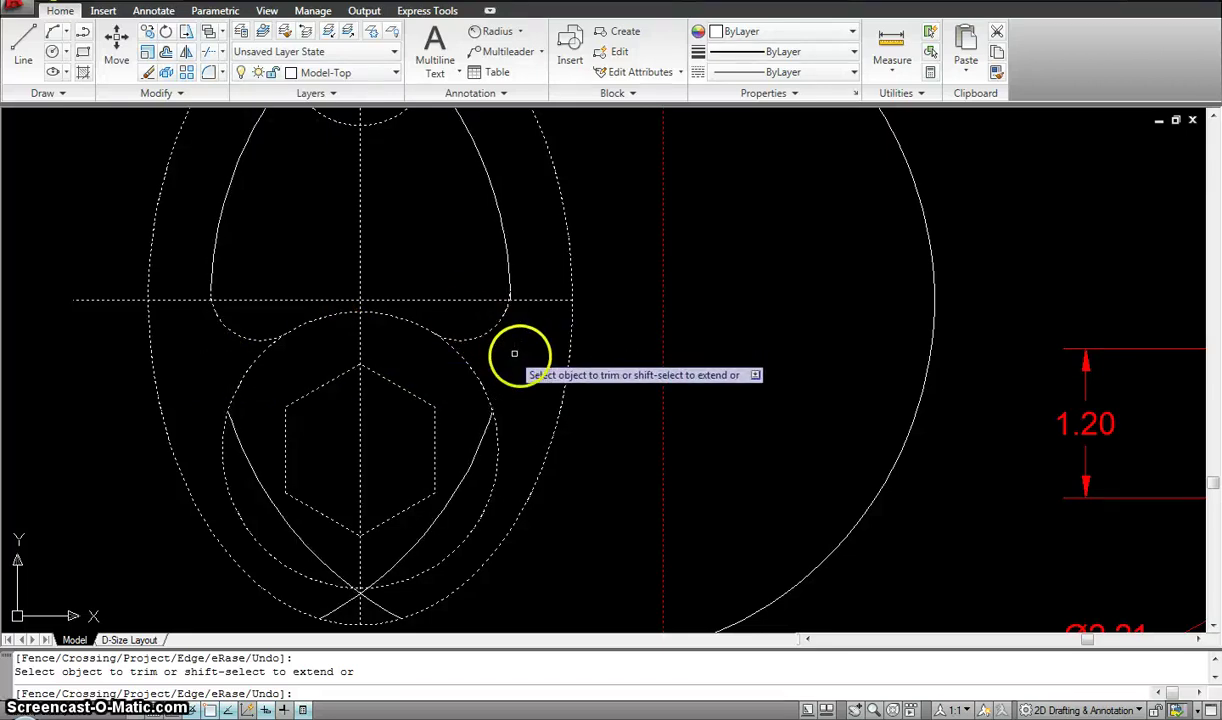
Step: Trim the top circle's lower-left arc and finish trimming
scroll(518, 352, down, 2)
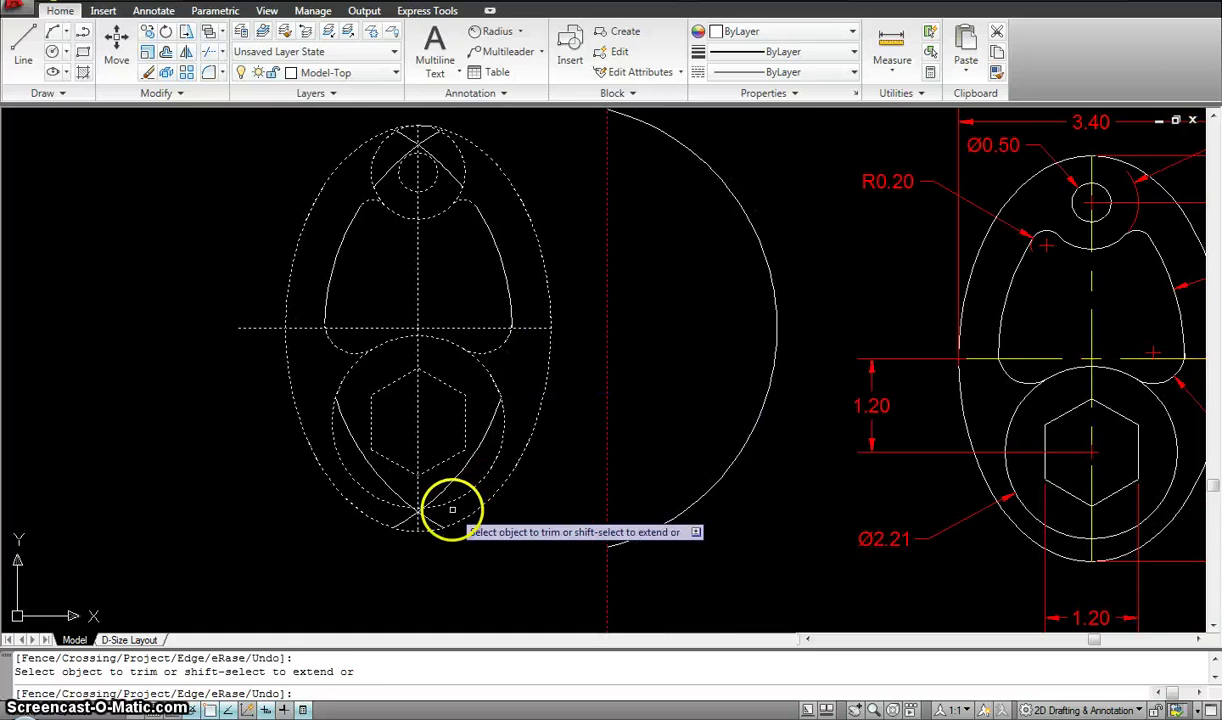
middle_drag(496, 342, 490, 394)
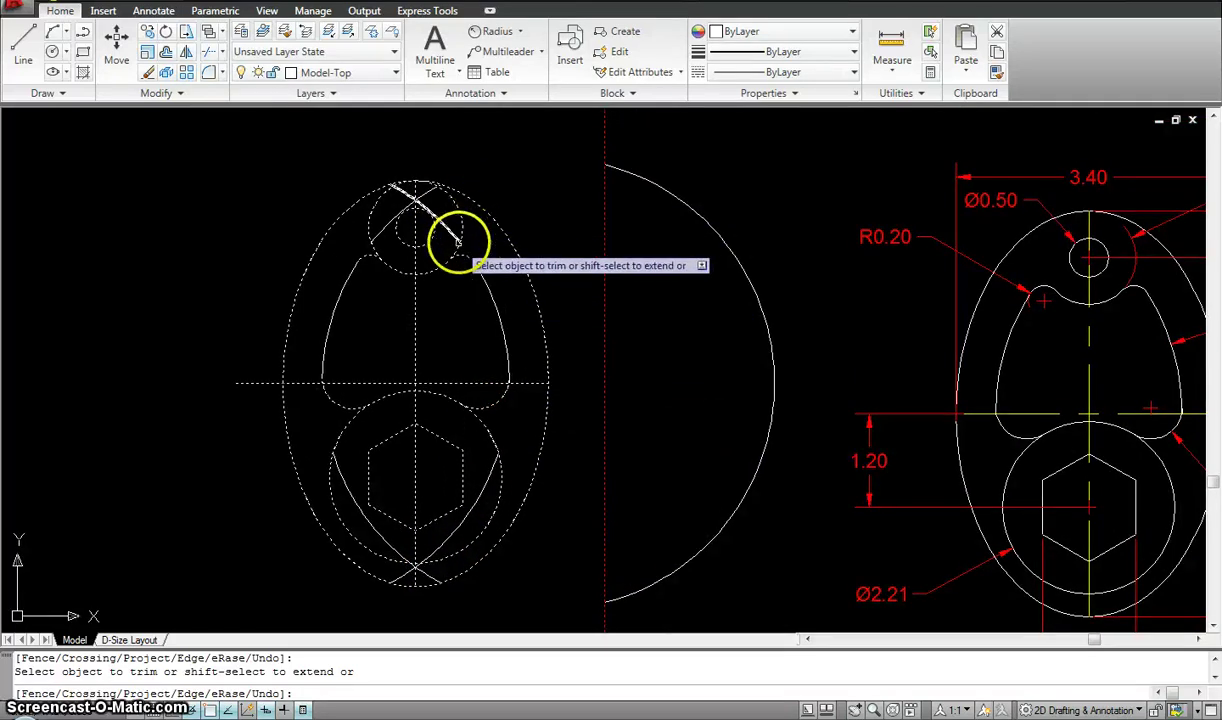
scroll(455, 250, up, 3)
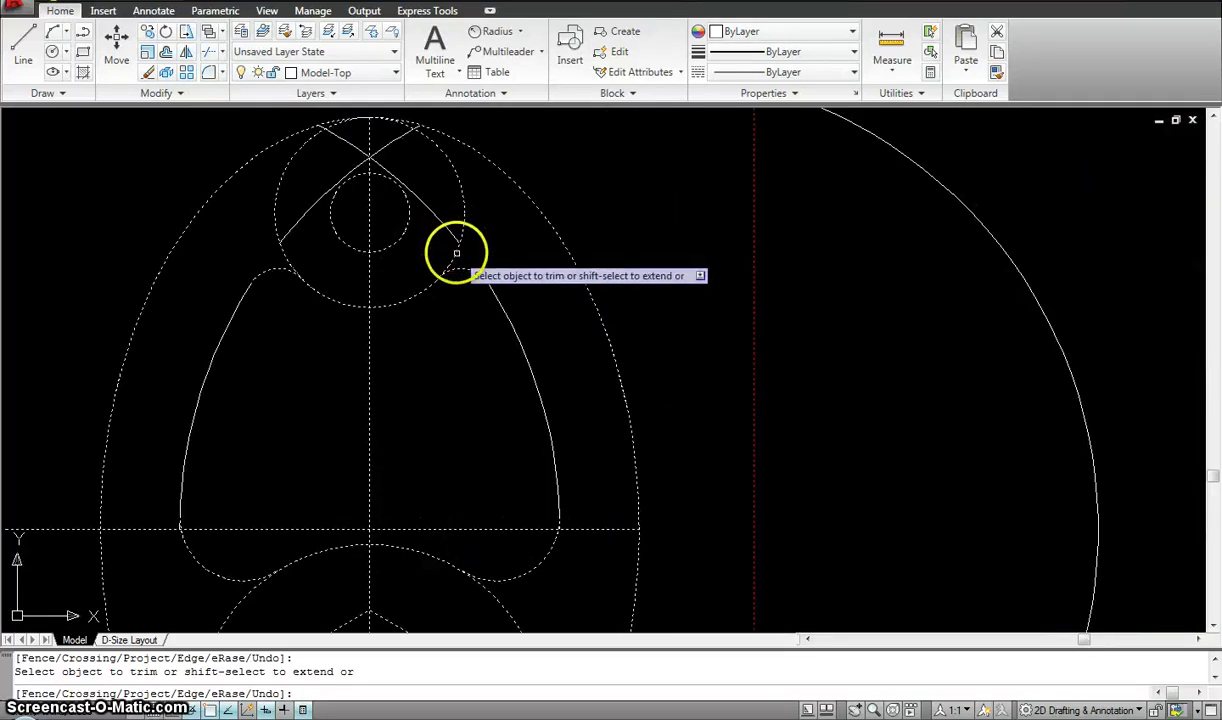
click(290, 257)
scroll(370, 255, down, 2)
scroll(395, 251, down, 2)
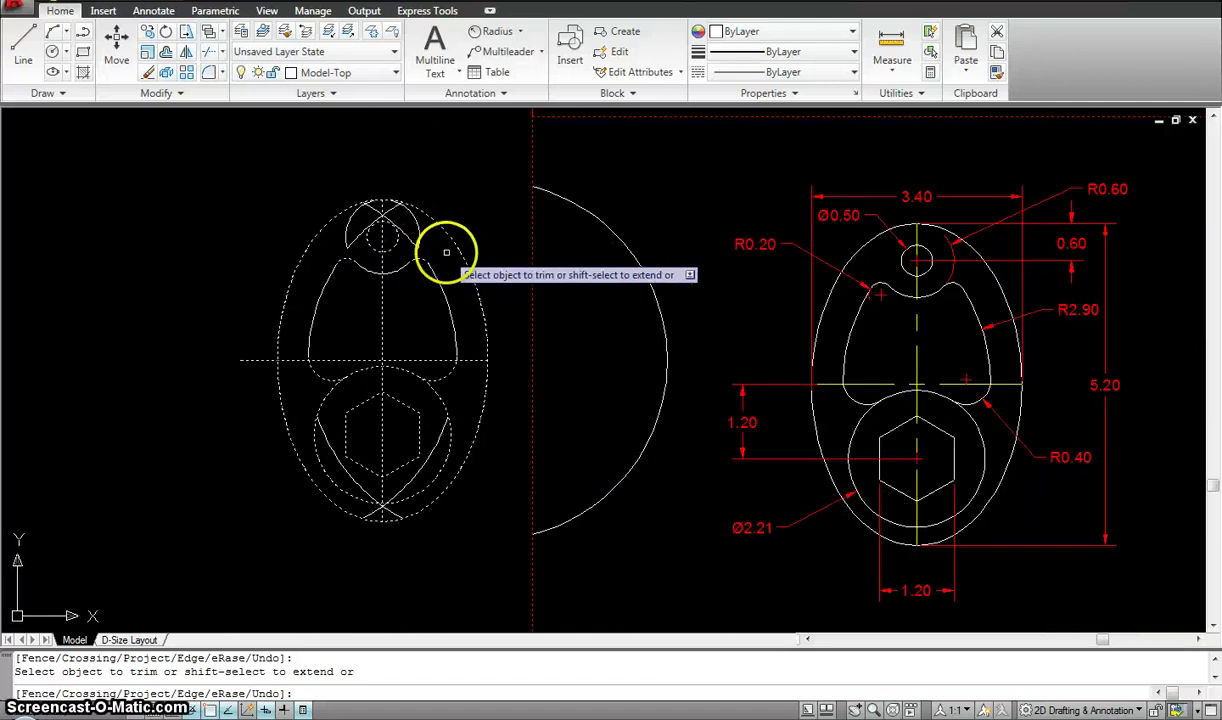
key(Escape)
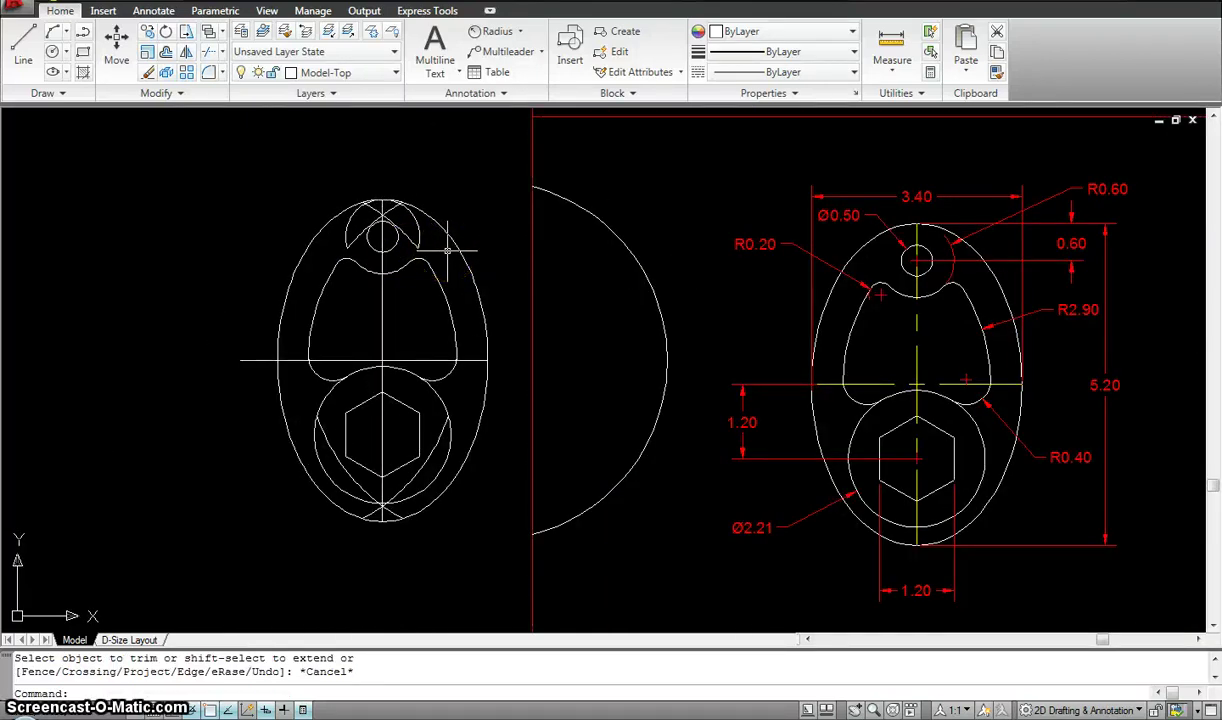
Step: Erase the construction arcs by the top hole, its upper-left arc and the arc beside the hexagon circle
key(Escape)
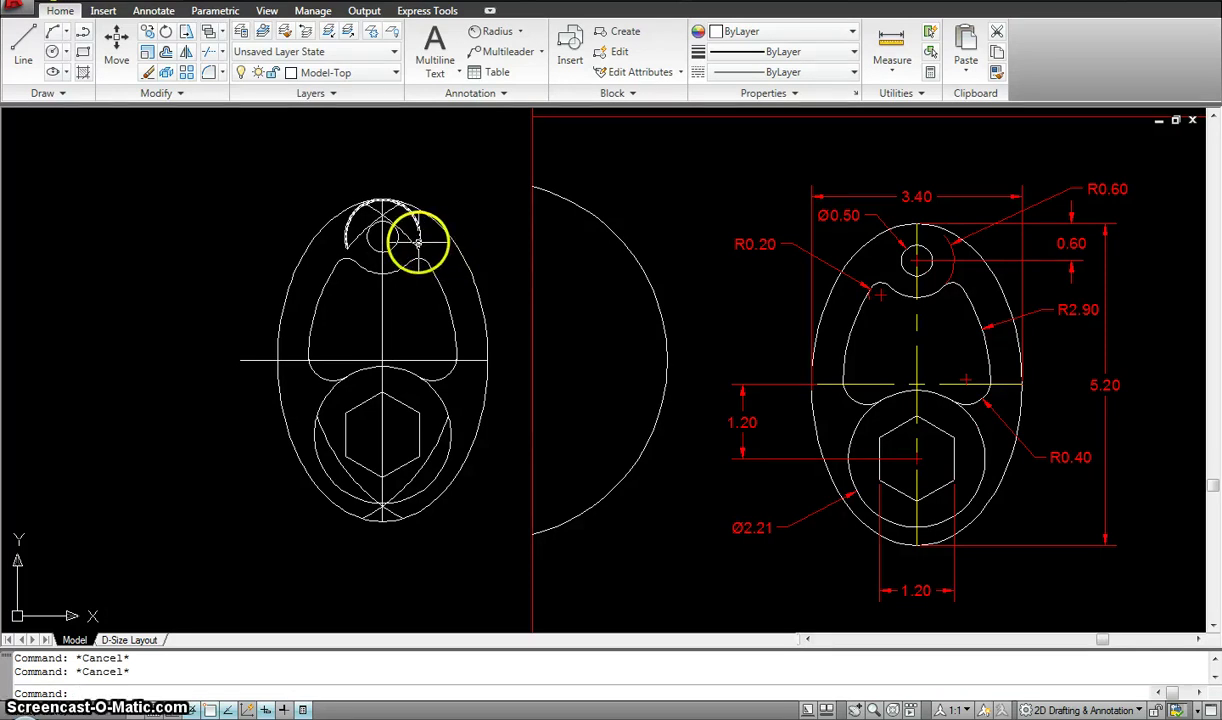
key(Return)
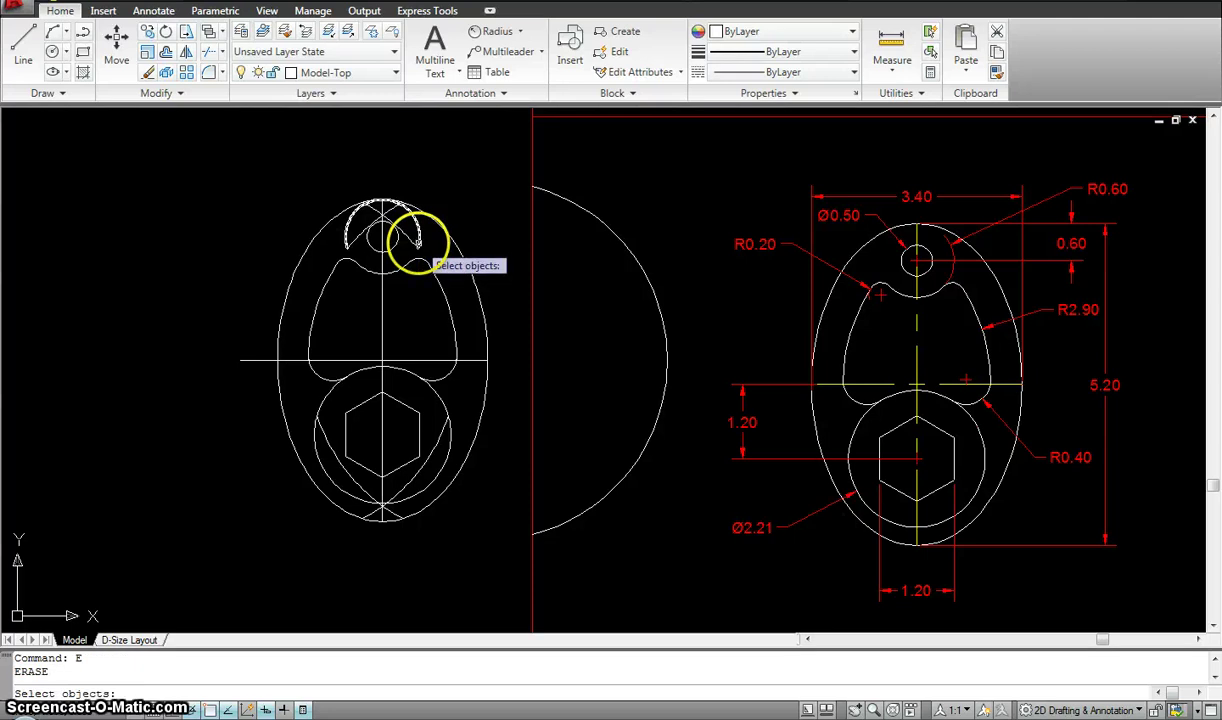
click(428, 245)
click(408, 235)
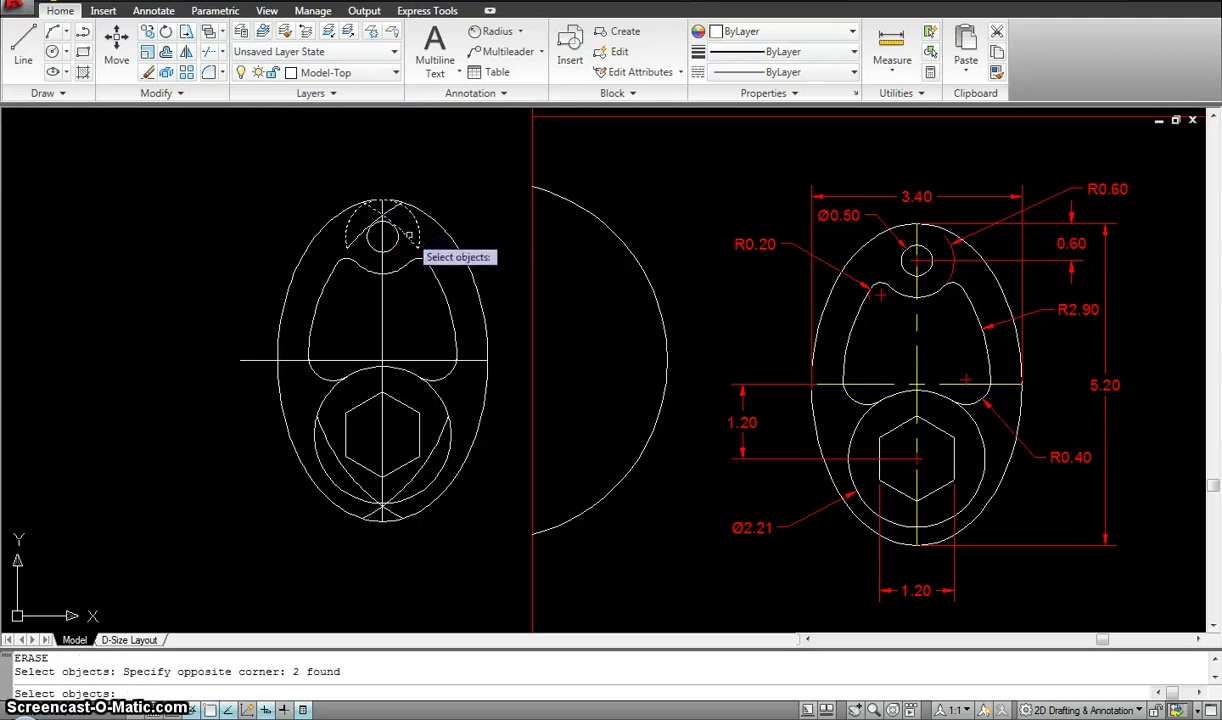
click(356, 234)
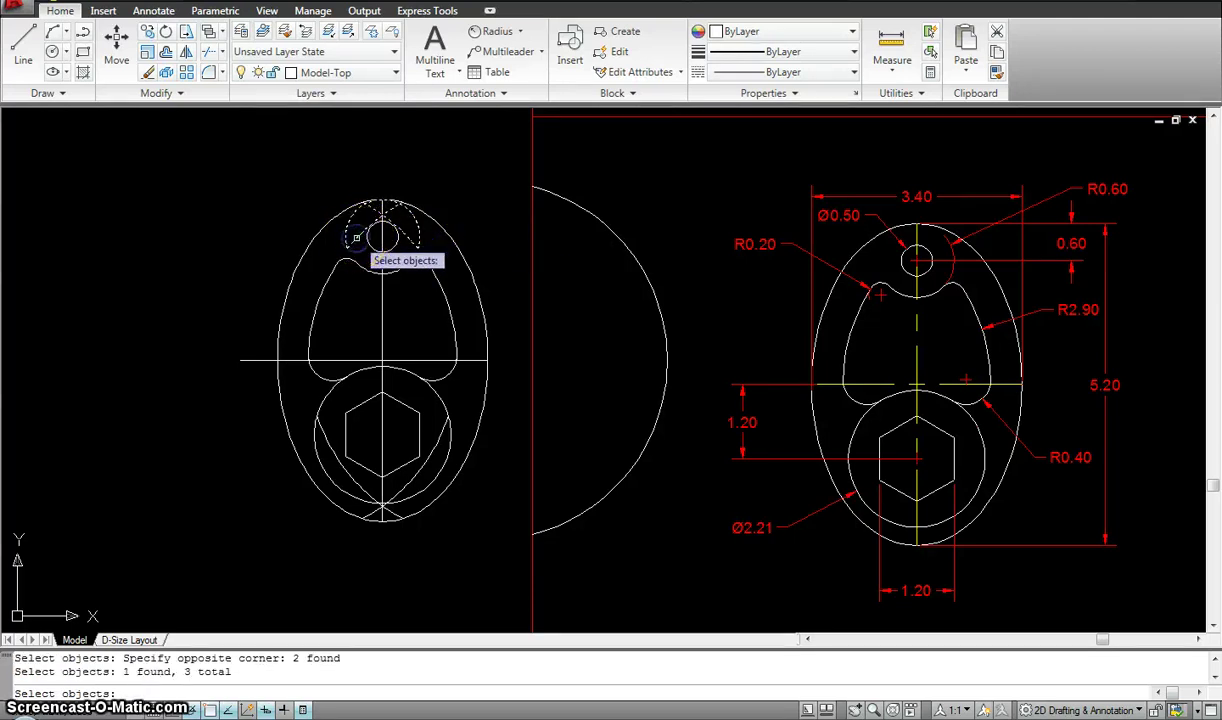
click(440, 430)
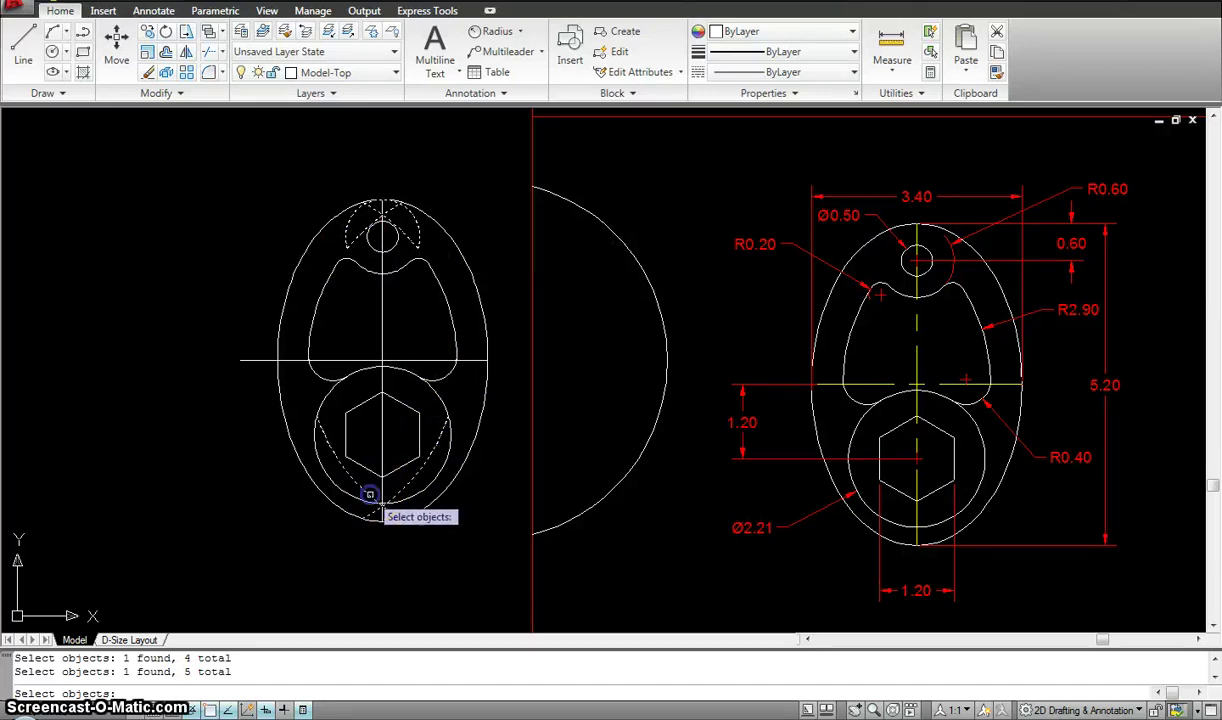
key(Return)
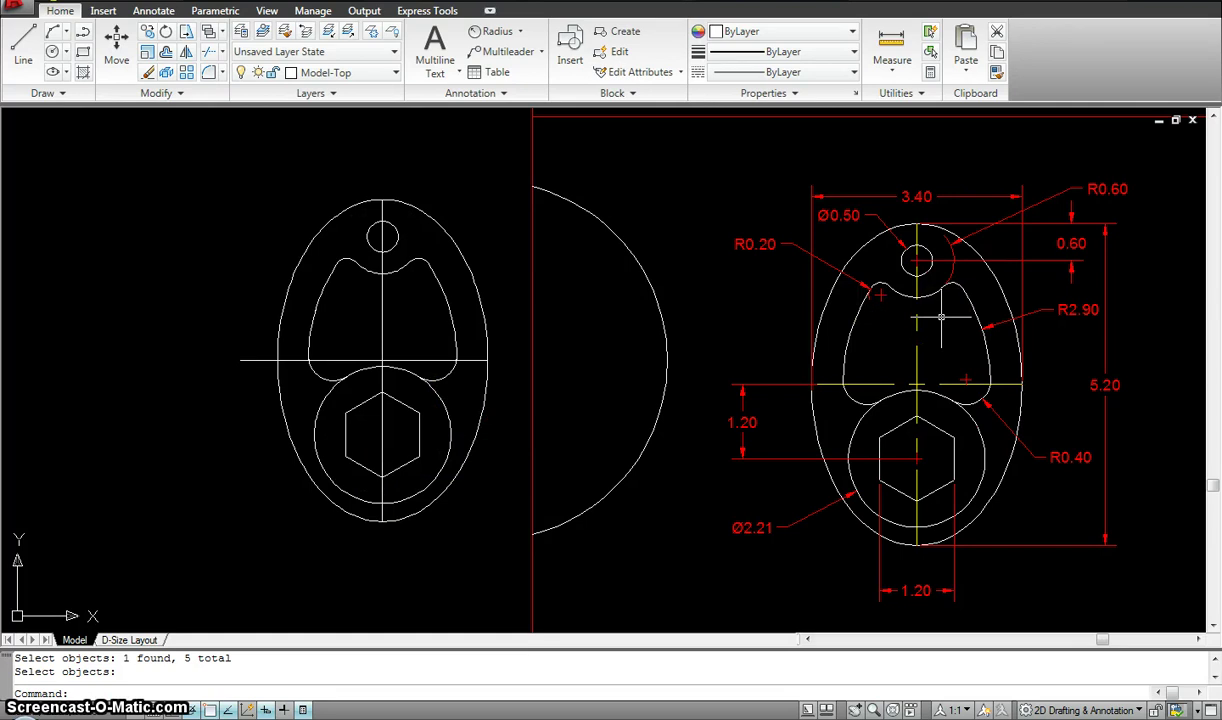
Step: Set CENTERLINE as the current layer, replacing Model-Top
mouse_move(941, 317)
middle_down()
mouse_move(927, 316)
mouse_move(927, 299)
middle_up()
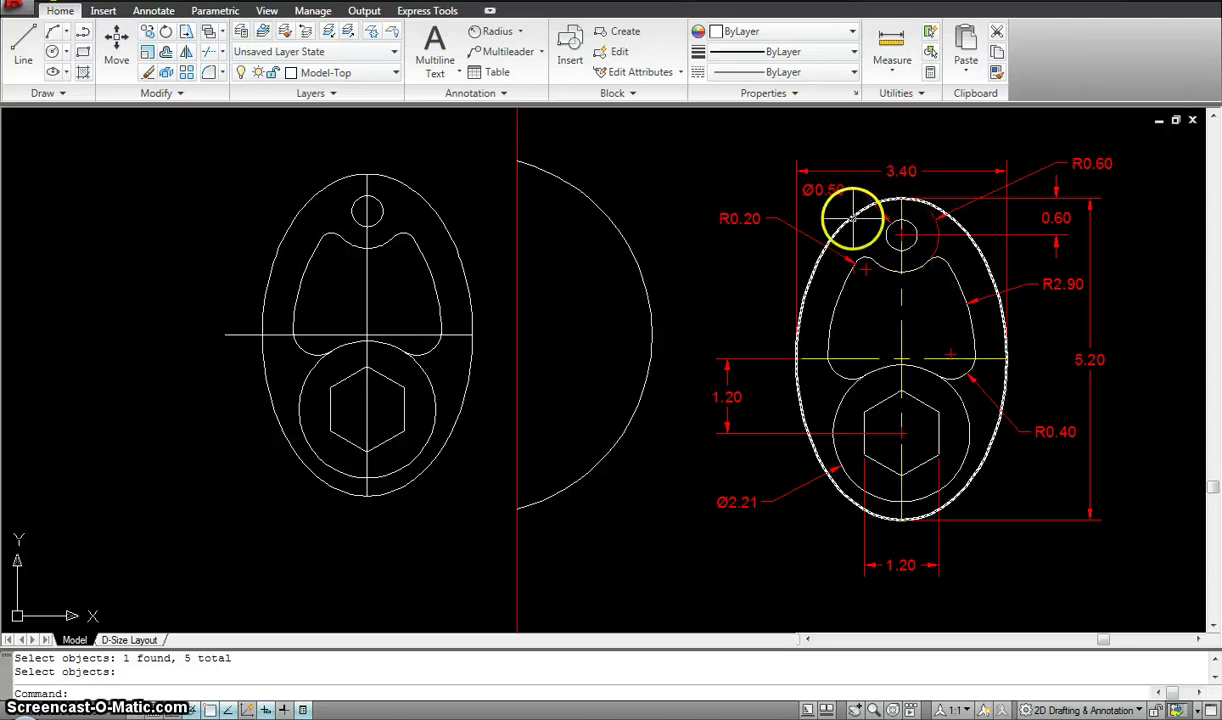
click(1062, 163)
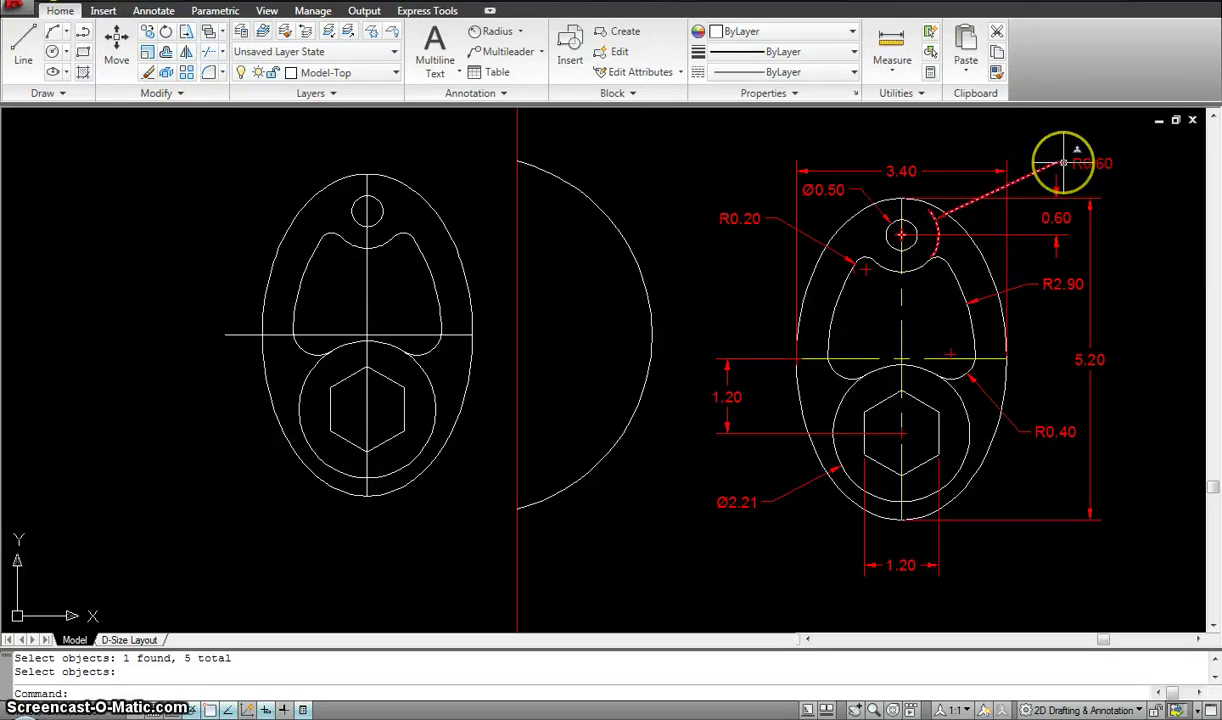
click(1062, 163)
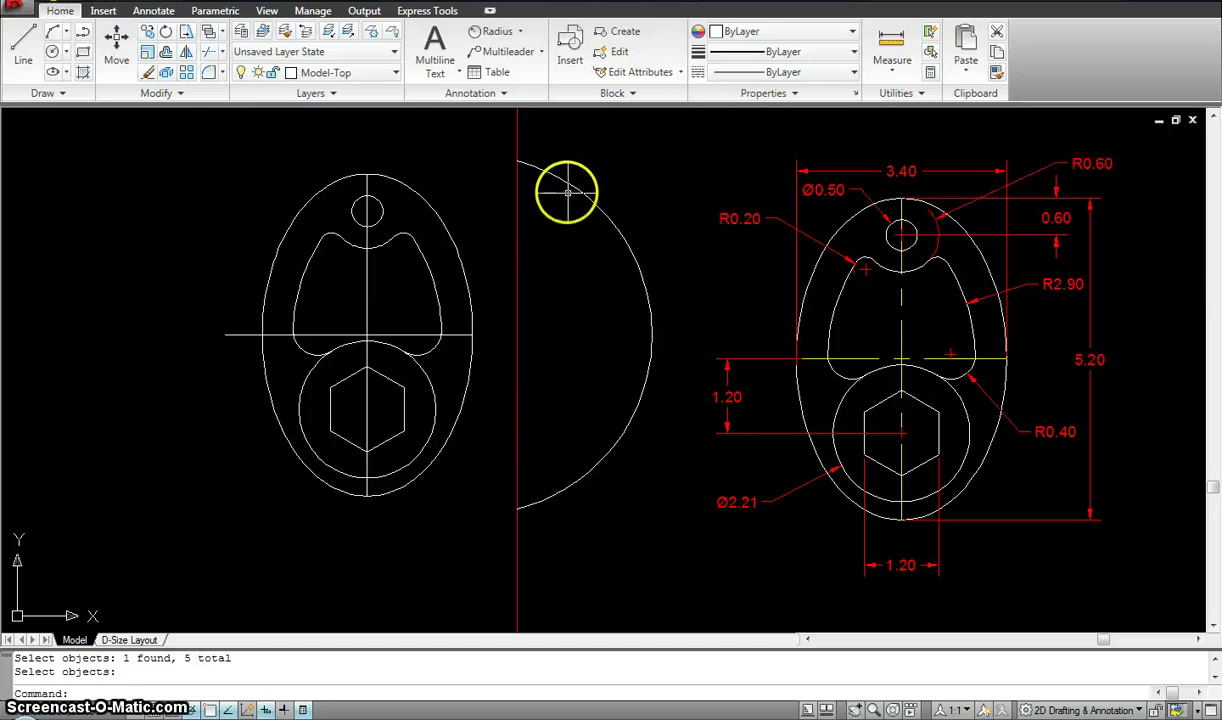
click(320, 76)
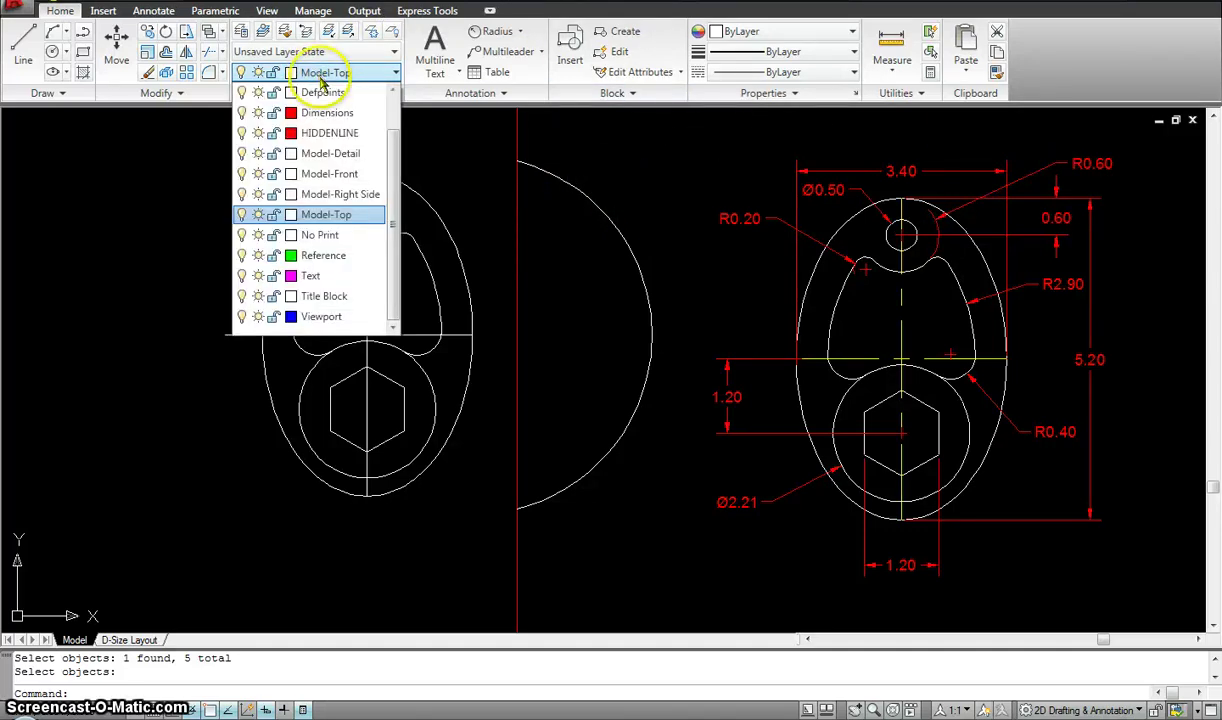
scroll(388, 169, up, 2)
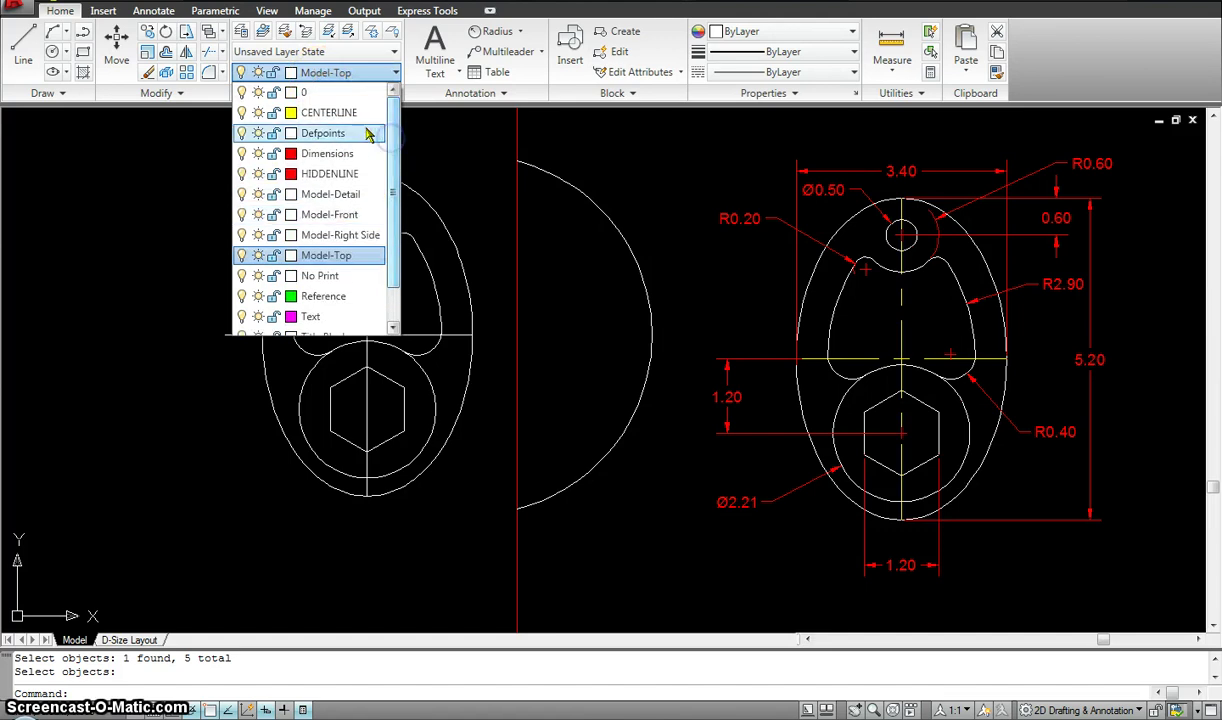
click(316, 114)
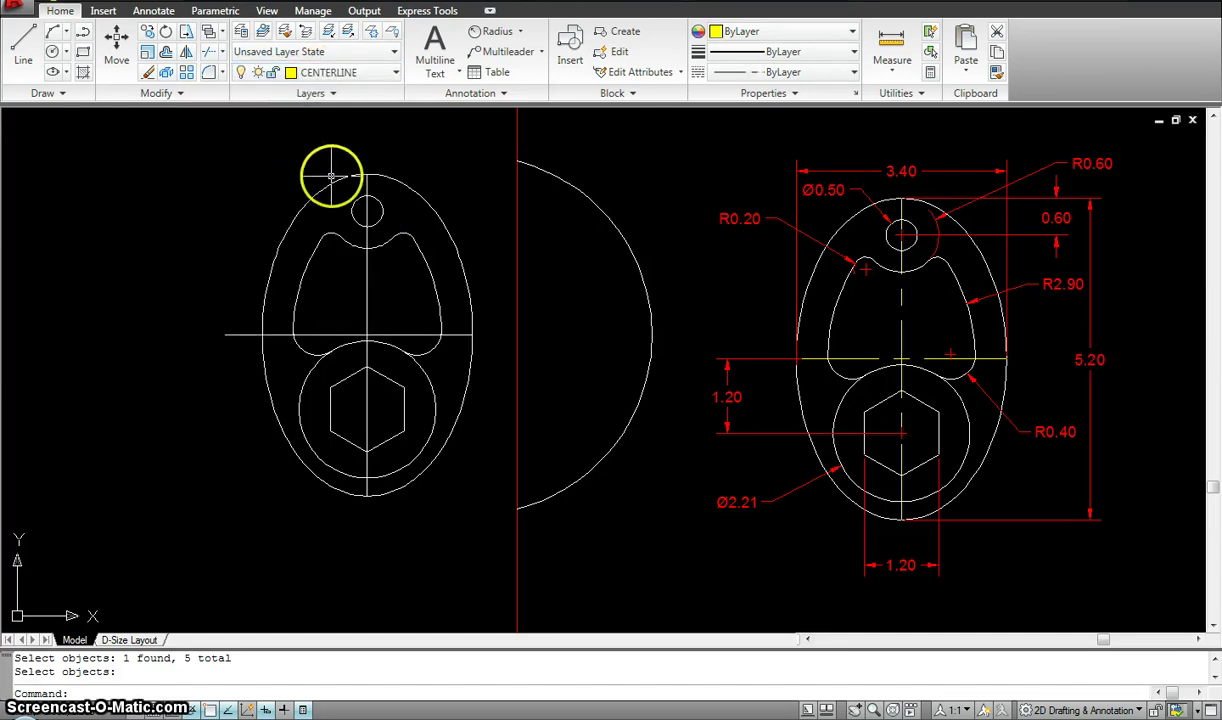
Step: Erase the two old white axis lines through the part
text(l)
key(Return)
key(Escape)
key(Escape)
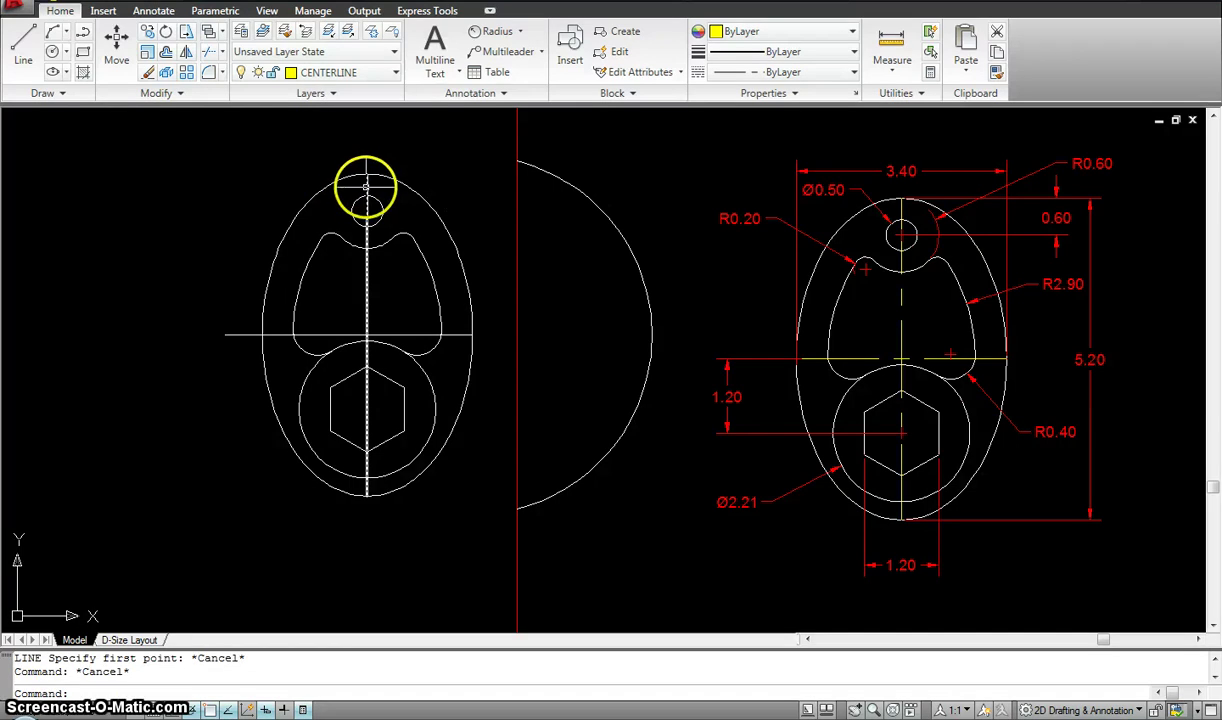
text(e)
key(Return)
click(367, 186)
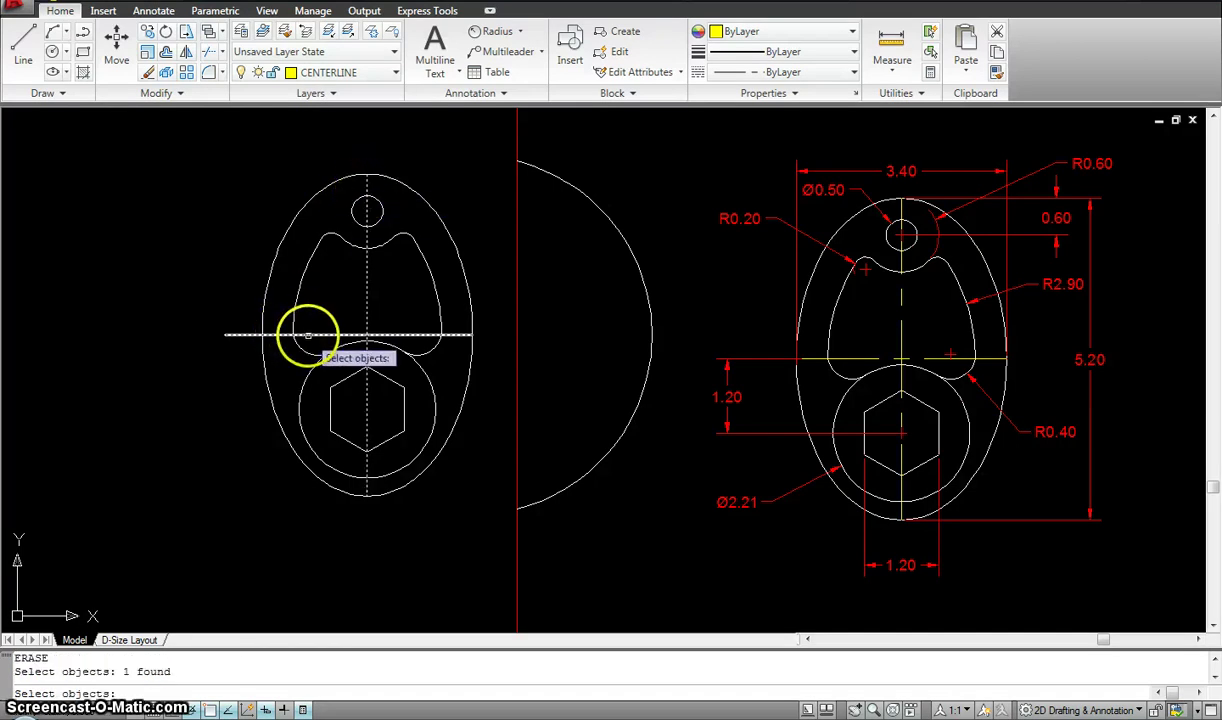
key(Return)
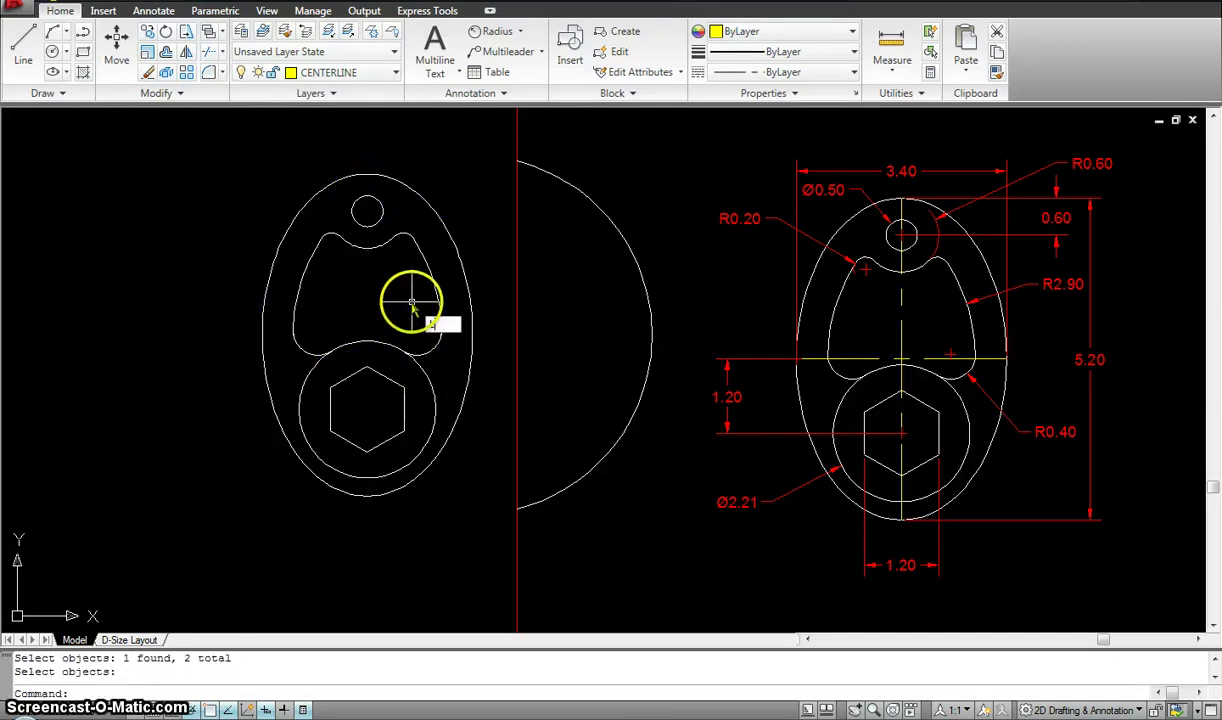
Step: Draw the vertical centerline from the oval's top to bottom and begin the horizontal one
text(l)
key(Return)
click(367, 173)
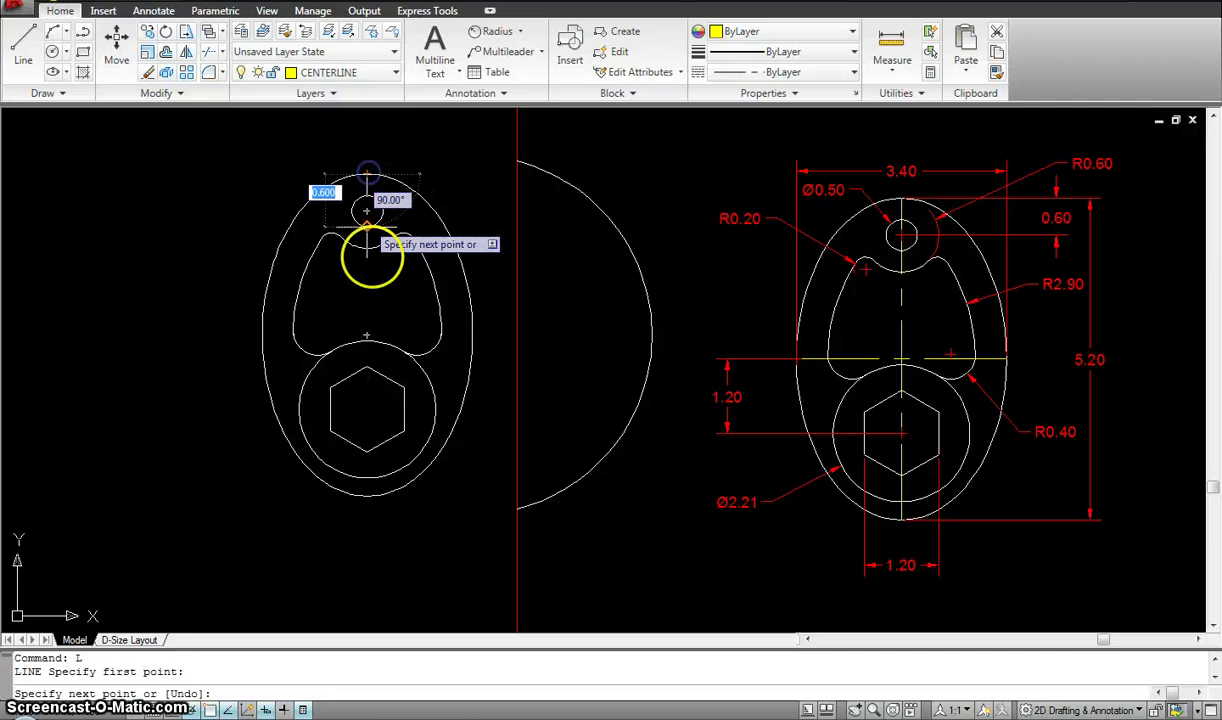
click(368, 497)
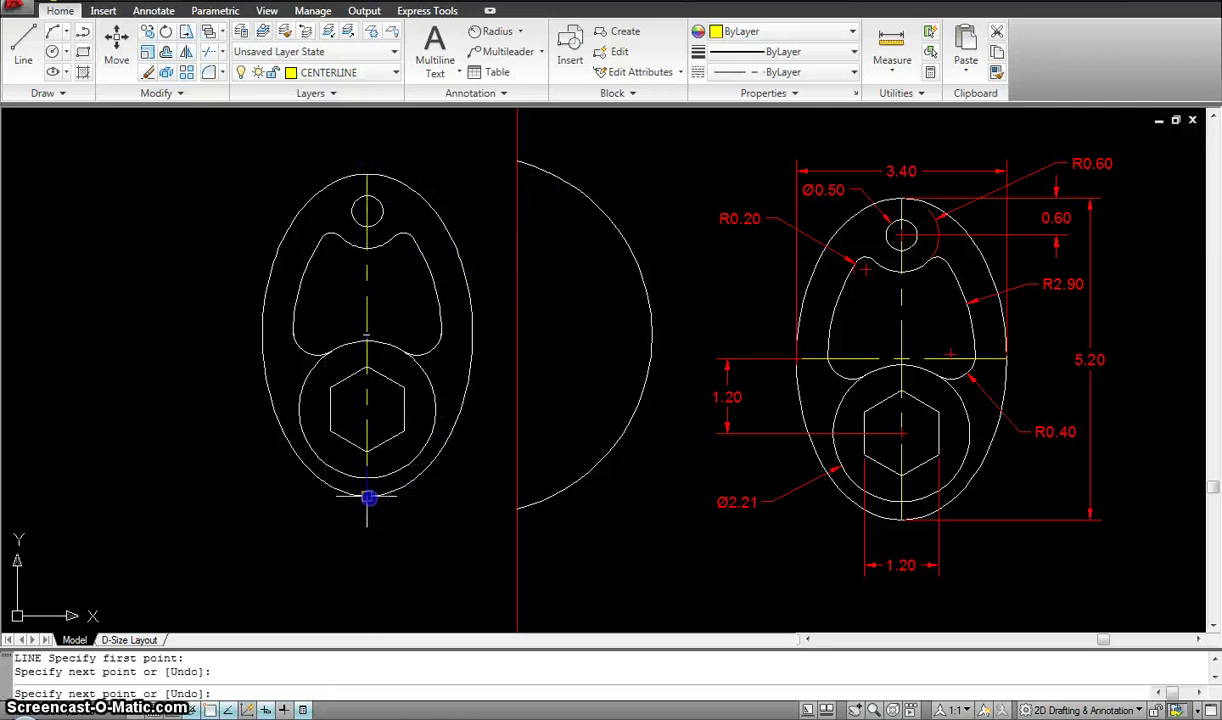
key(Escape)
key(Return)
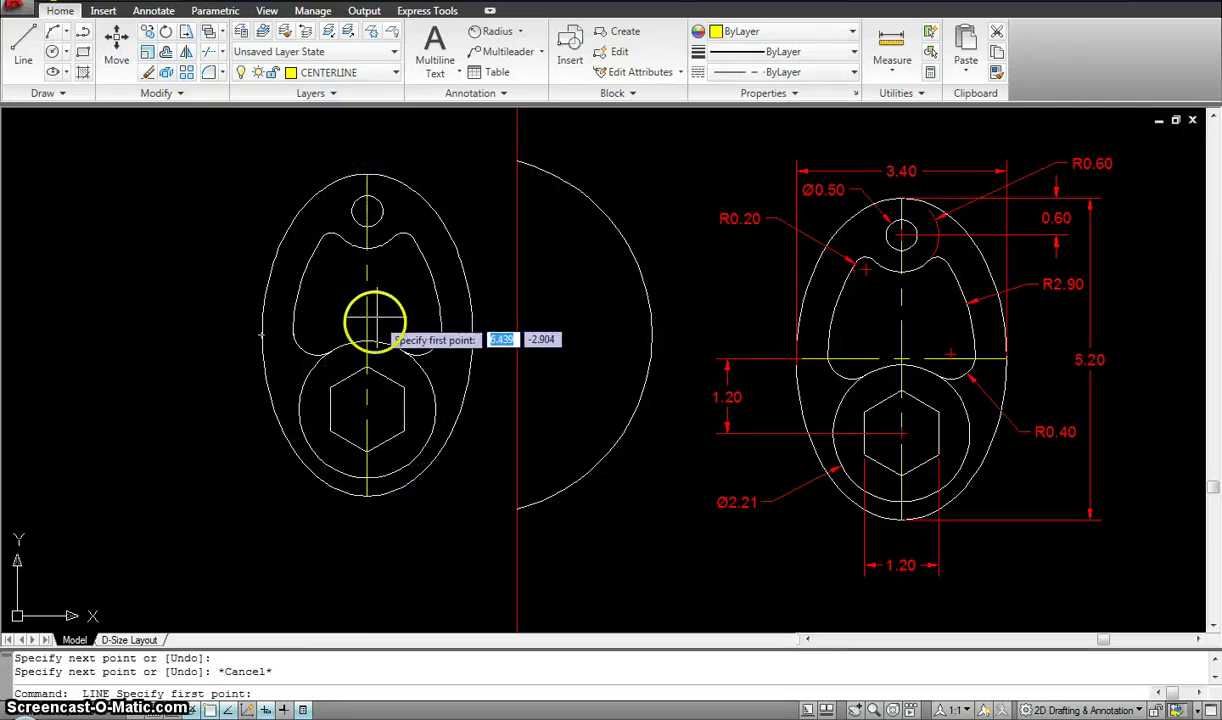
click(470, 335)
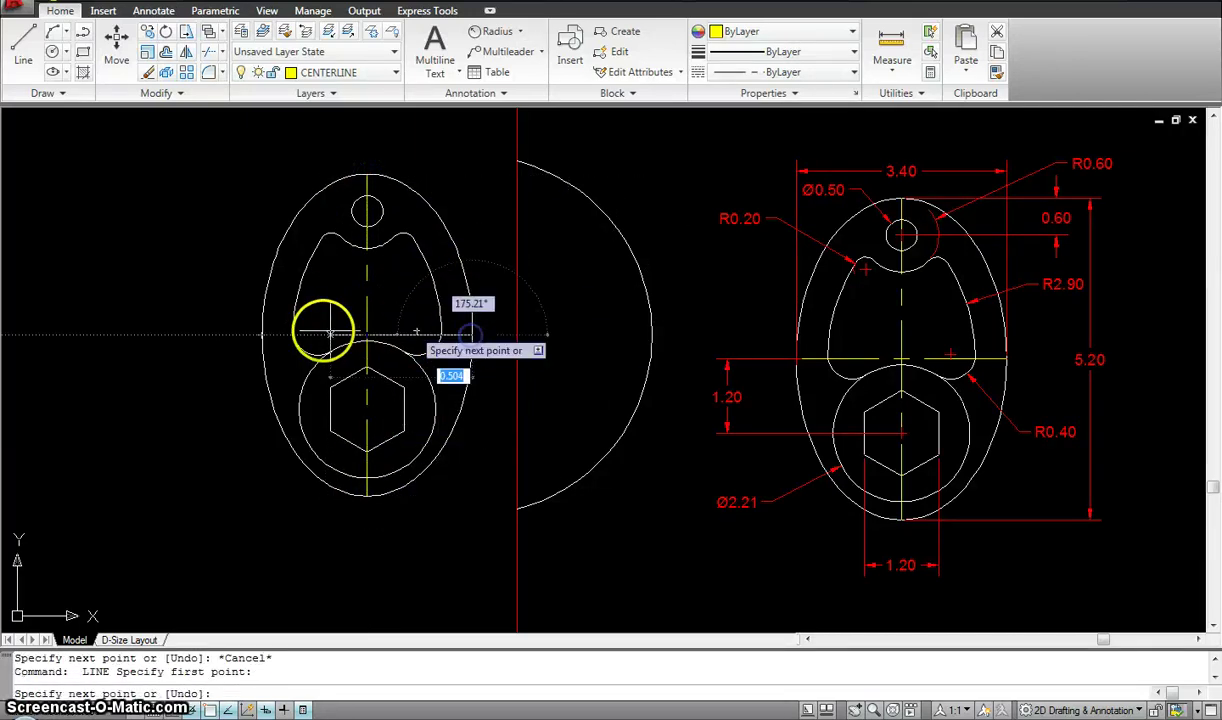
Step: Finish the horizontal centerline at the oval's left edge and make Dimensions the current layer
click(259, 336)
key(Escape)
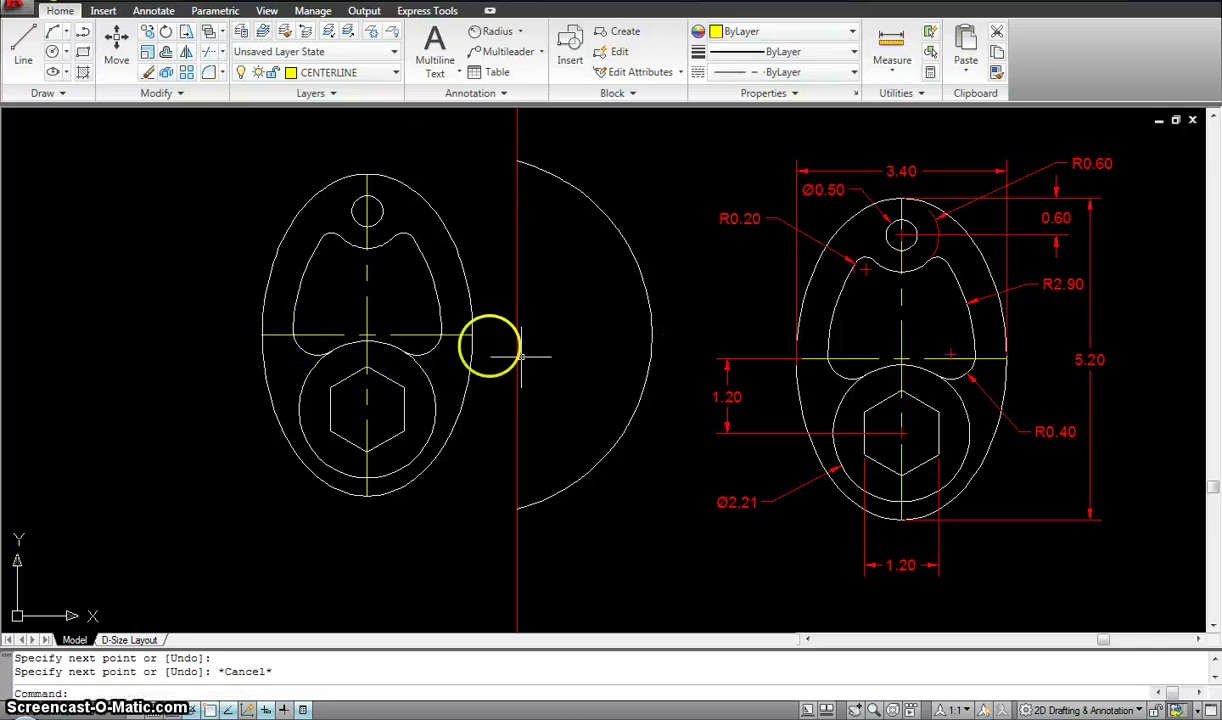
mouse_move(863, 360)
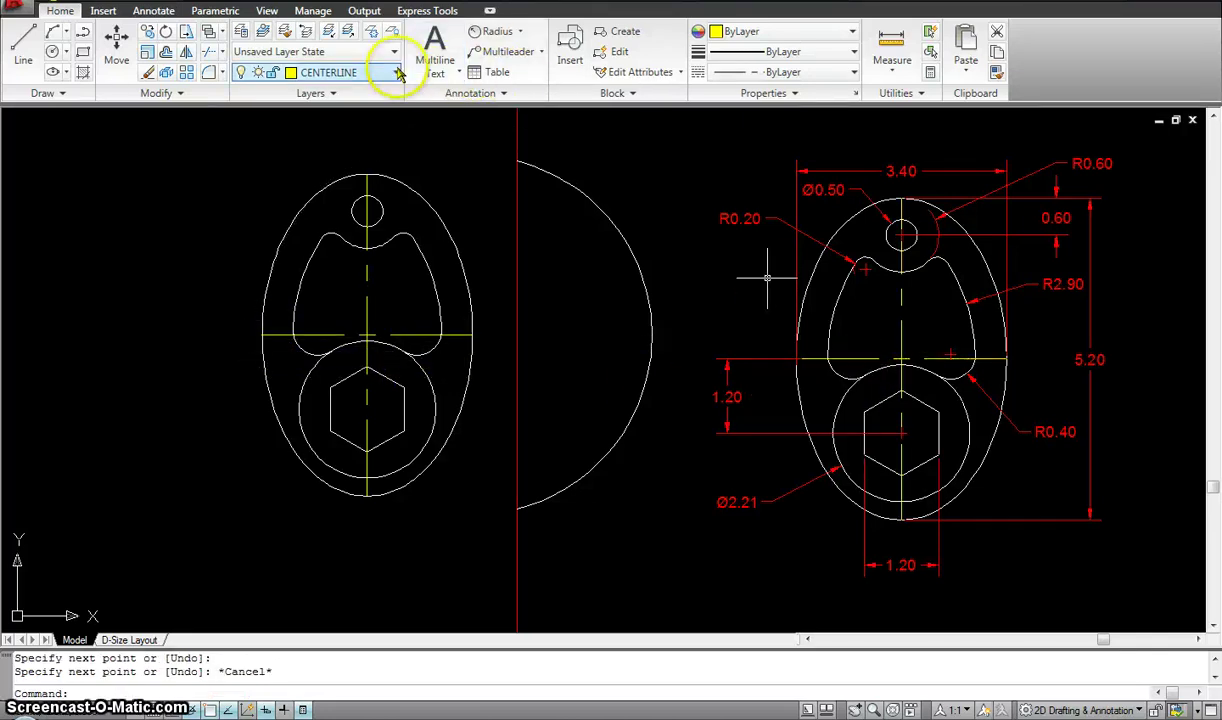
click(352, 72)
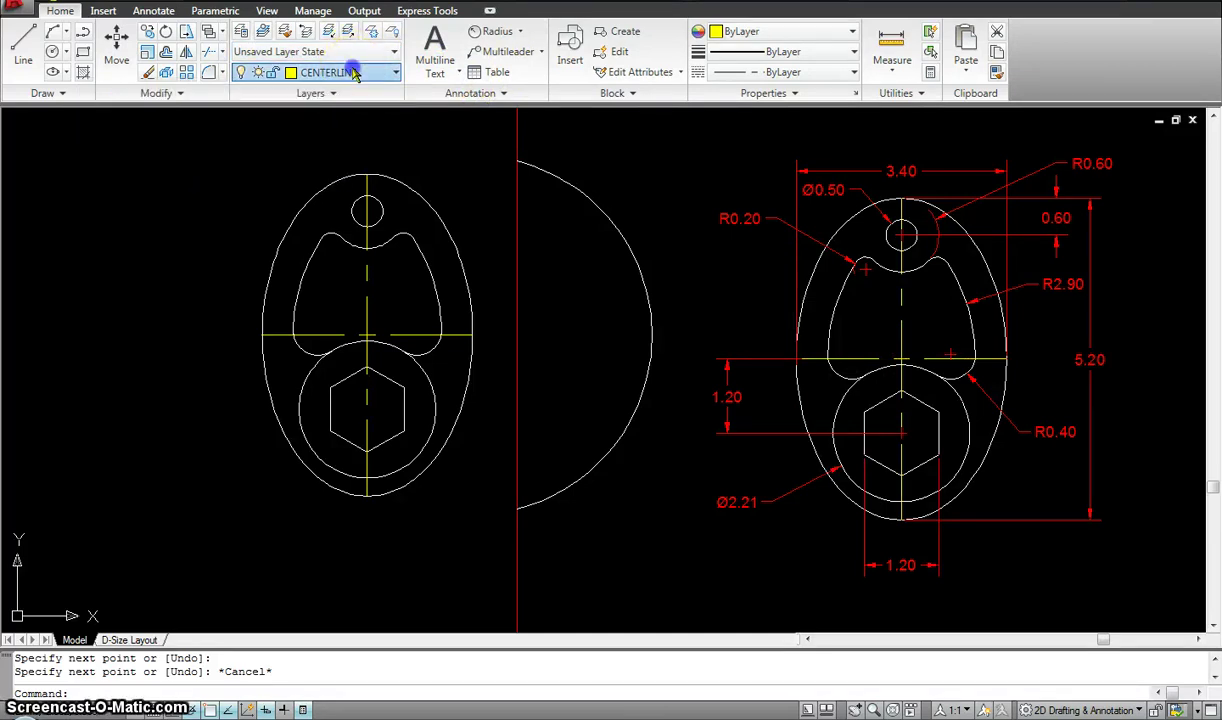
click(352, 72)
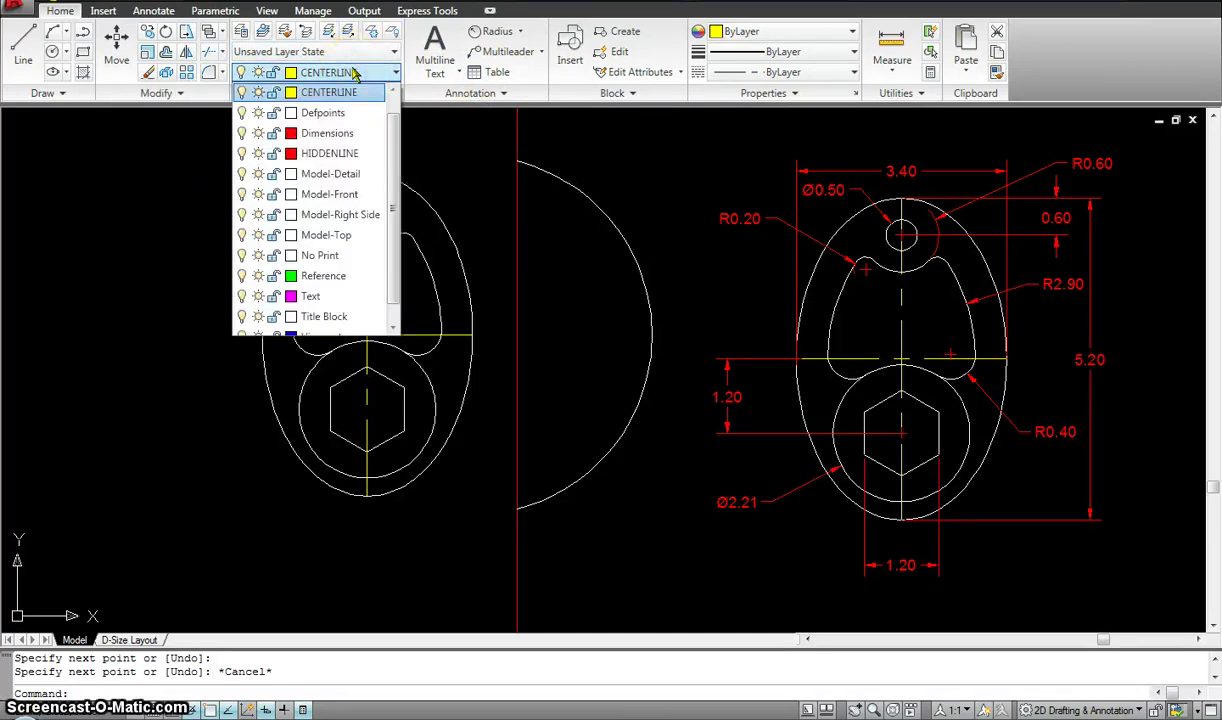
click(328, 134)
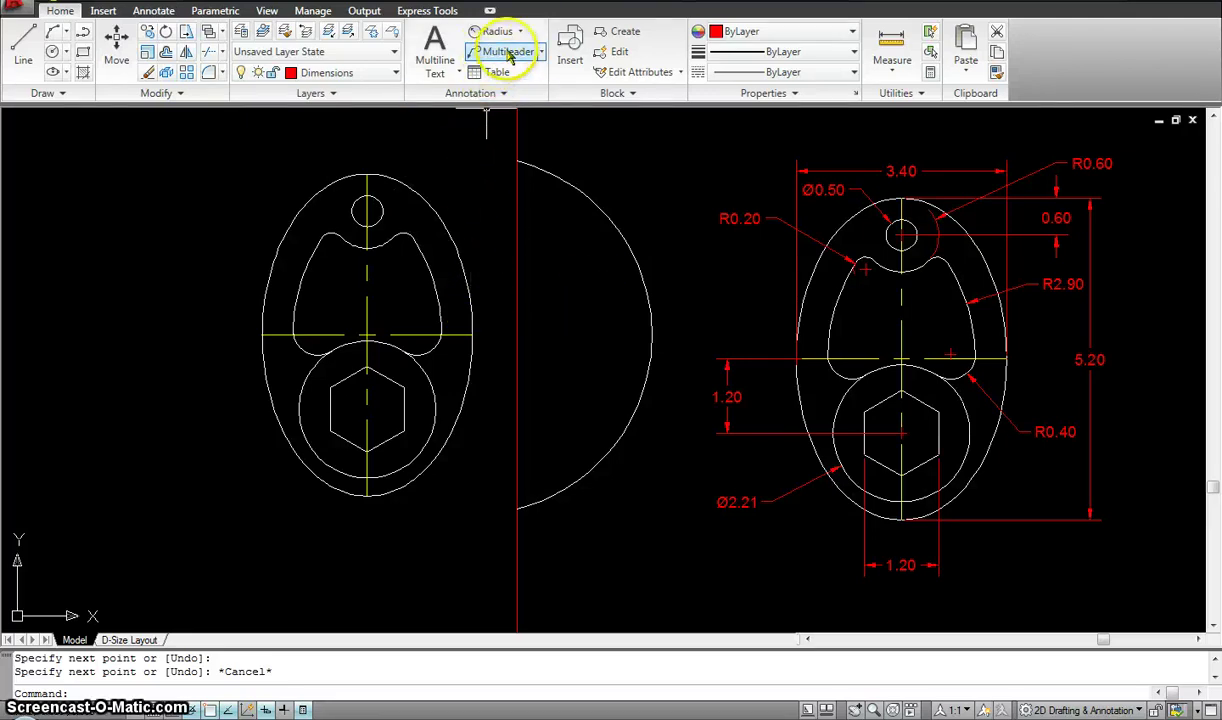
click(150, 11)
Step: Add center marks to the small top hole and the 2.21 circle around the hexagon
click(428, 93)
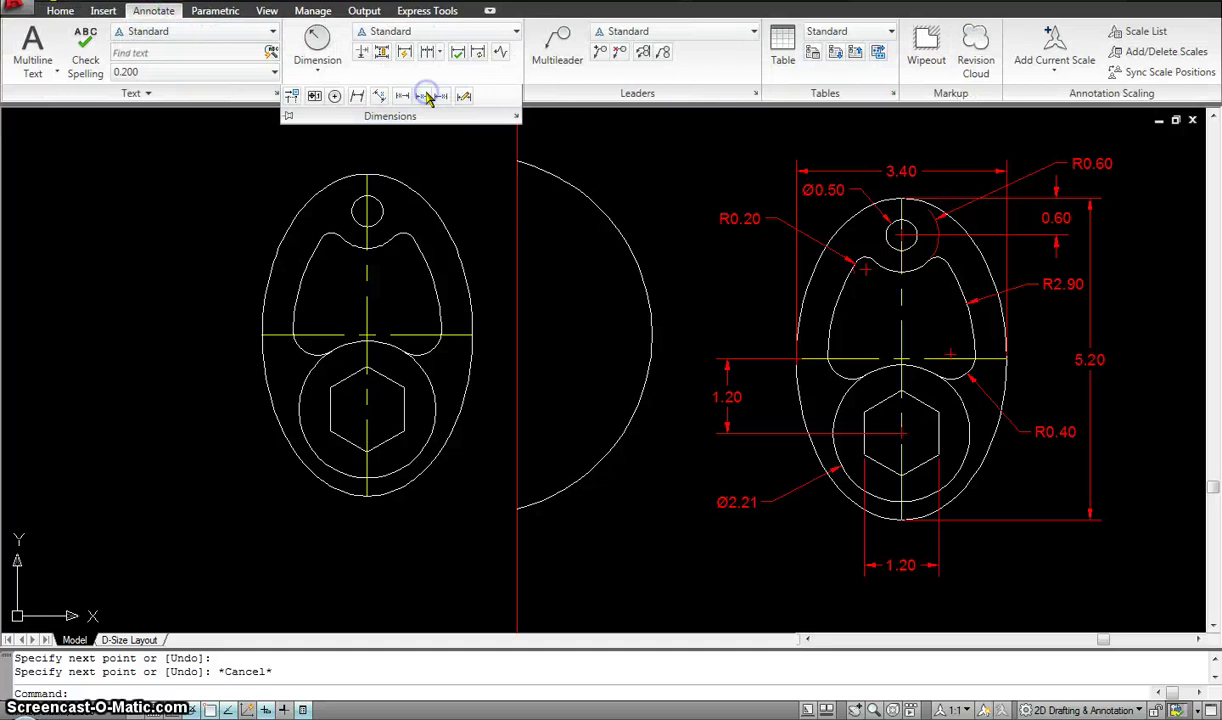
click(334, 96)
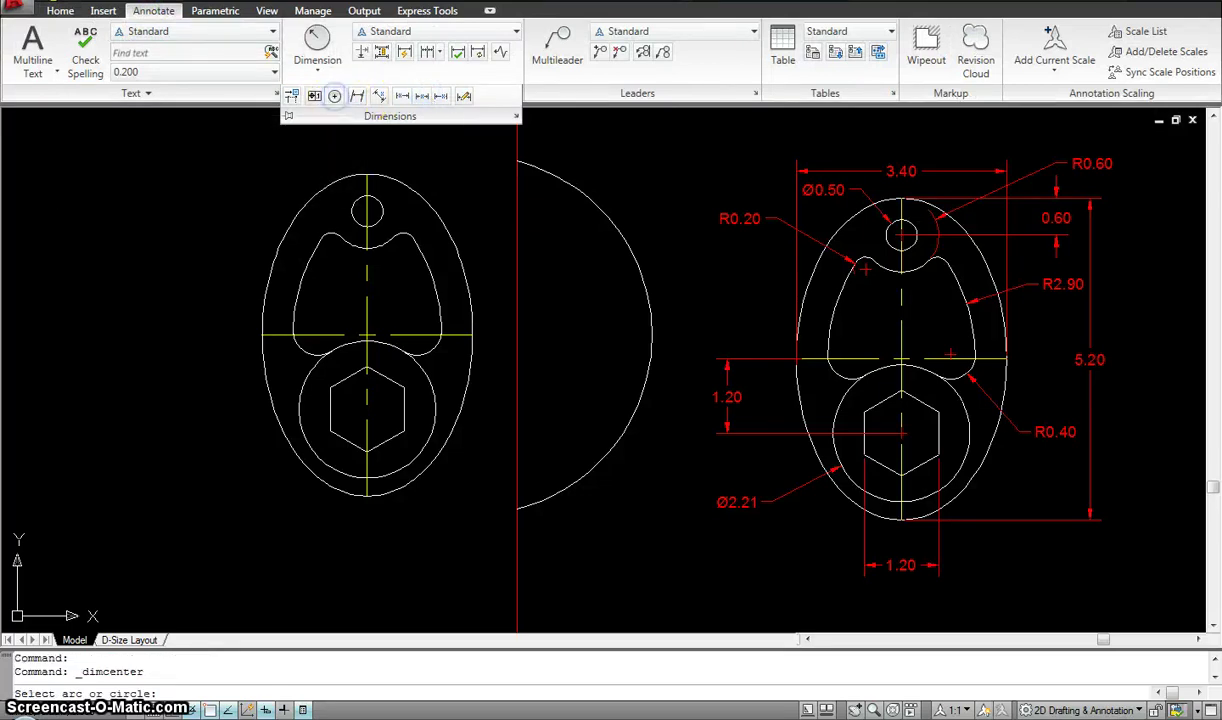
click(384, 208)
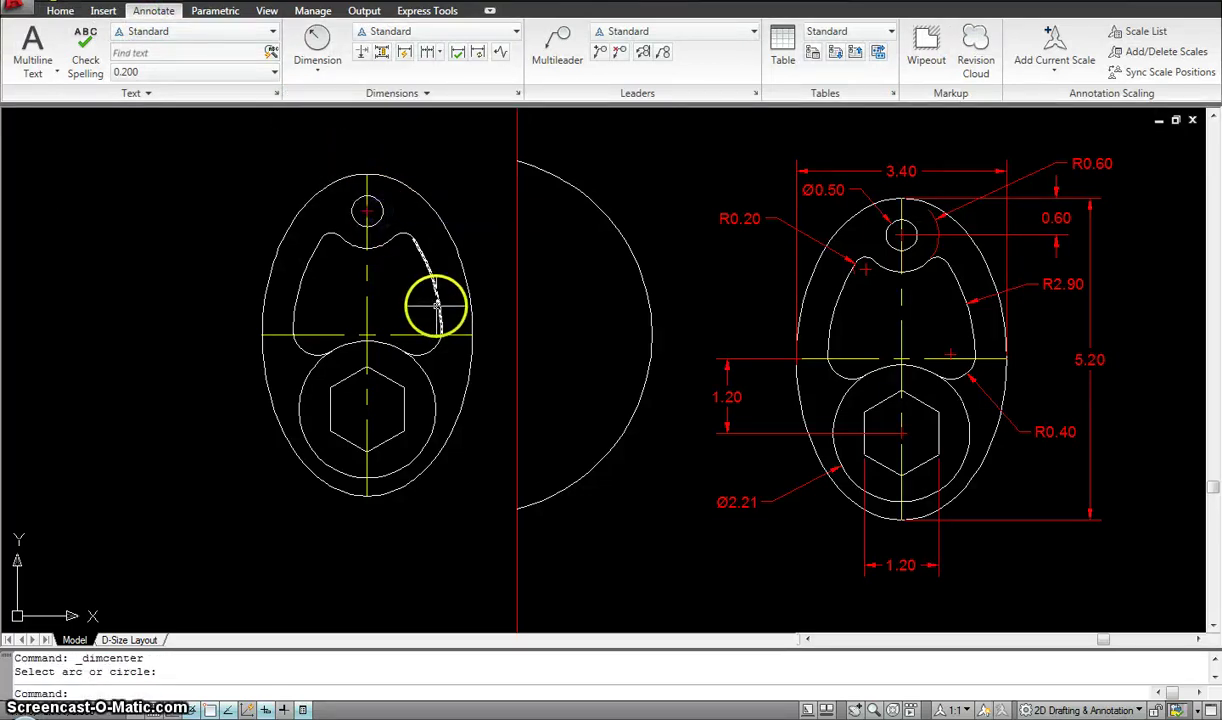
key(Return)
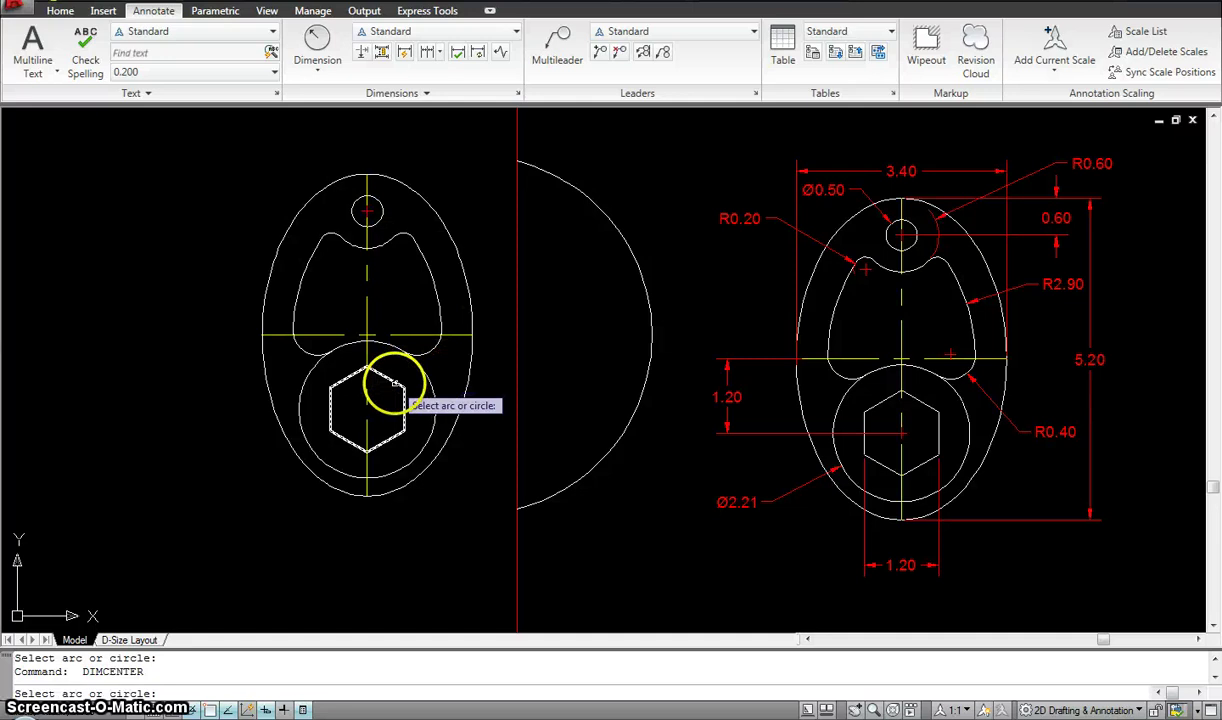
click(396, 384)
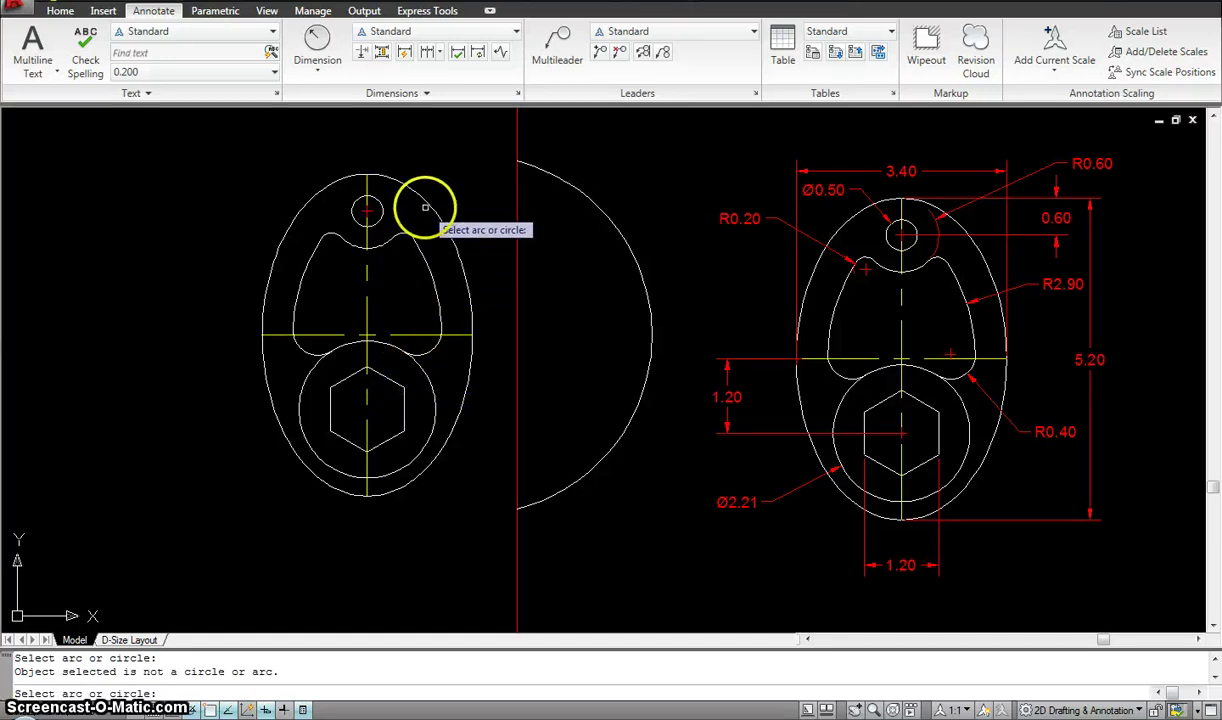
click(432, 386)
key(Escape)
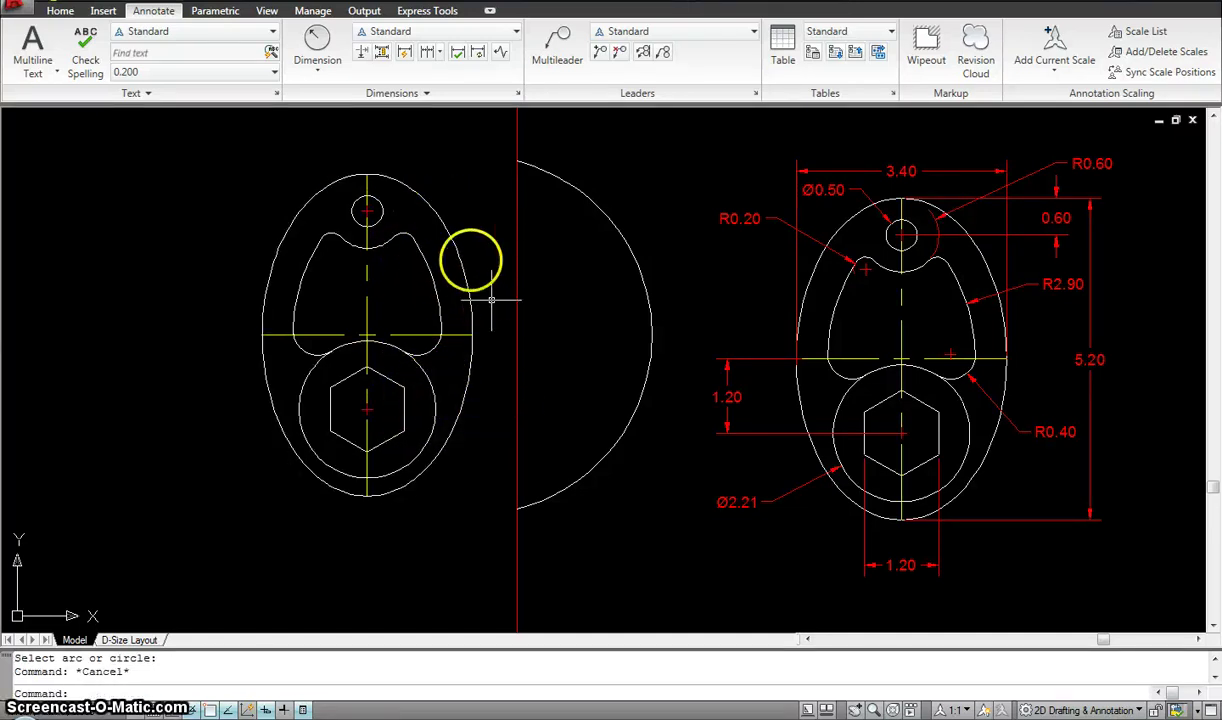
Step: Add linear dimensions for the oval's width (3.40, above) and height (5.20, right)
click(332, 70)
click(305, 99)
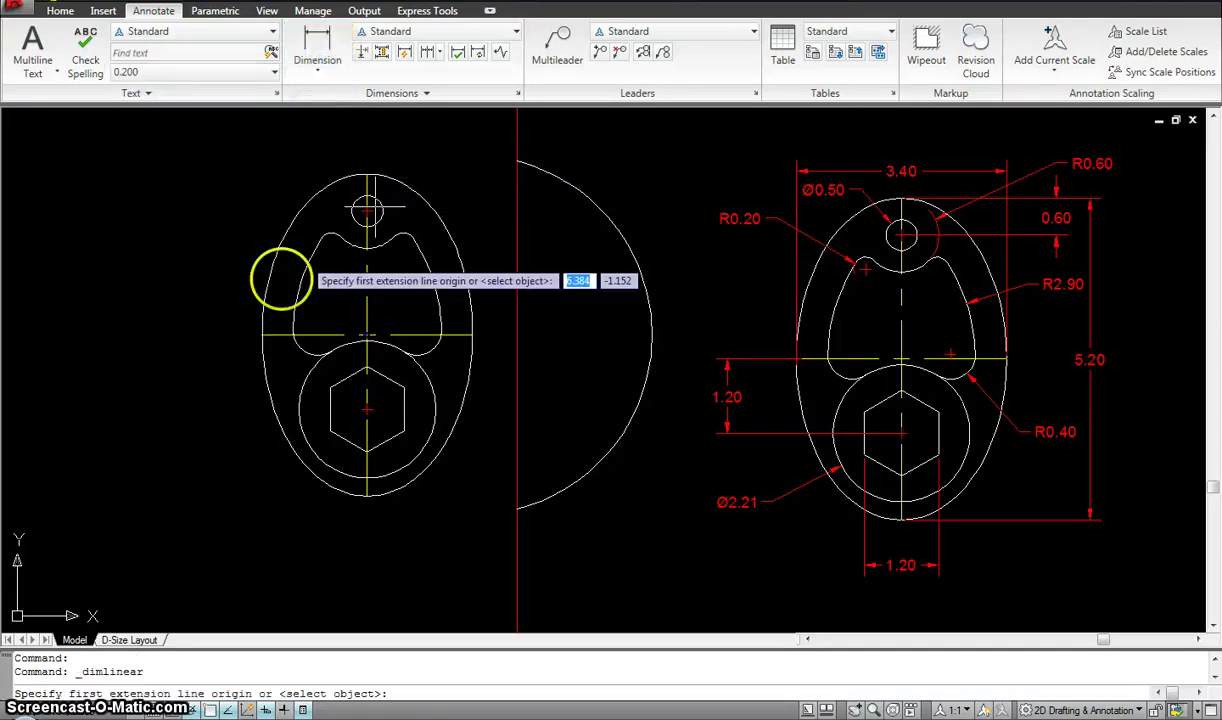
click(263, 334)
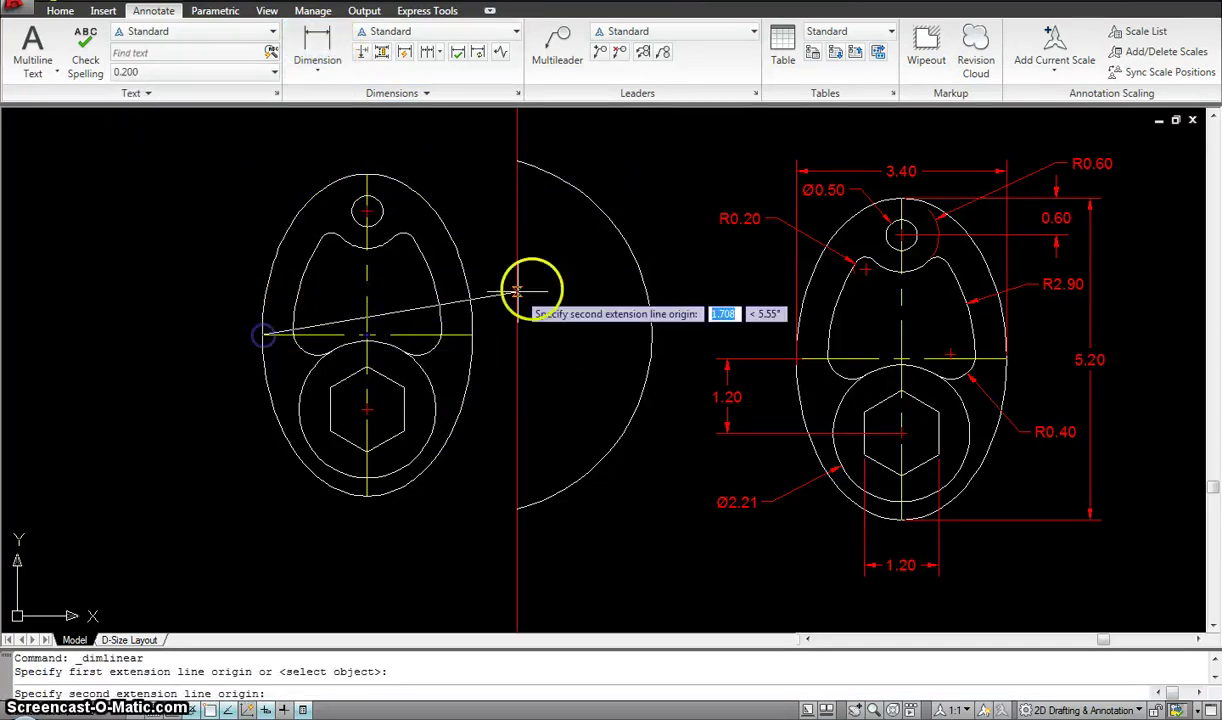
click(470, 334)
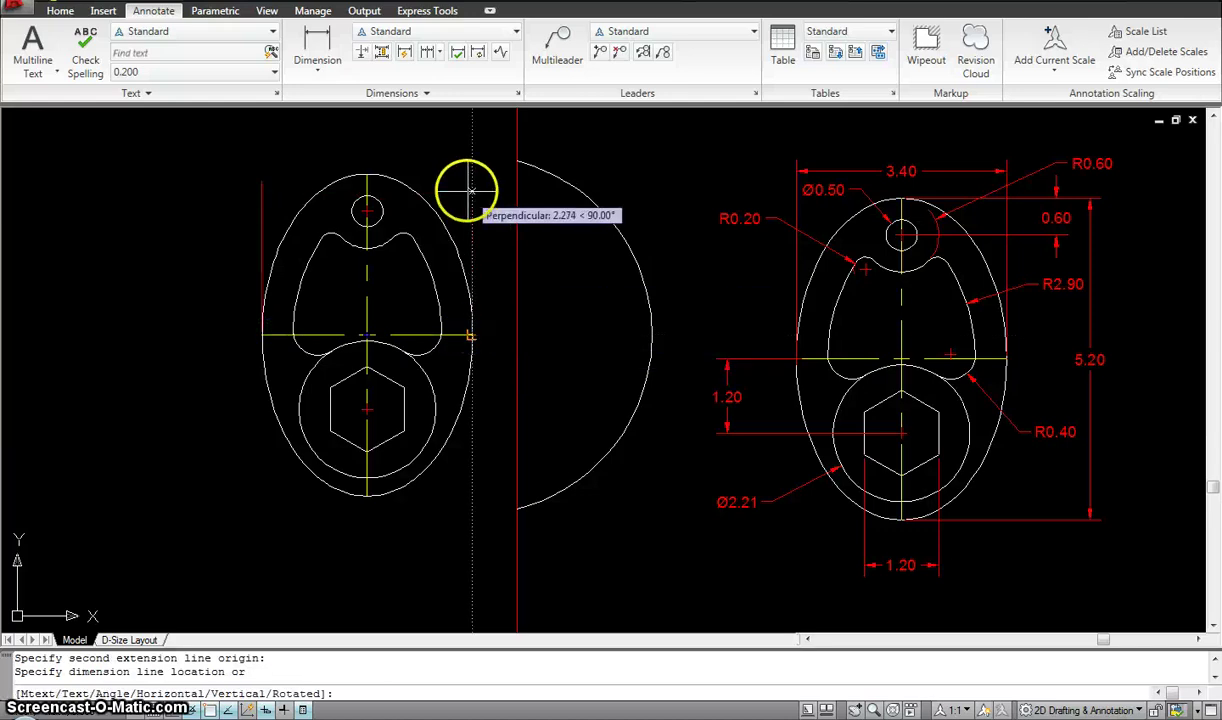
click(465, 127)
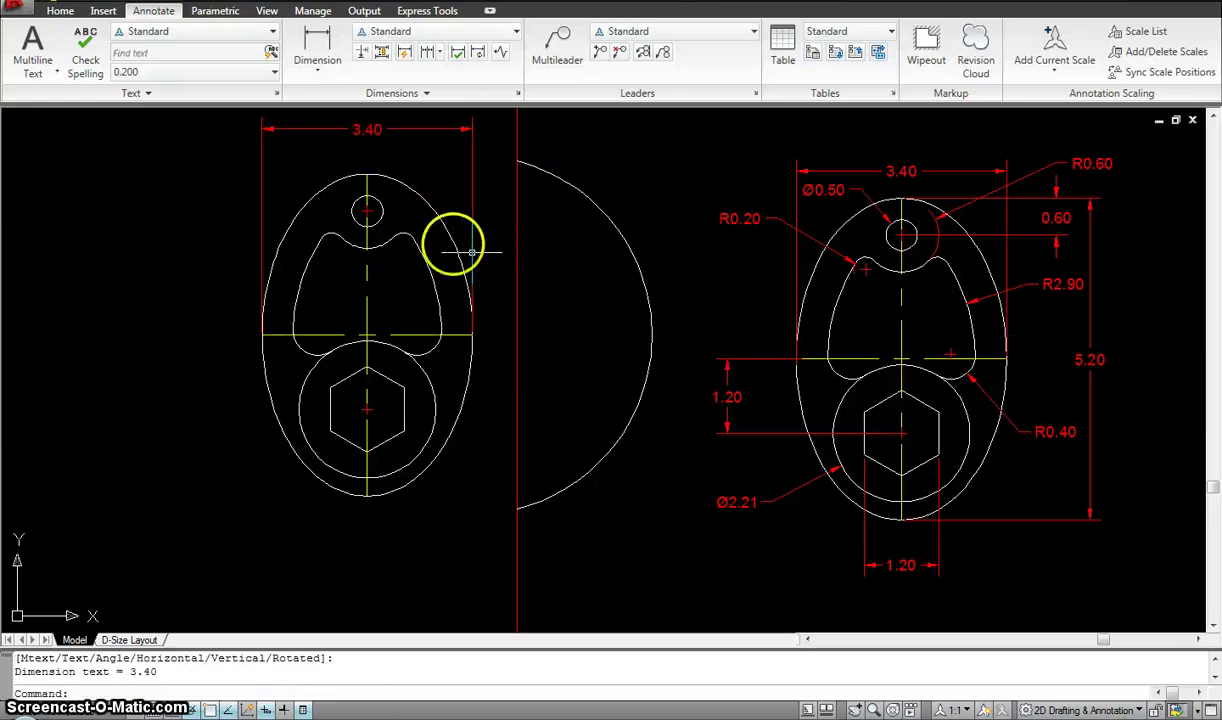
key(Return)
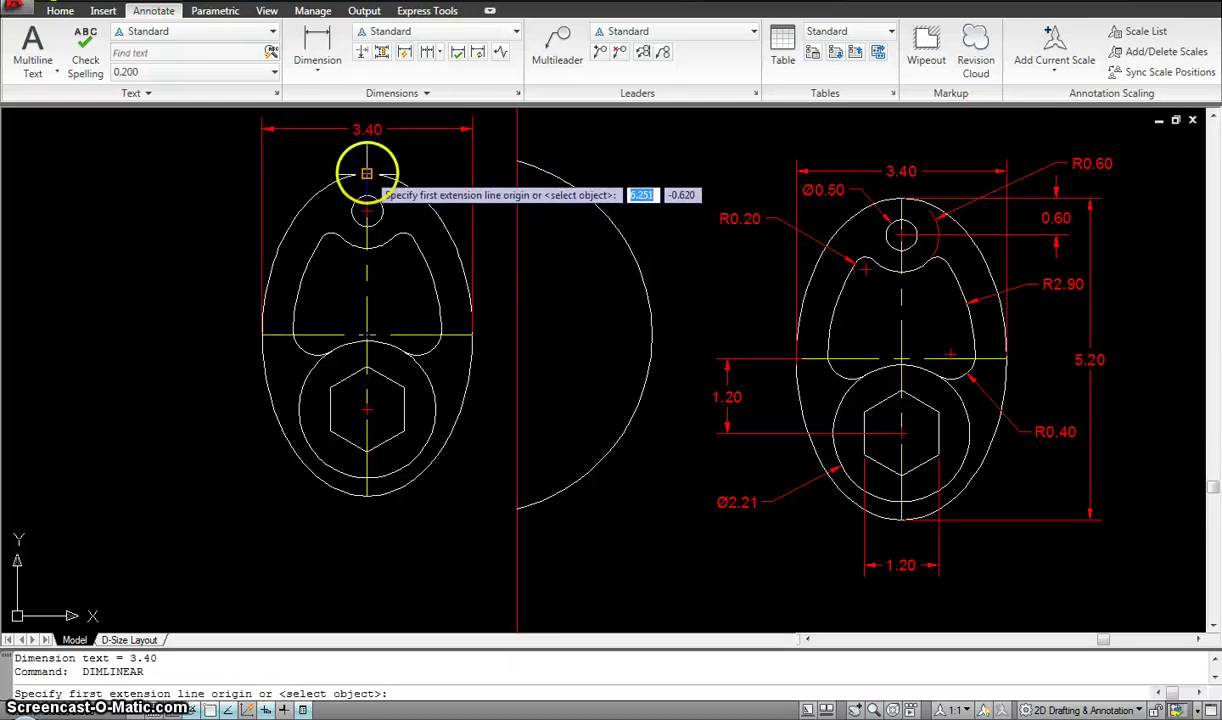
click(367, 174)
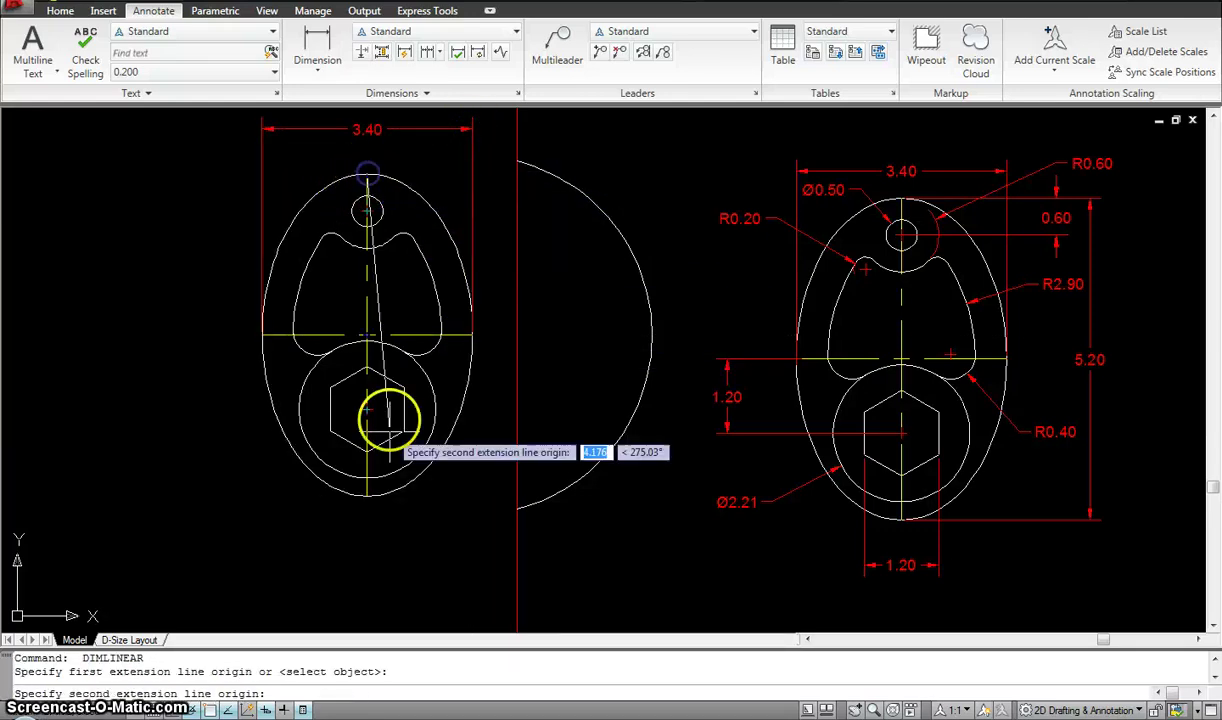
click(367, 496)
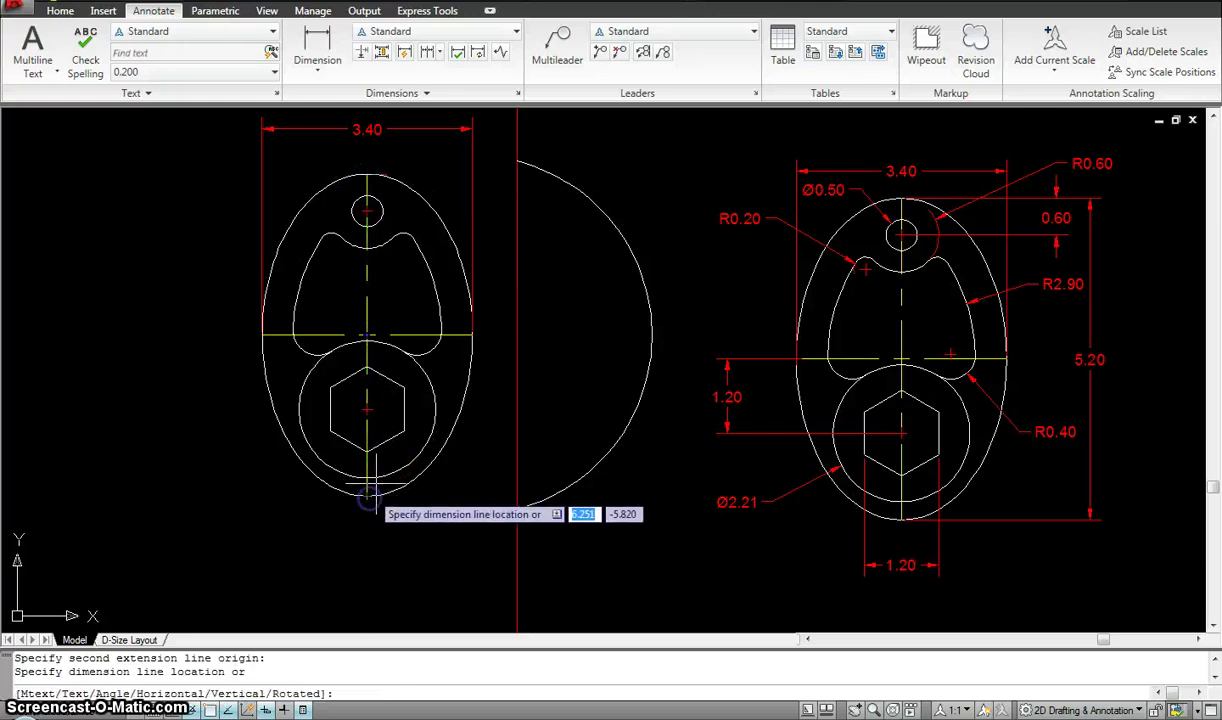
click(502, 484)
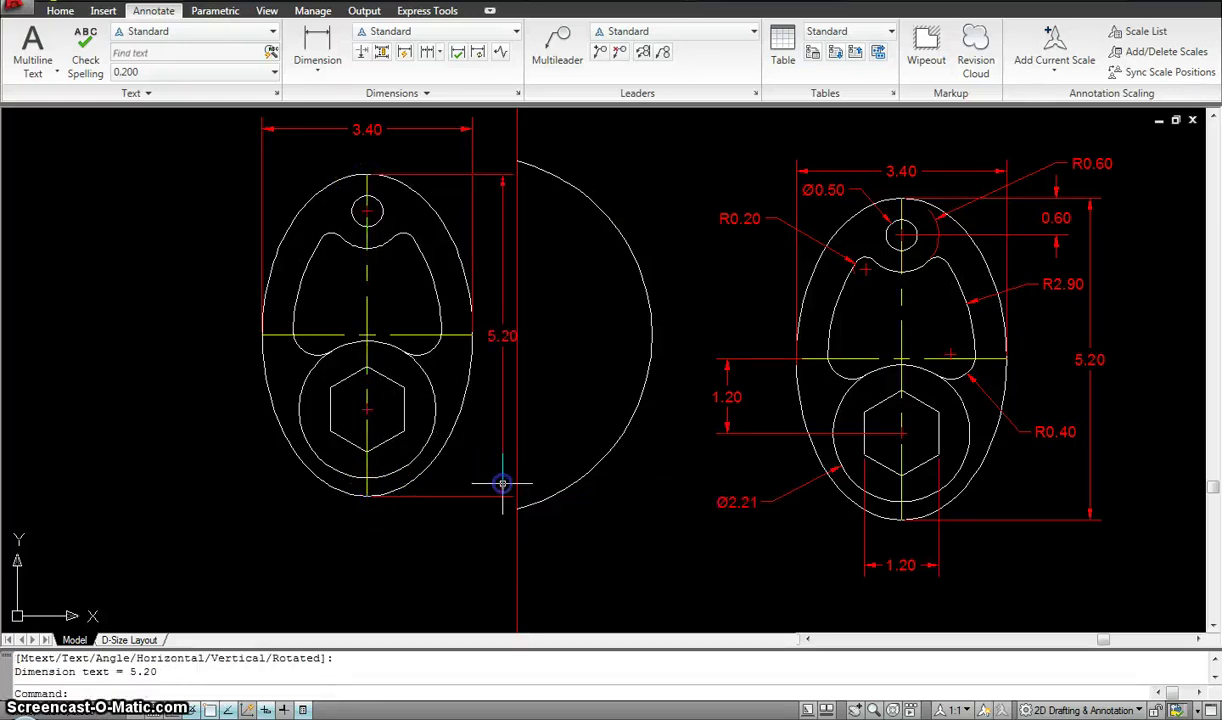
Step: Select the leftover large arc for erasing with E
text(e)
key(Return)
click(537, 507)
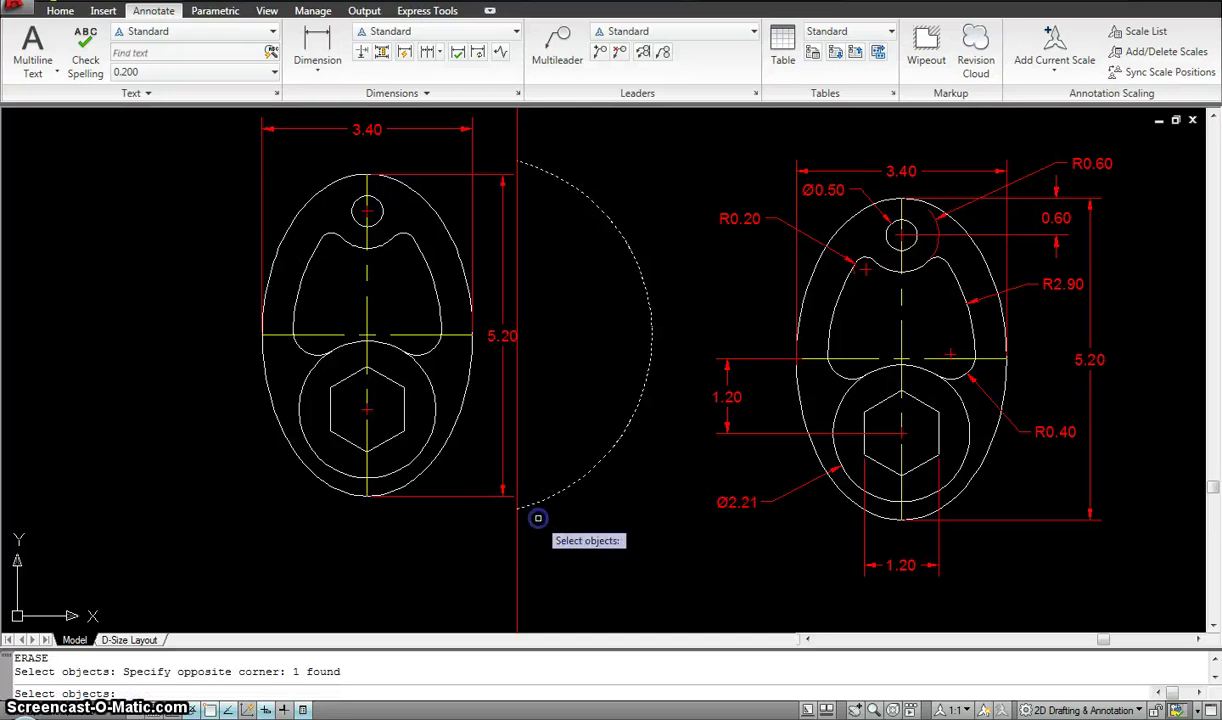
Step: Erase the leftover arc and add R0.20 and R0.40 radius dimensions to the fillets
key(Return)
middle_drag(536, 336, 588, 319)
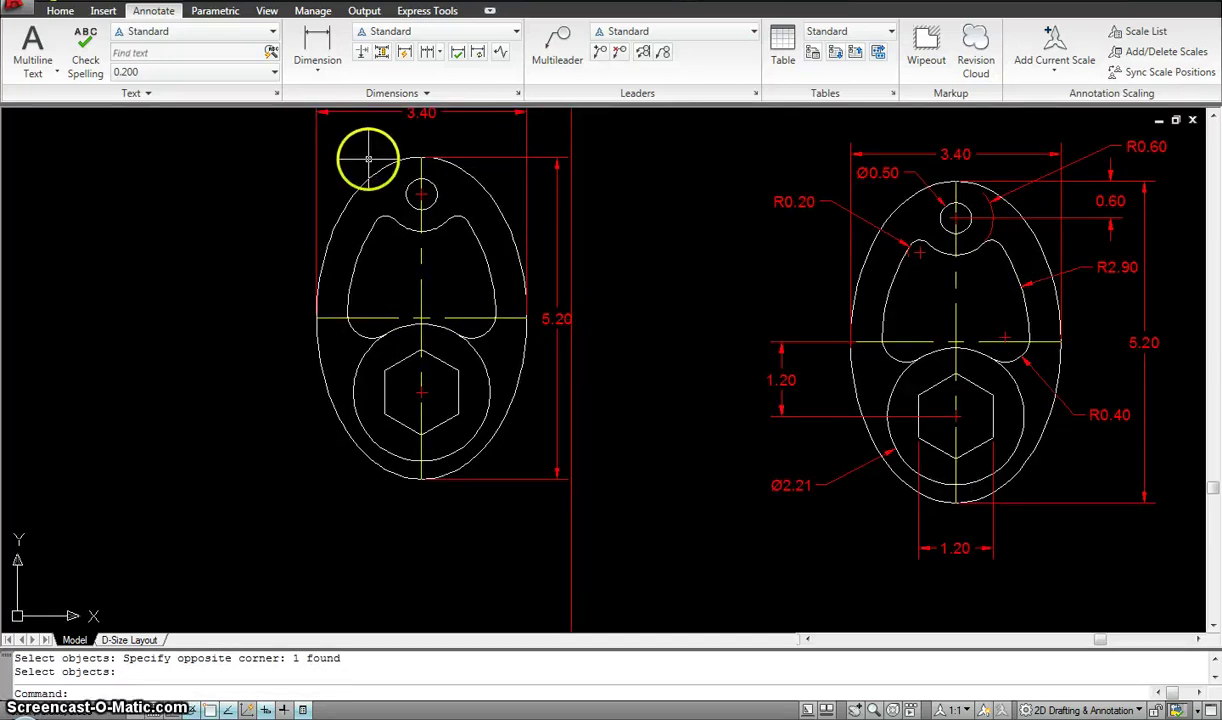
click(316, 68)
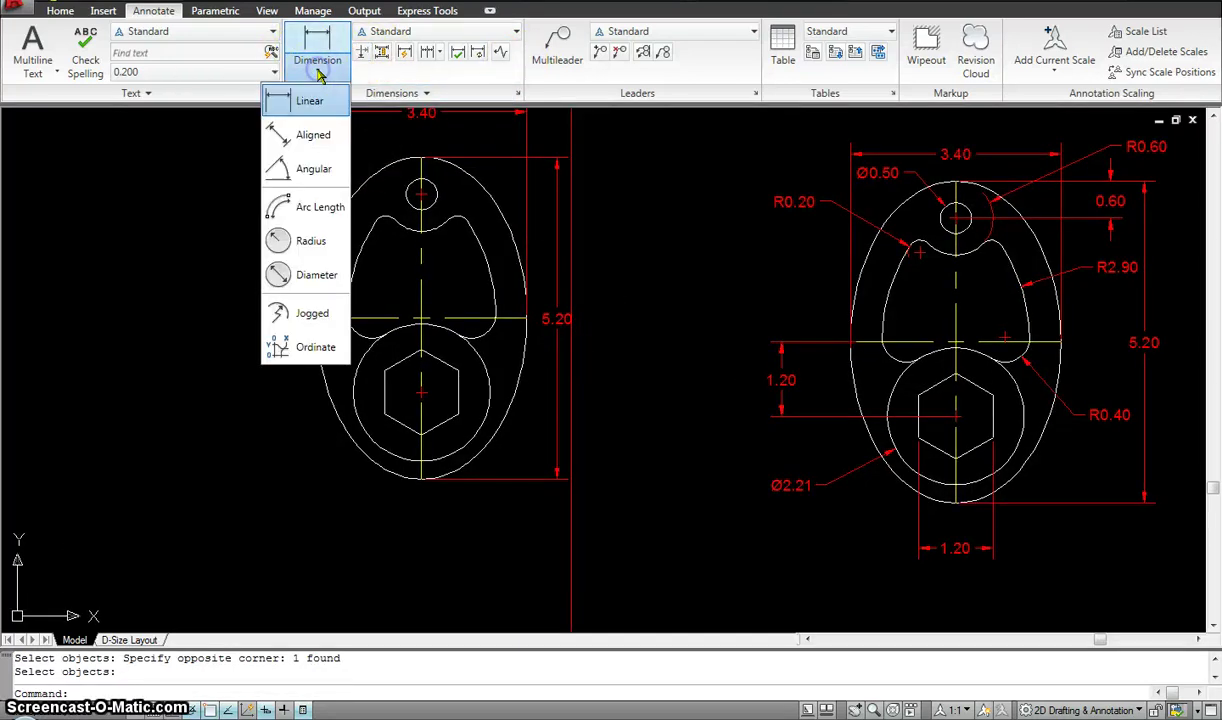
click(305, 245)
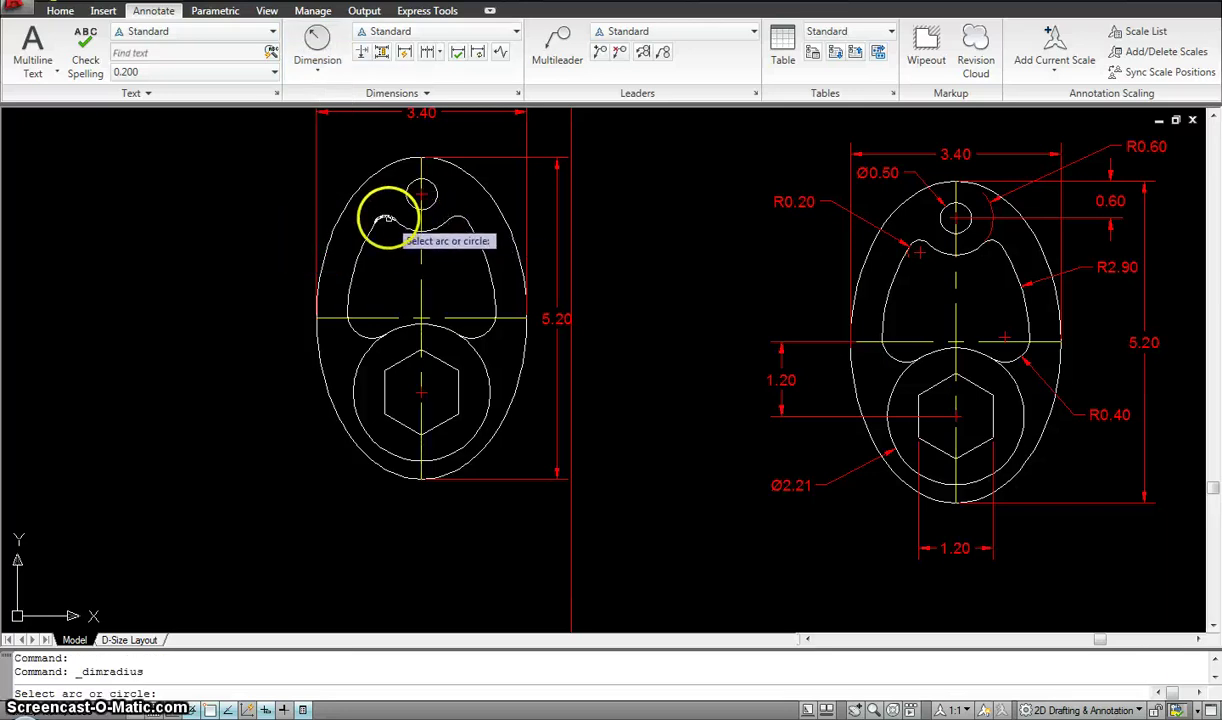
click(378, 220)
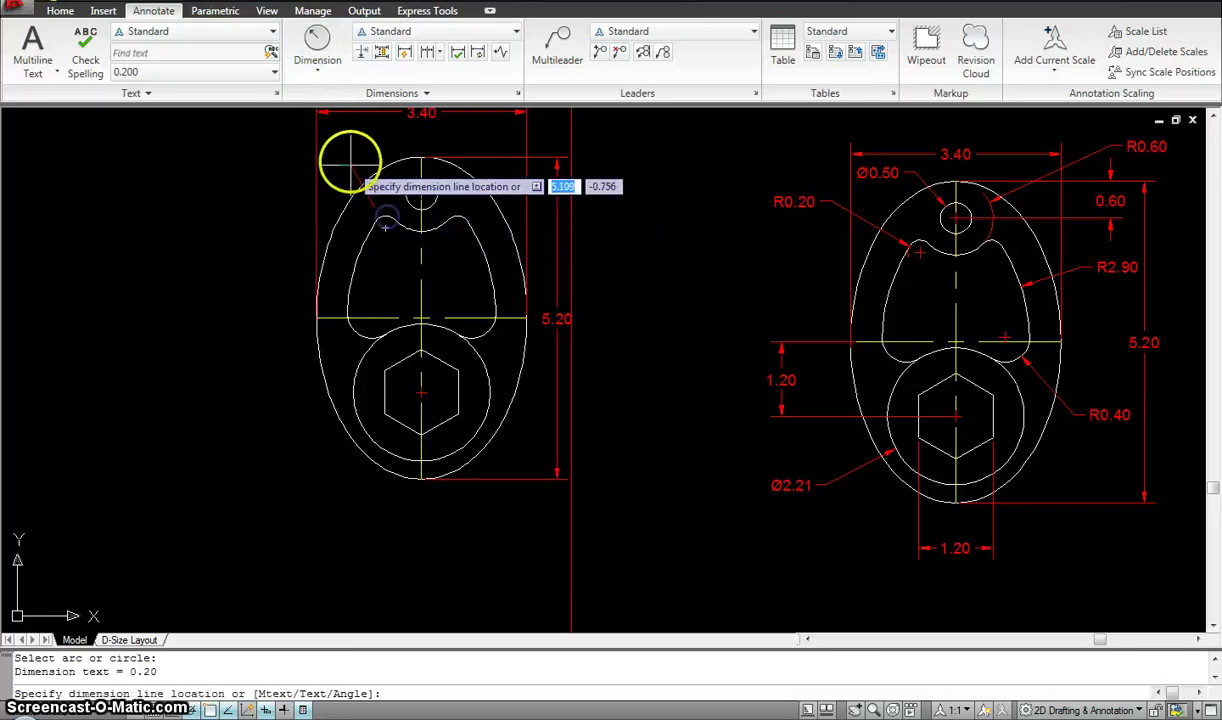
click(281, 169)
key(Return)
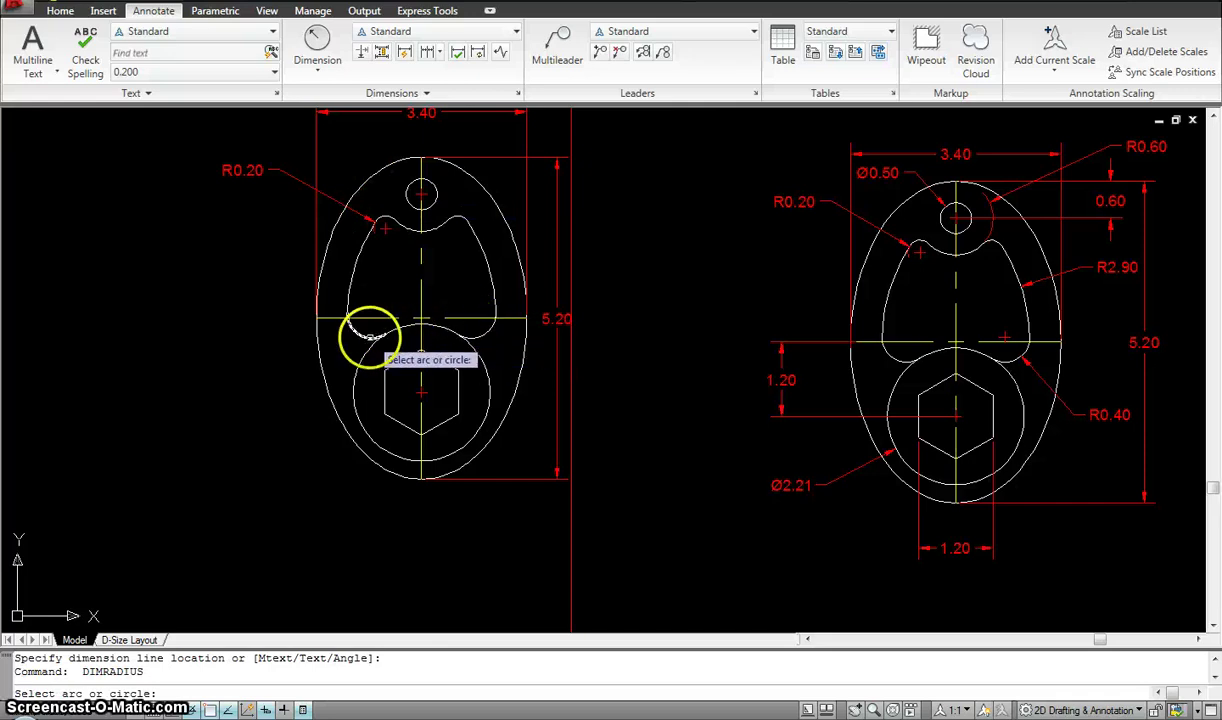
click(370, 336)
click(242, 396)
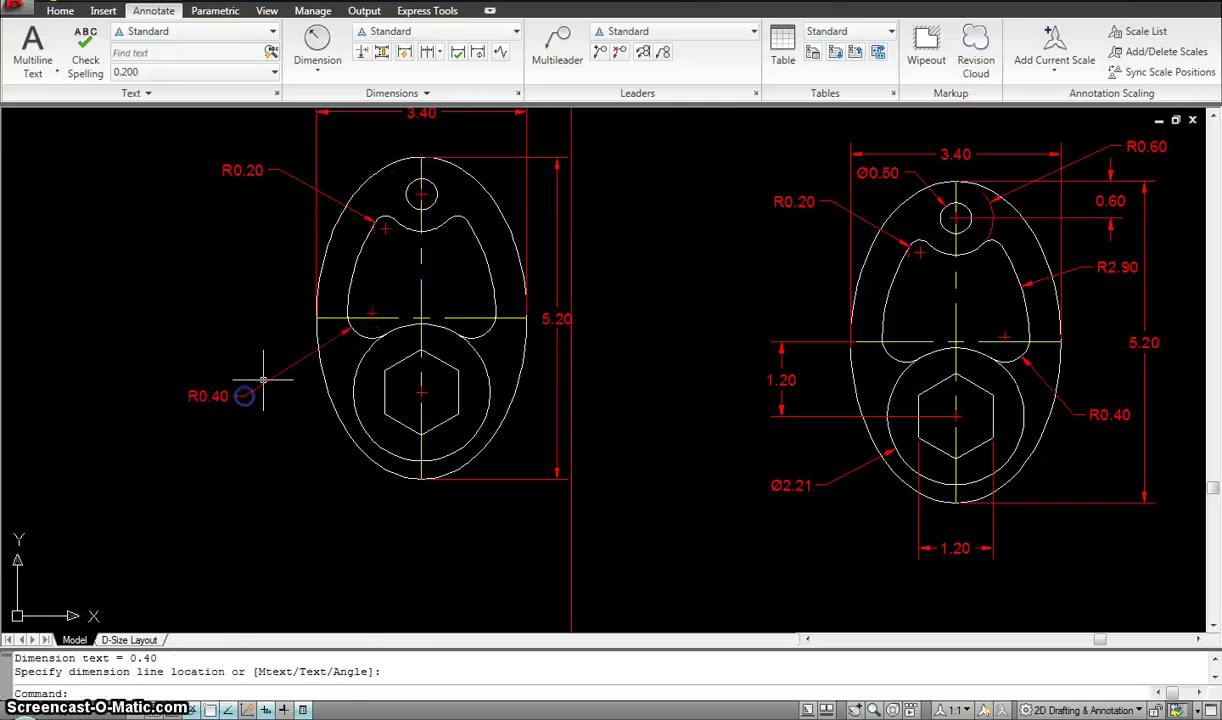
Step: Add a Ø2.21 diameter dimension to the circle around the hexagon
click(306, 74)
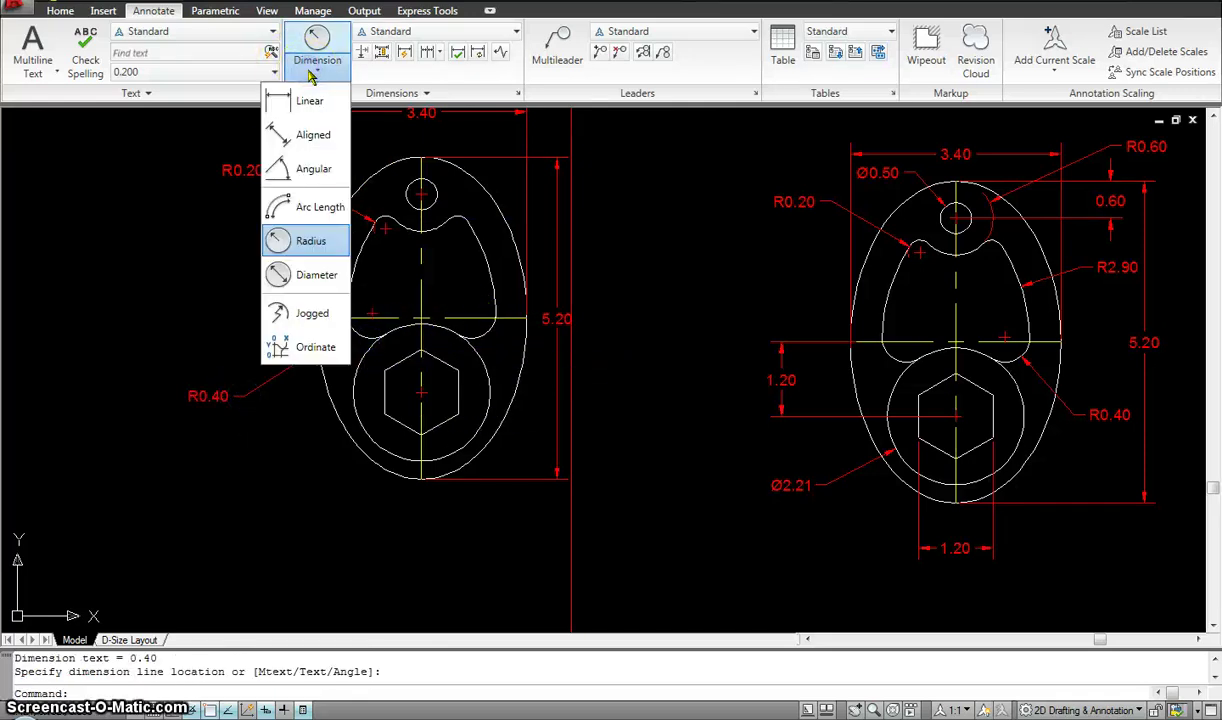
click(312, 274)
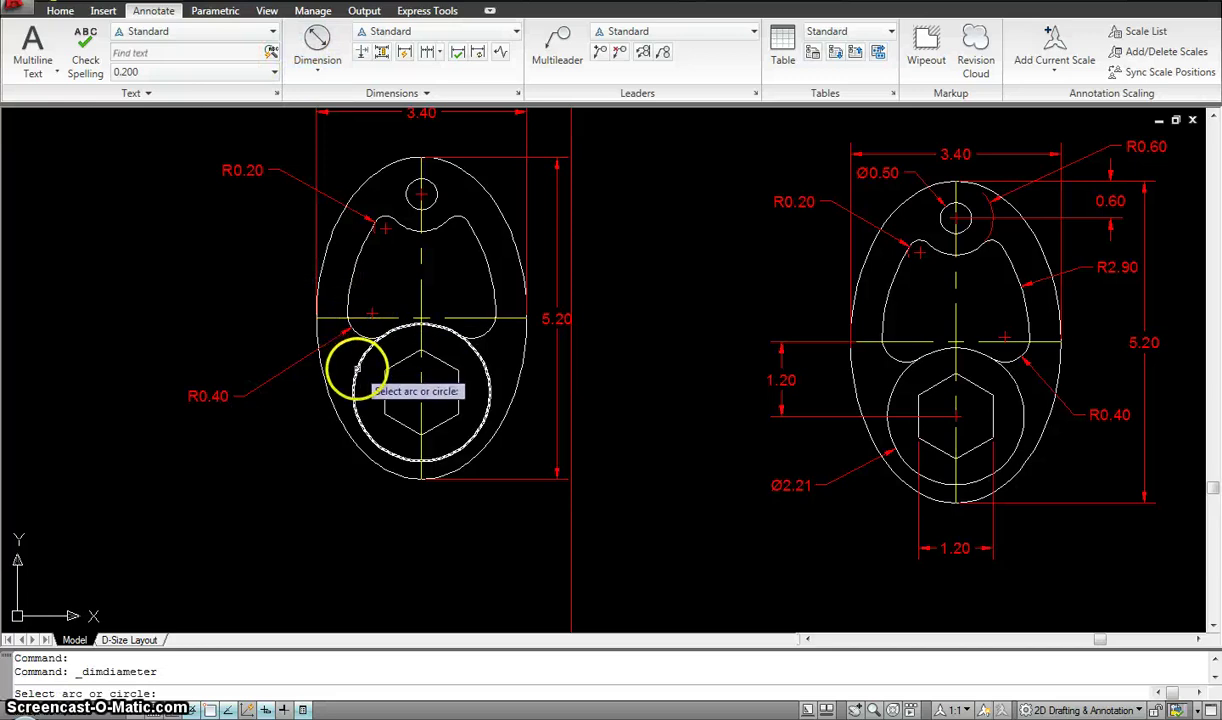
click(356, 370)
click(303, 416)
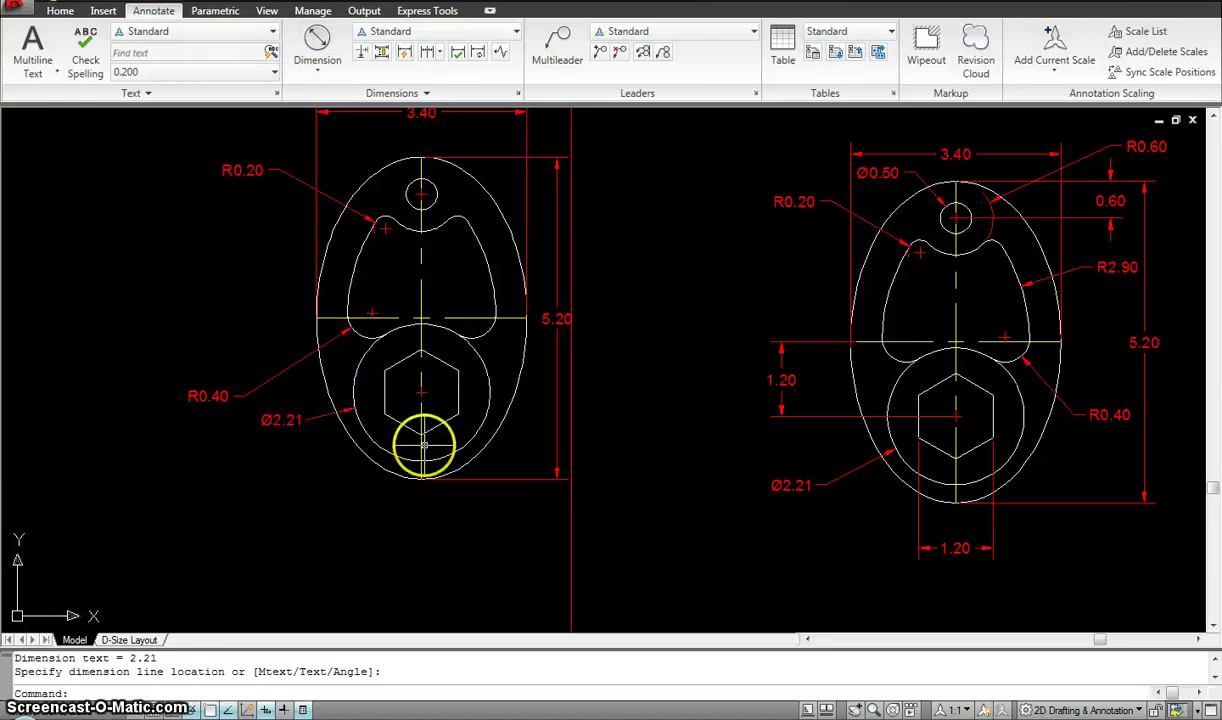
click(326, 78)
click(308, 102)
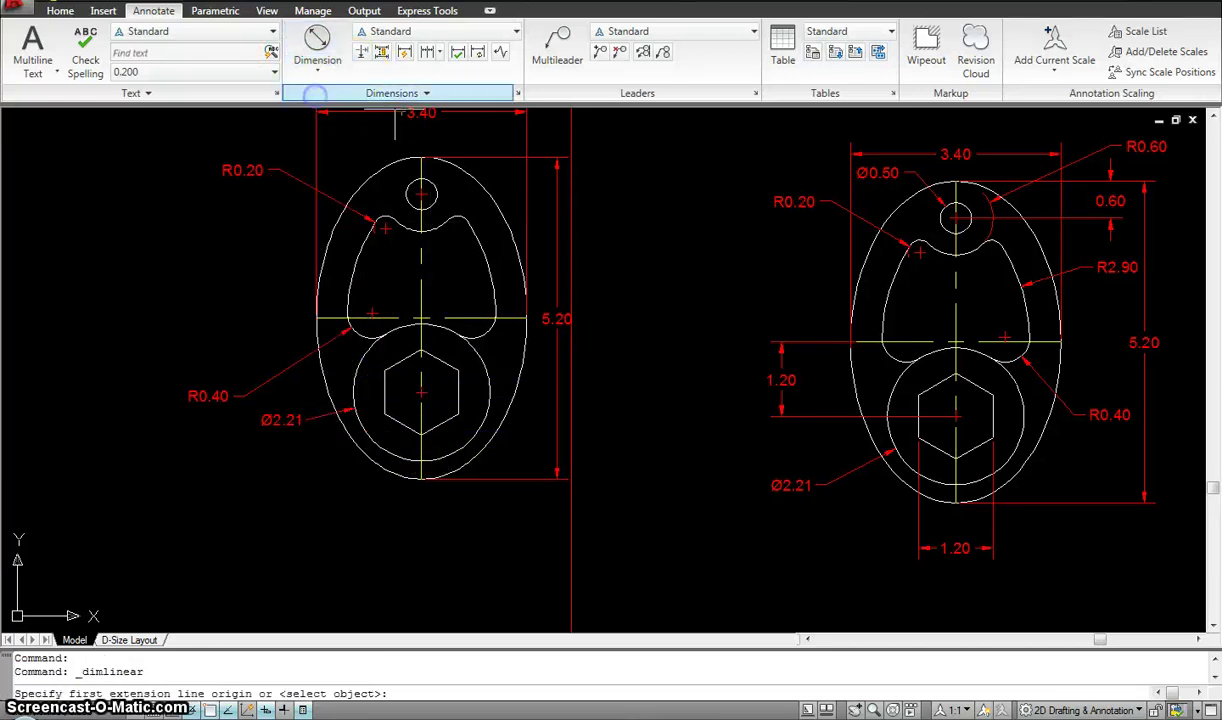
Step: Dimension the hexagon's flats as 1.20, placed below the part
click(386, 416)
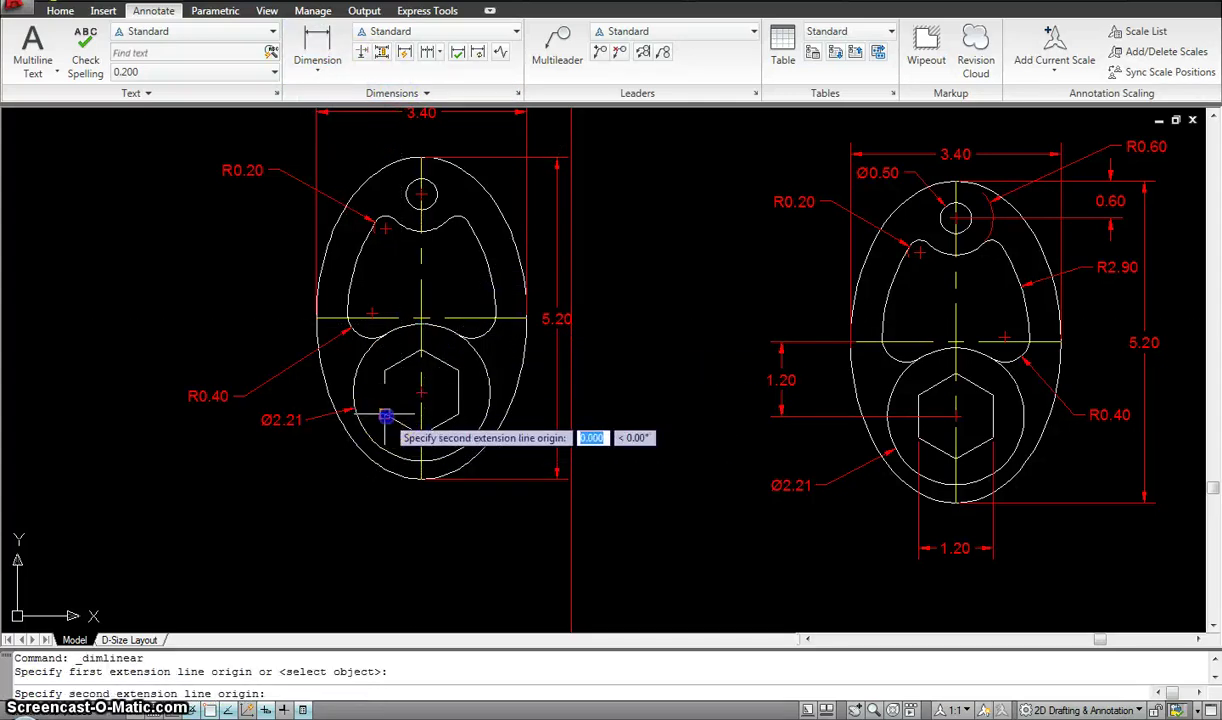
click(455, 400)
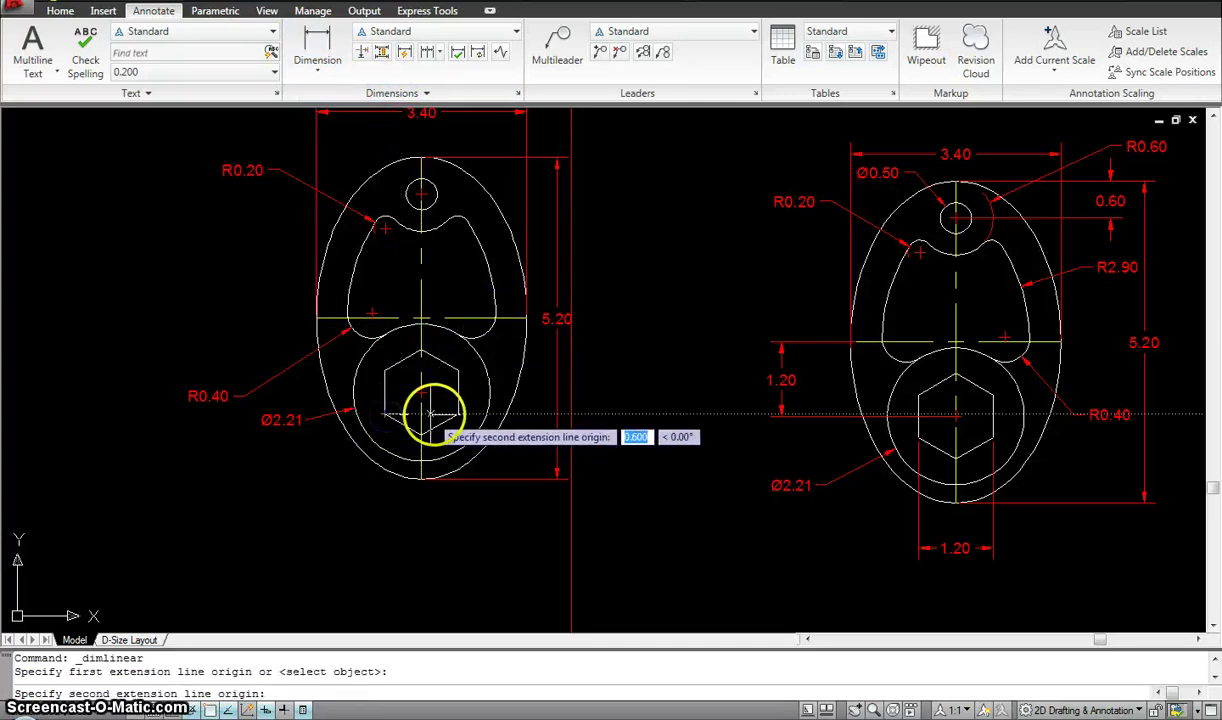
click(436, 529)
middle_drag(509, 436, 483, 459)
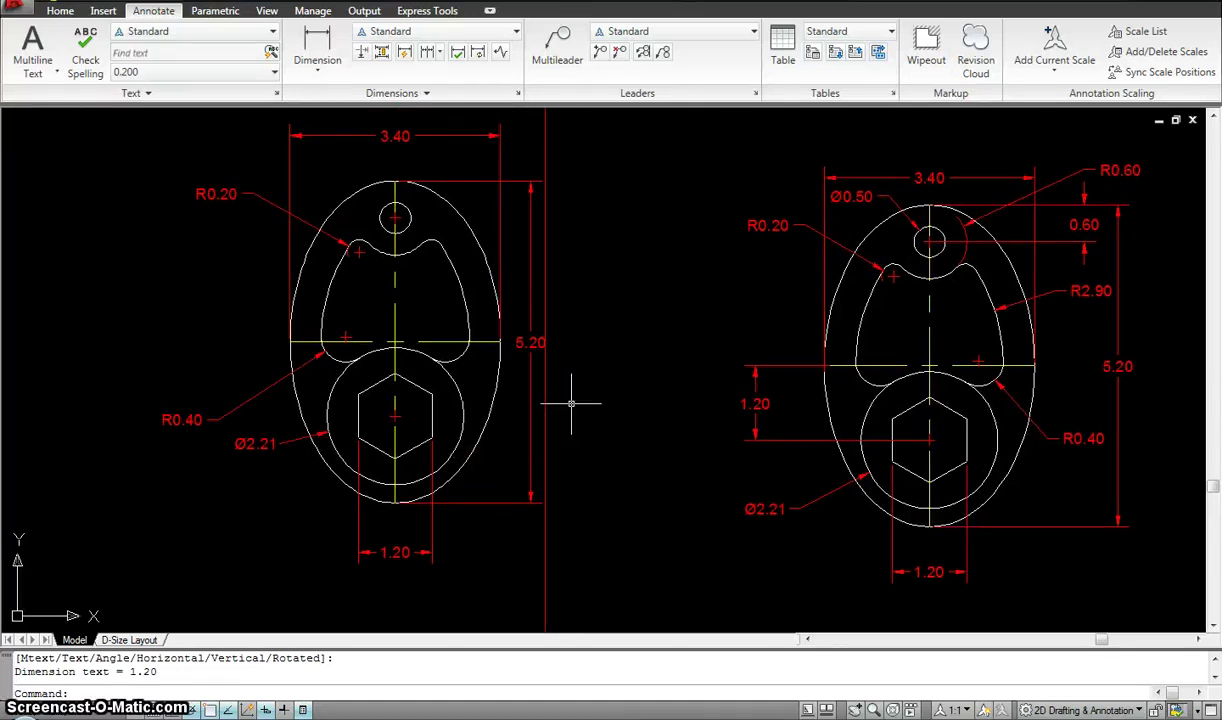
click(534, 388)
click(456, 368)
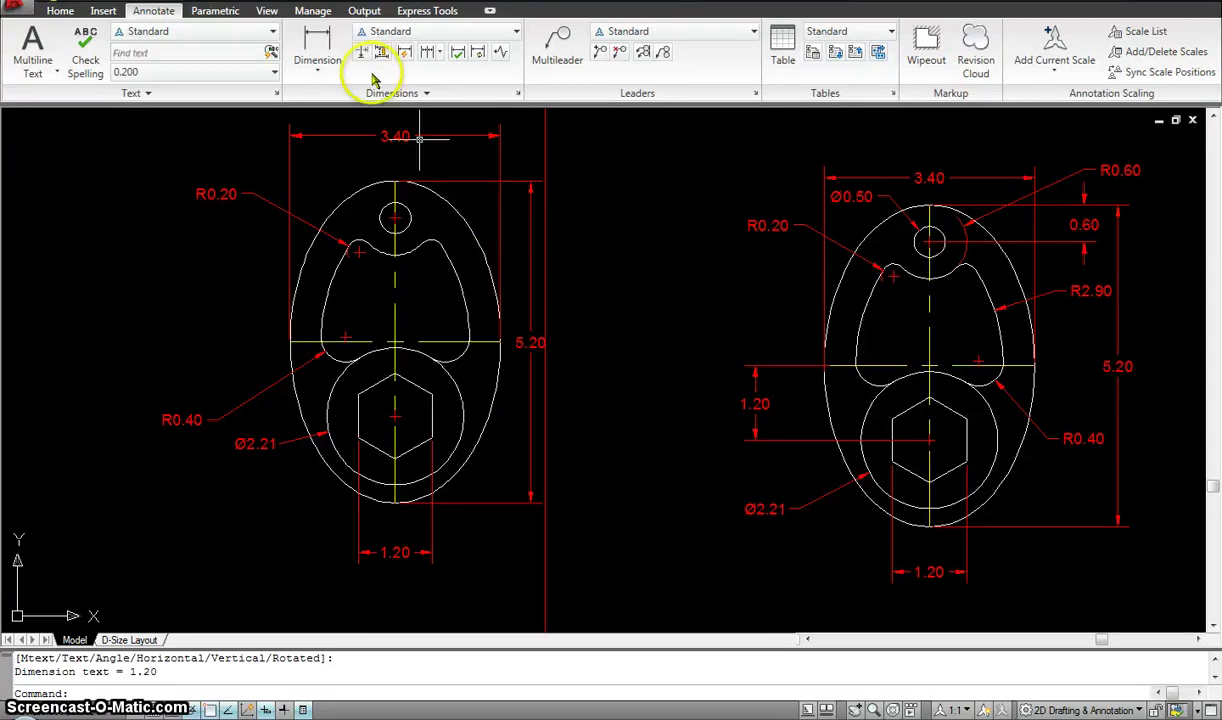
Step: Add an R0.60 radius dimension to the arc beside the top hole, placed above
click(320, 76)
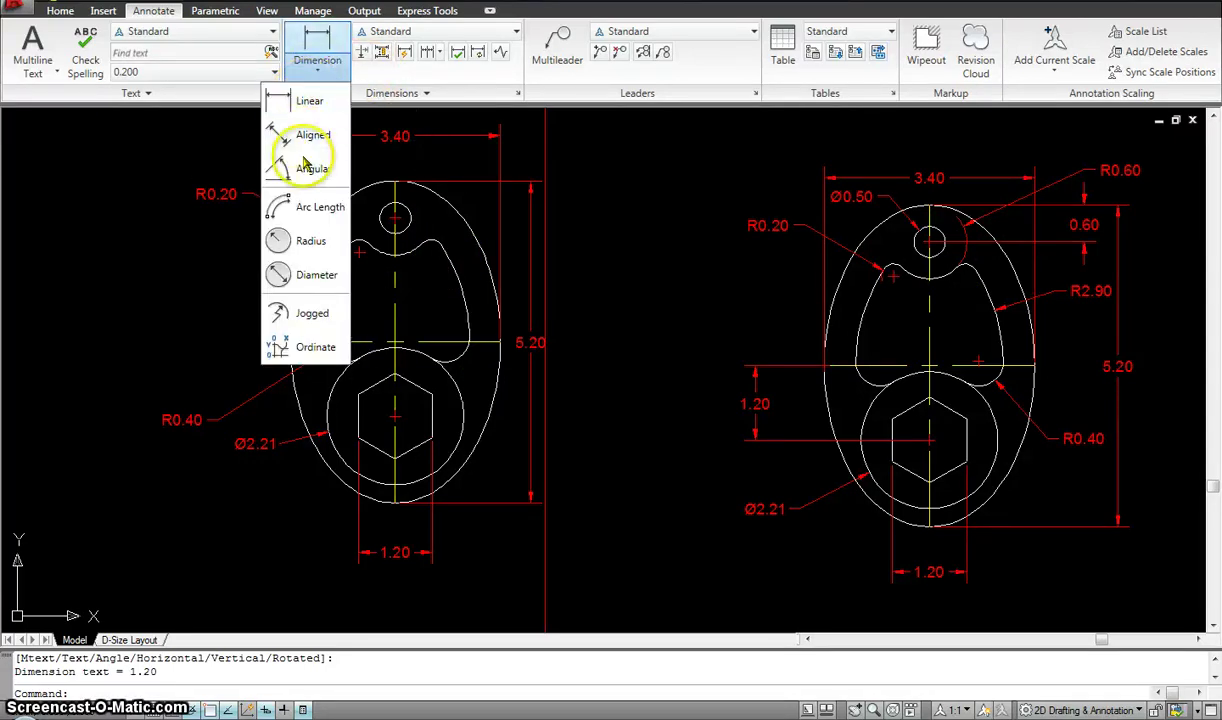
click(305, 244)
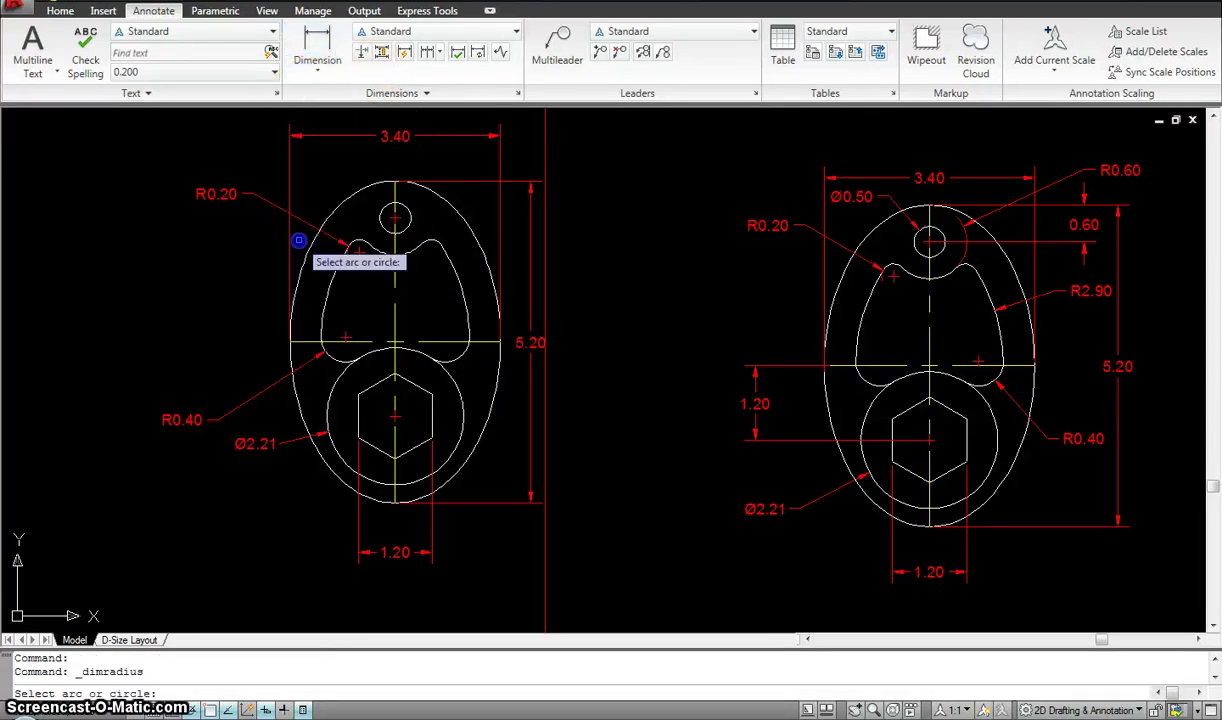
click(409, 249)
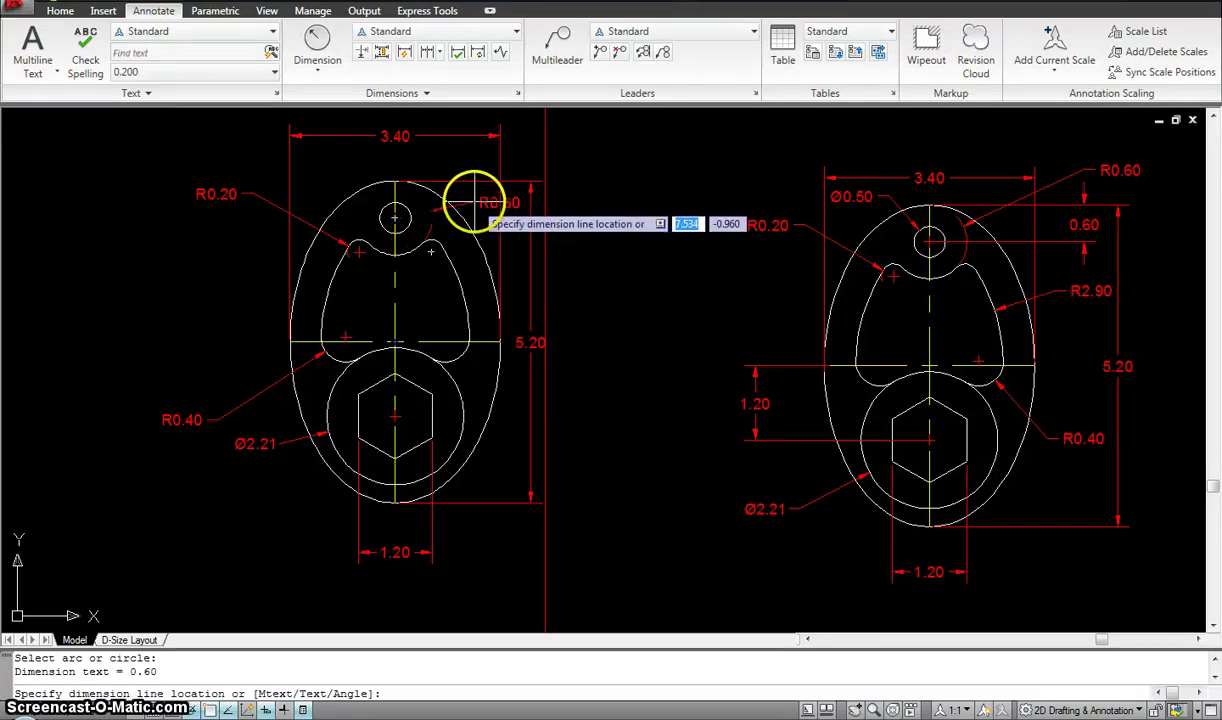
scroll(417, 150, up, 5)
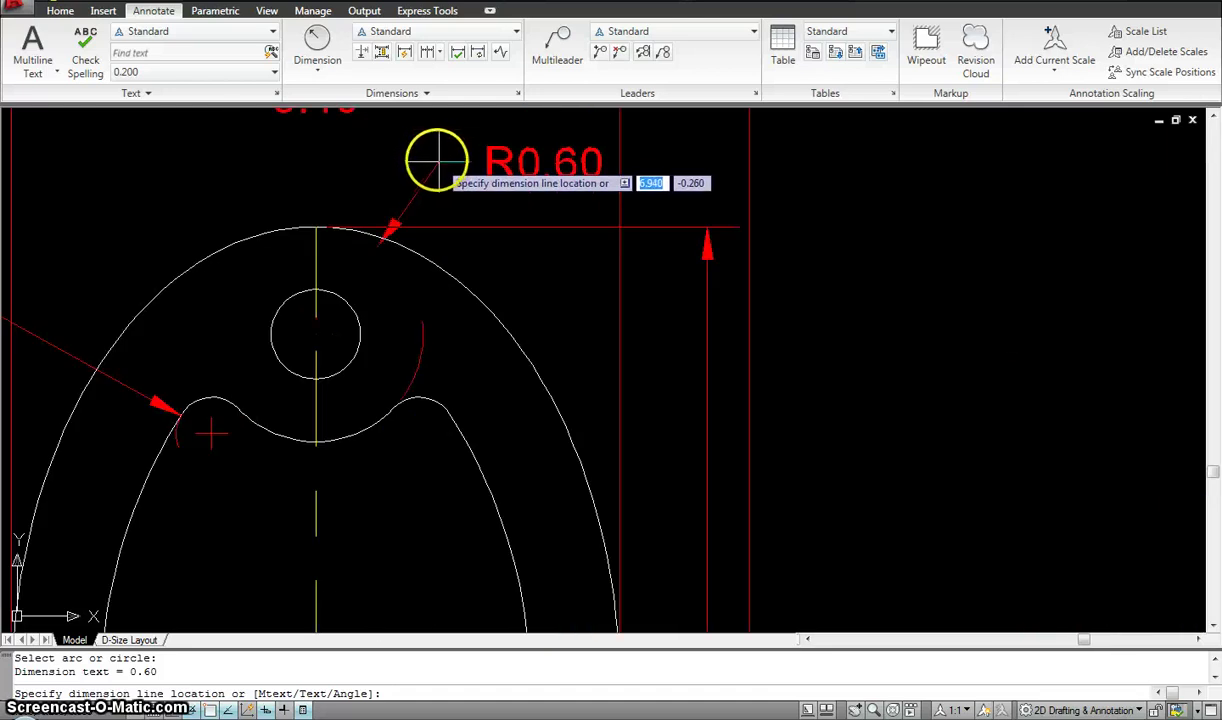
click(430, 157)
scroll(644, 346, down, 4)
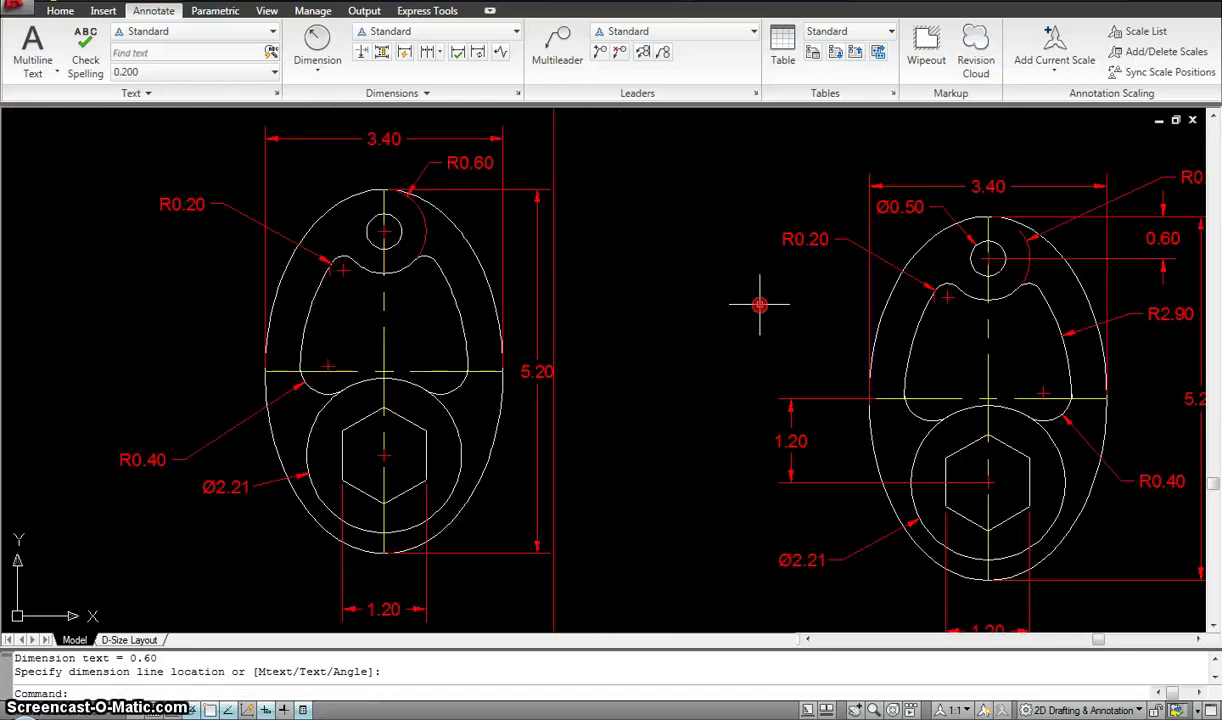
scroll(660, 233, up, 1)
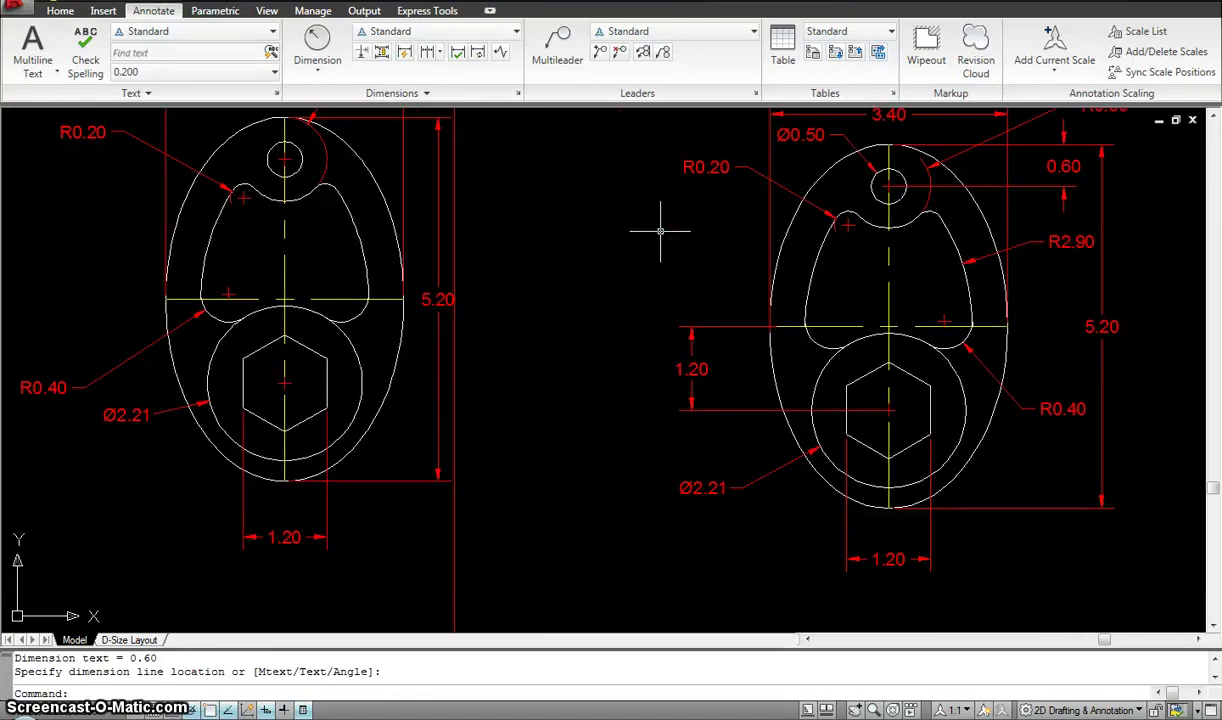
mouse_move(620, 236)
middle_down()
mouse_move(622, 292)
mouse_move(635, 306)
mouse_move(603, 294)
middle_up()
scroll(636, 306, down, 2)
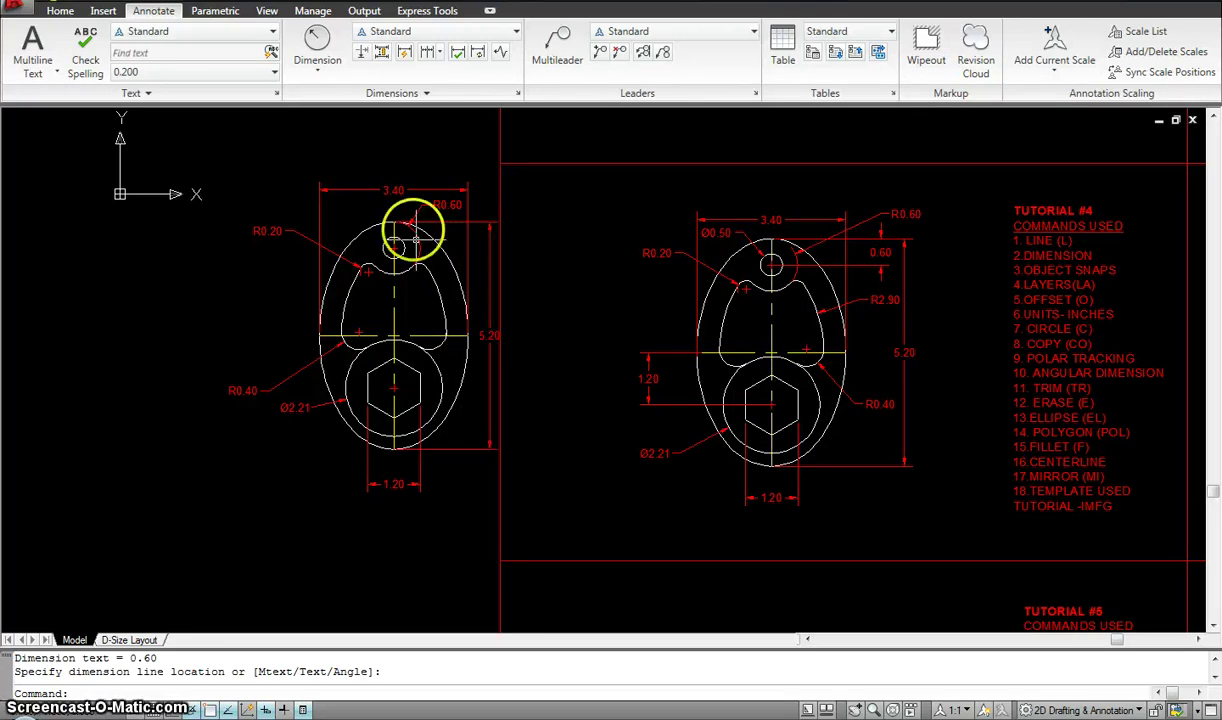
click(414, 189)
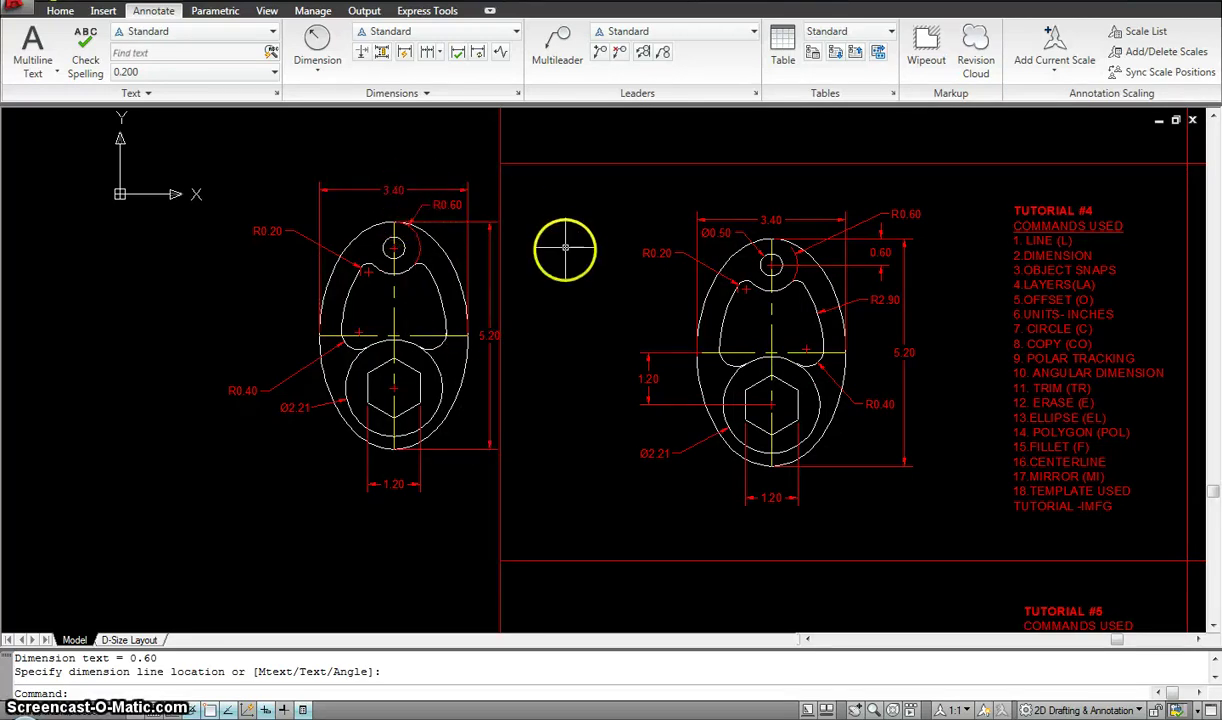